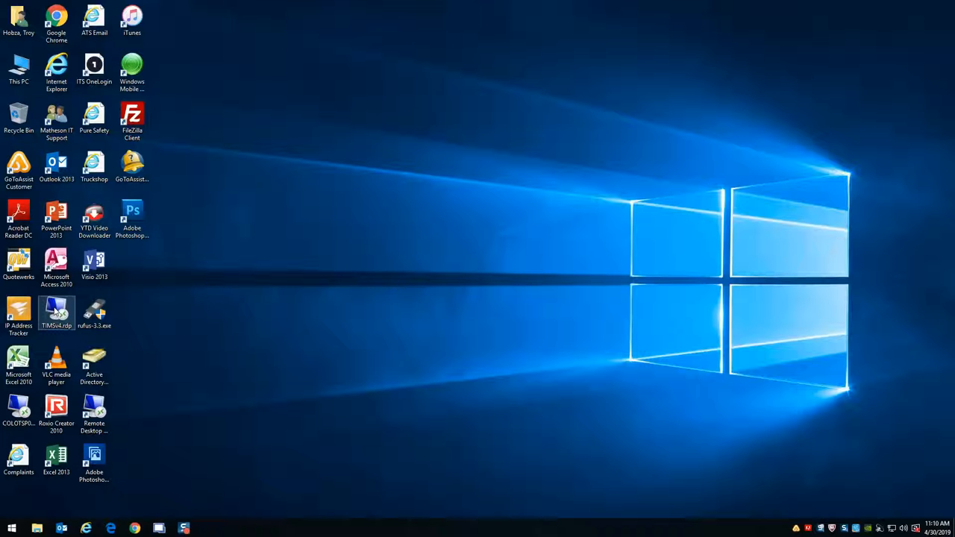
Connect to the TIMSv4 remote program, entering the account password and accepting the publisher and certificate warnings
double_click(59, 312)
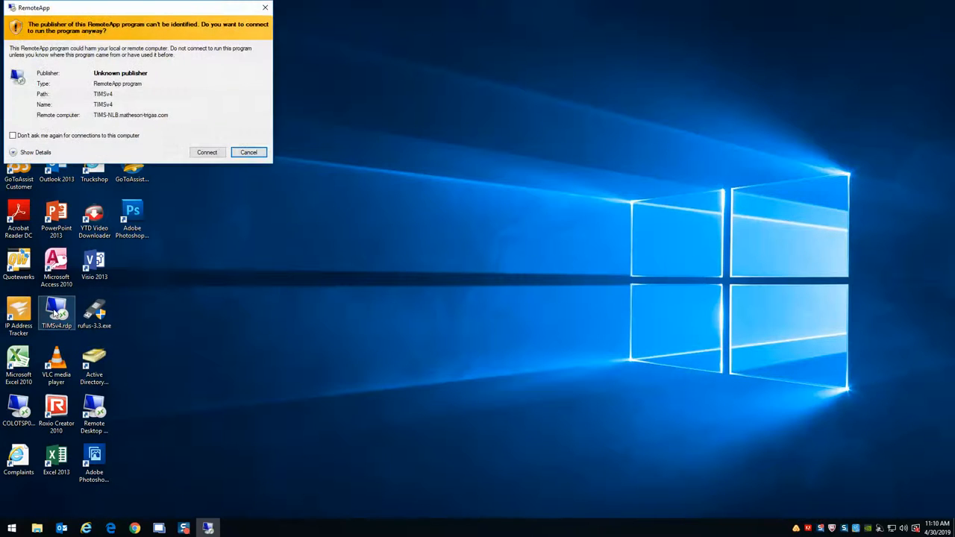
left_click(207, 153)
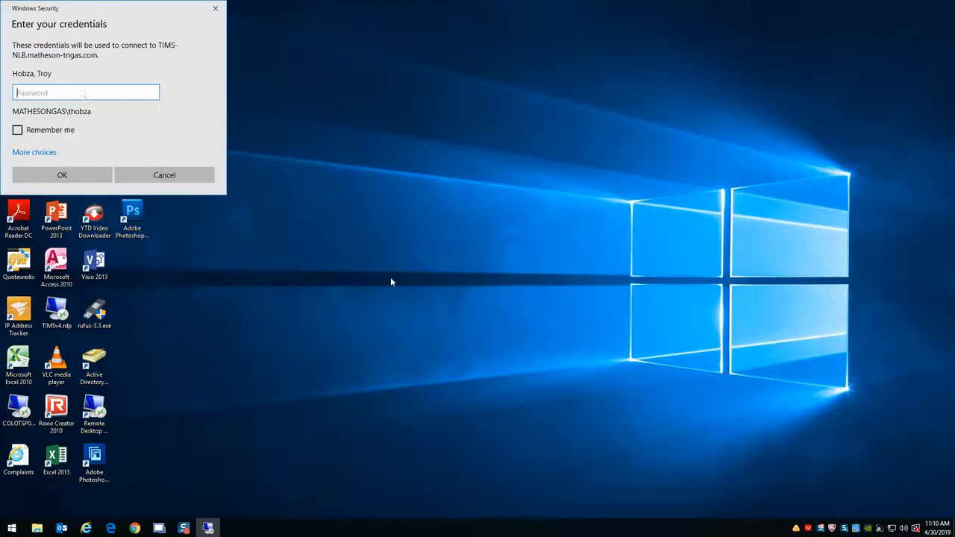
type("••••••••••")
key("Return")
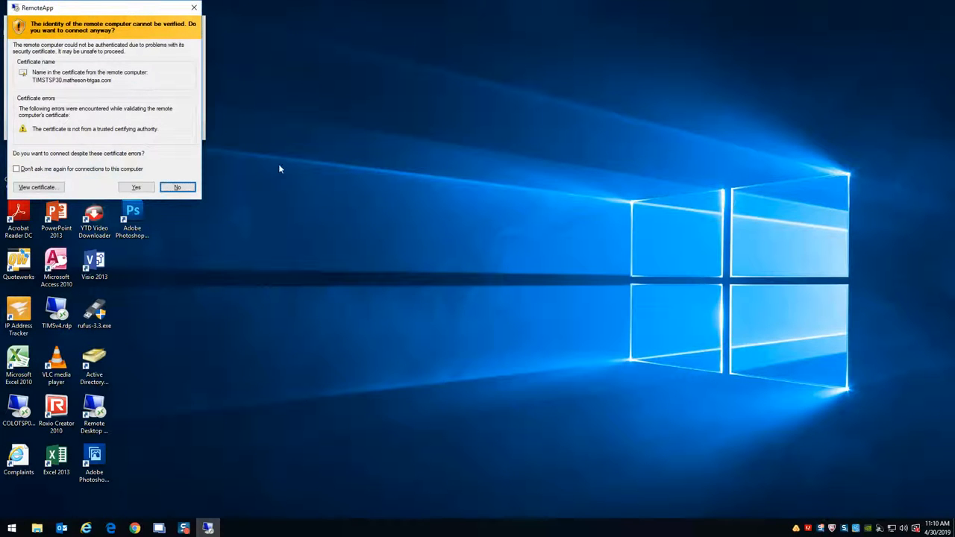
left_click(136, 187)
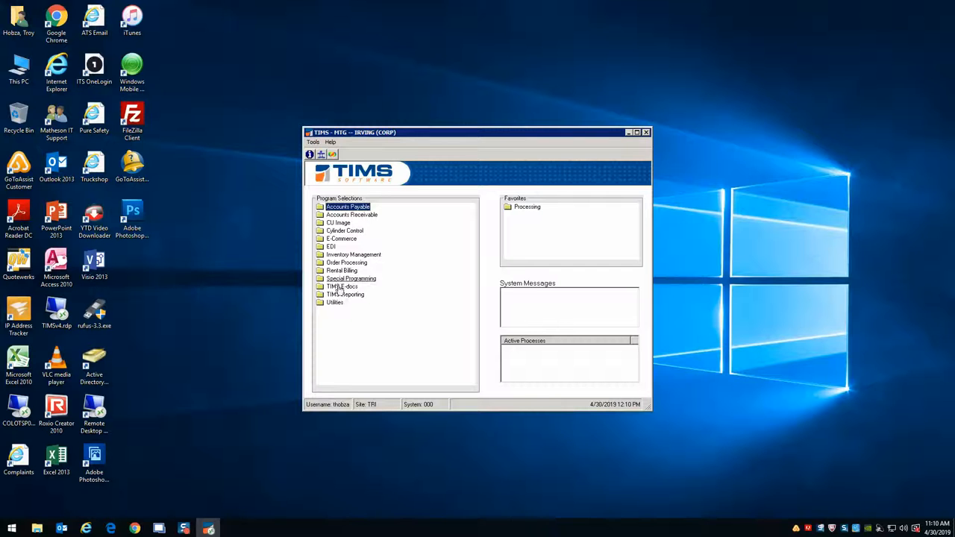
Launch the Report viewer from the Reports folder of TIMS Reporting
double_click(343, 294)
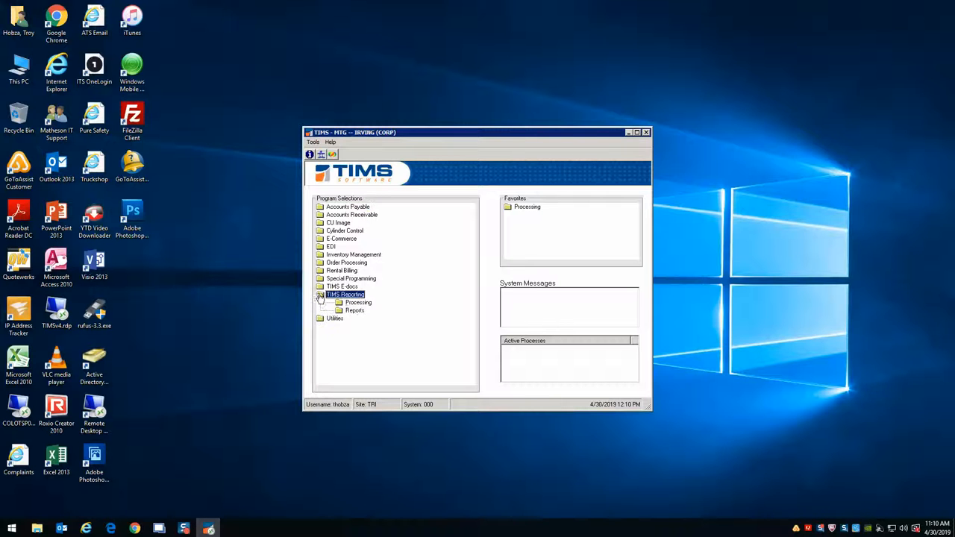
double_click(356, 310)
left_click(381, 320)
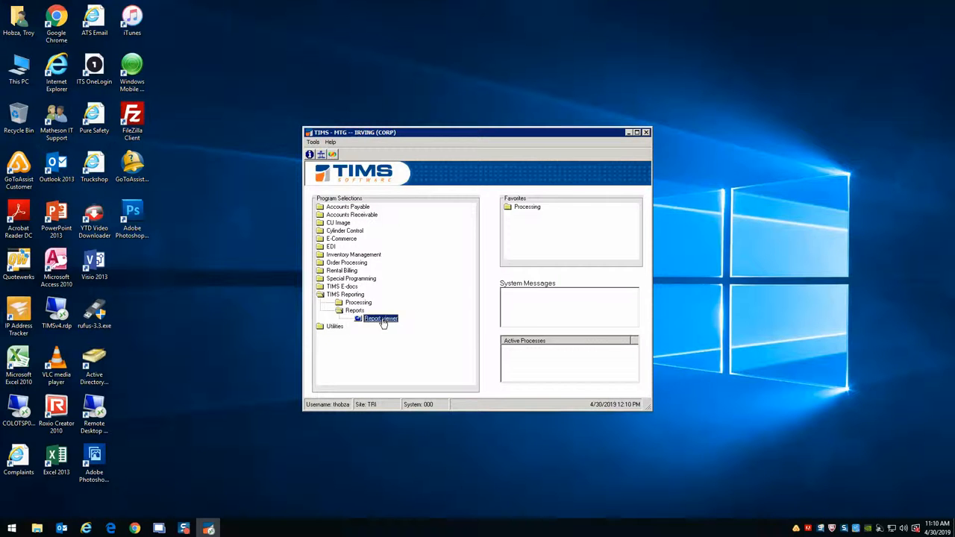
double_click(382, 321)
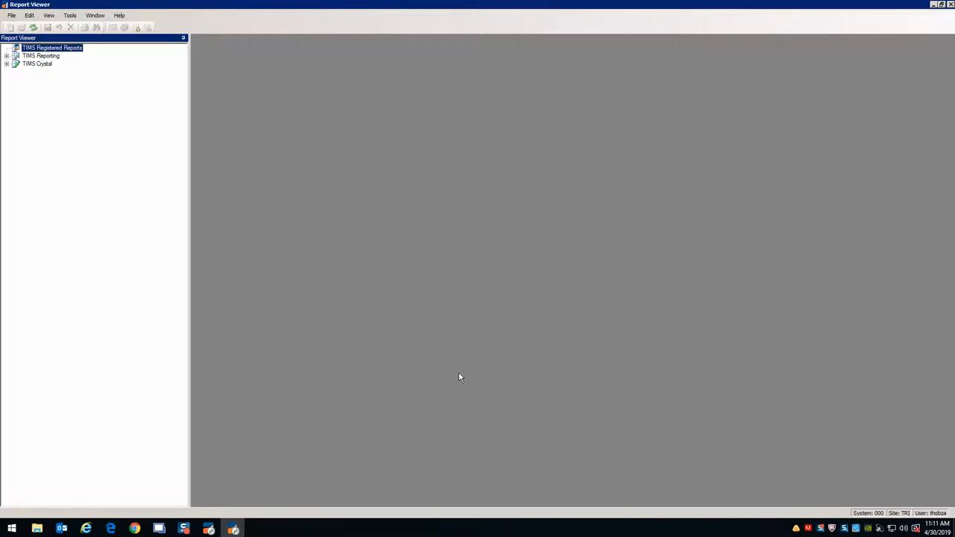
Open the reports 8717 Trackabout_TaxCode and 8716 Trackabout_customers from the LINWELD folder of TIMS Reporting
left_click(6, 56)
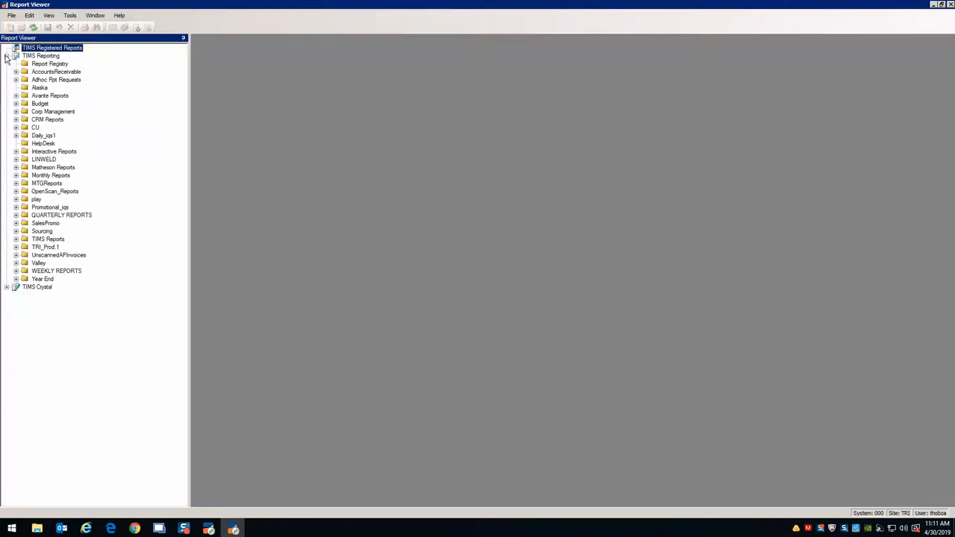
left_click(16, 160)
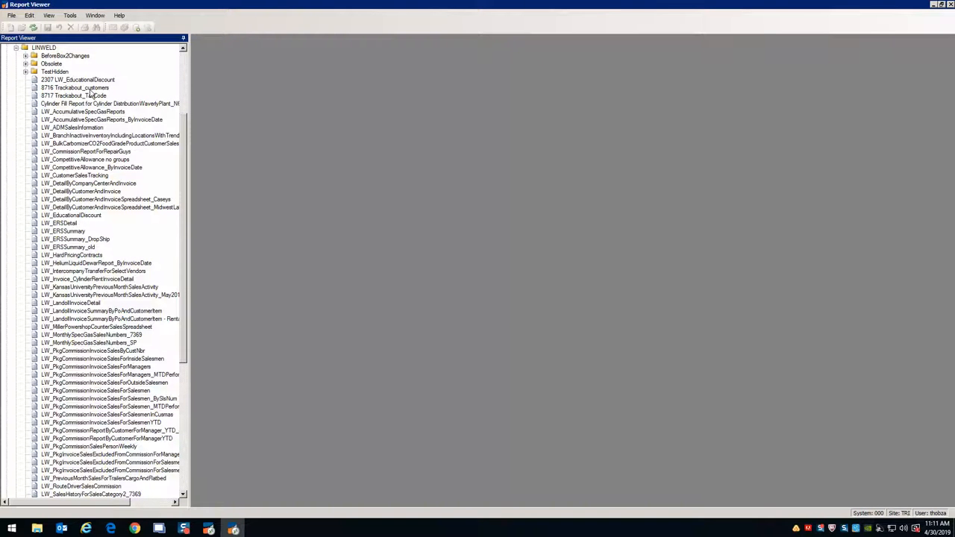
scroll(131, 259, "down", 4)
scroll(131, 260, "down", 5)
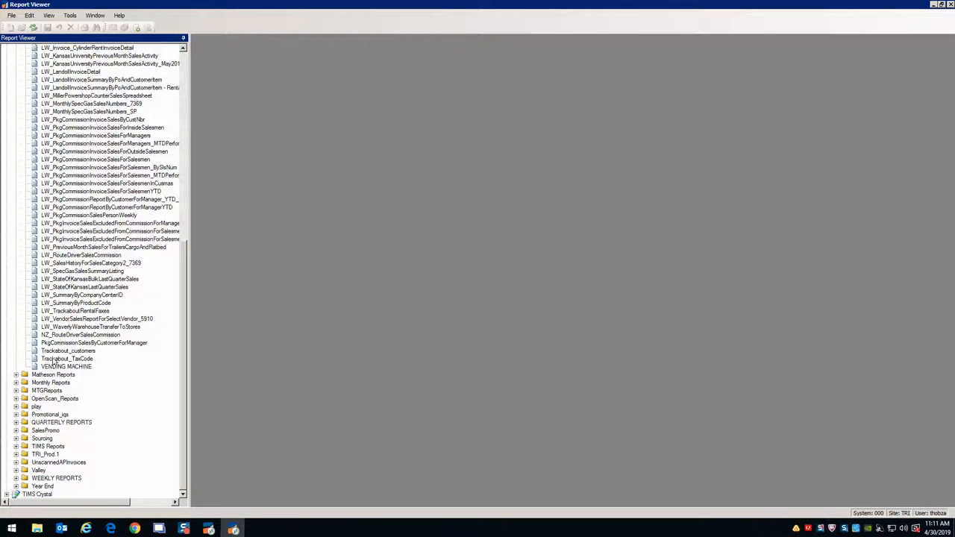
scroll(117, 384, "up", 14)
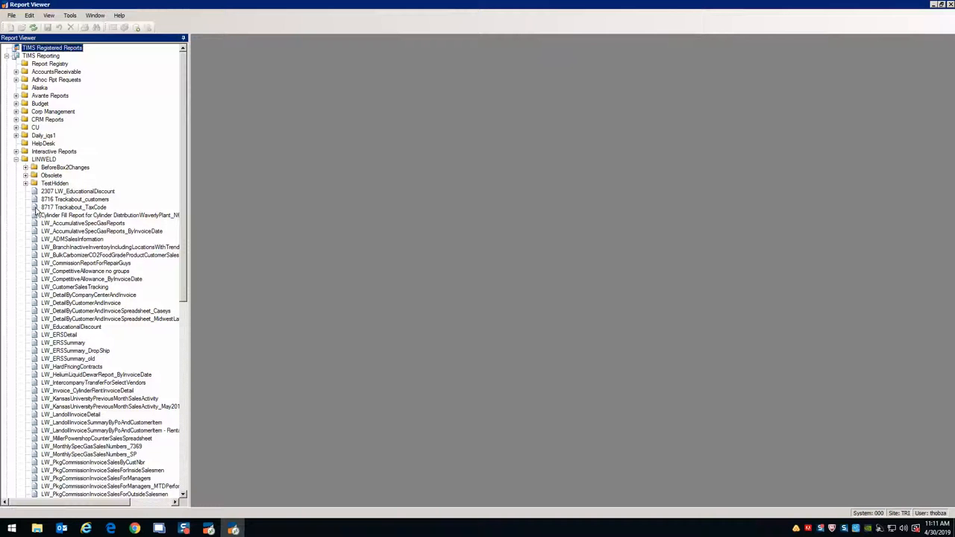
double_click(35, 208)
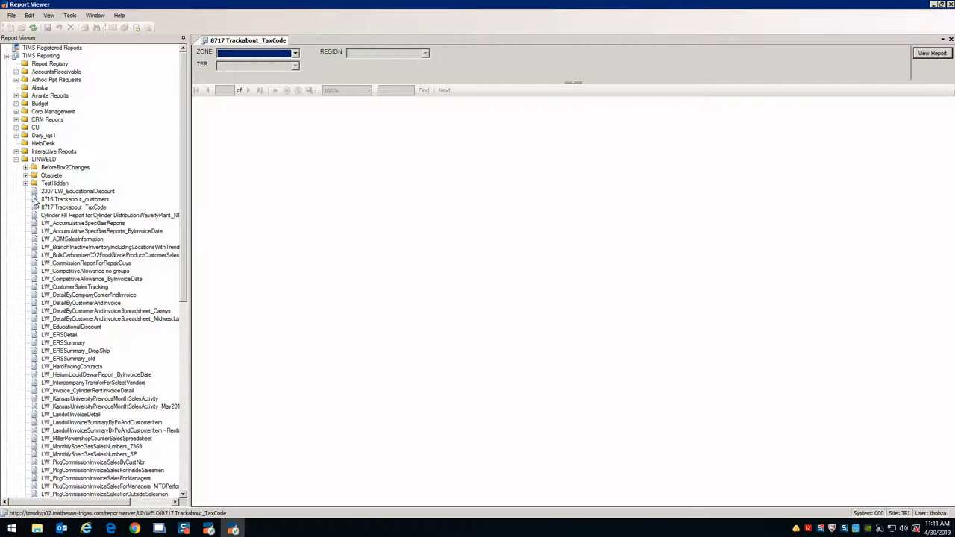
double_click(35, 200)
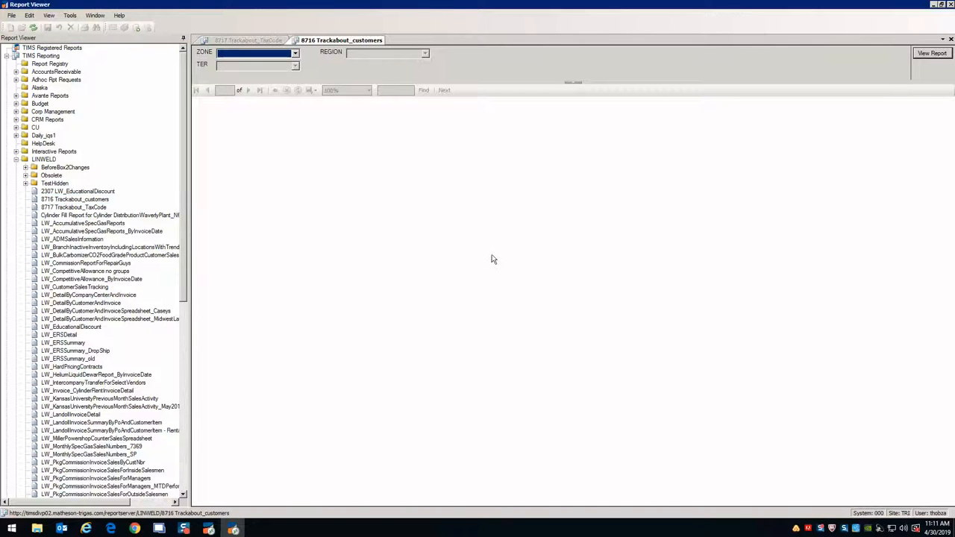
Set the zones of the 8717 Trackabout_TaxCode report to BULK NORTH ZONE, PKG NORTH ZONE and PKG SOUTH ZONE
left_click(237, 42)
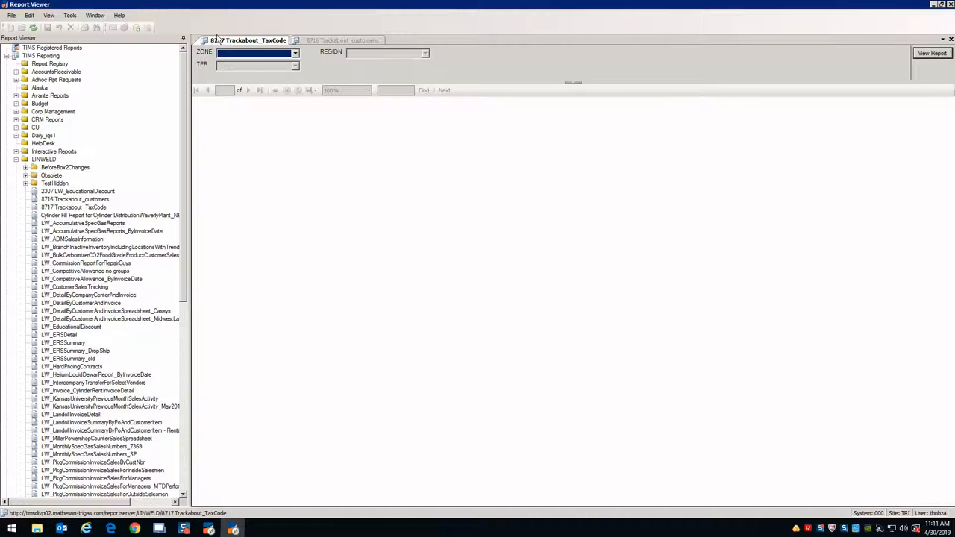
left_click(296, 55)
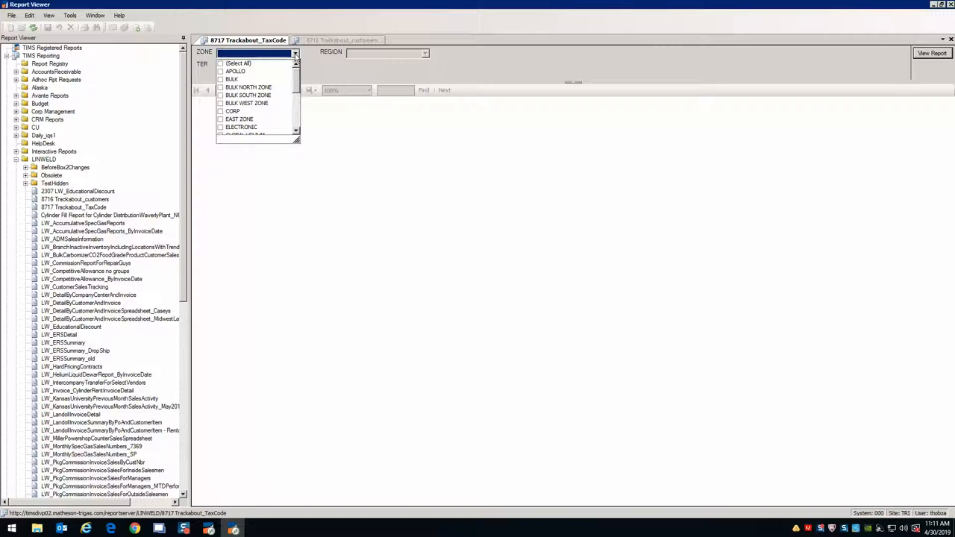
left_click(221, 88)
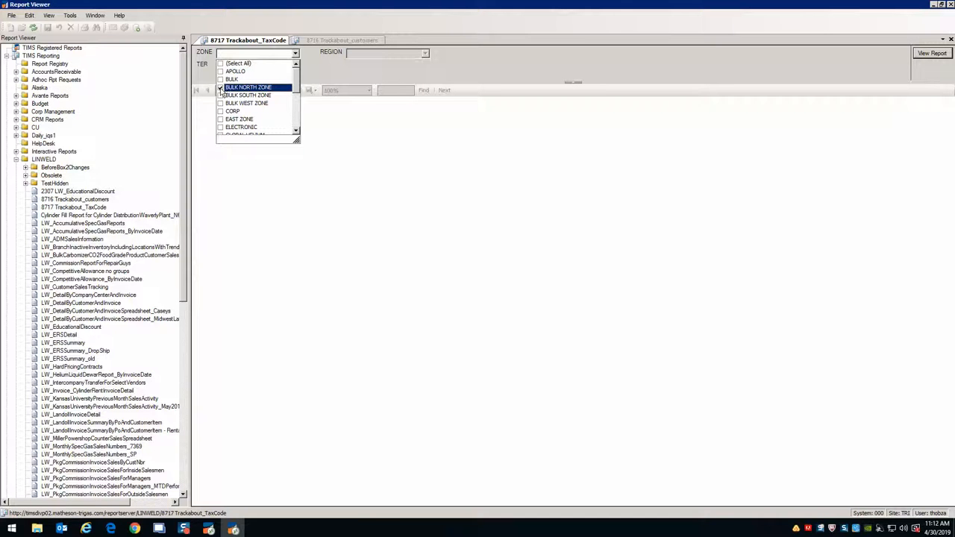
scroll(262, 105, "down", 1)
scroll(262, 106, "down", 3)
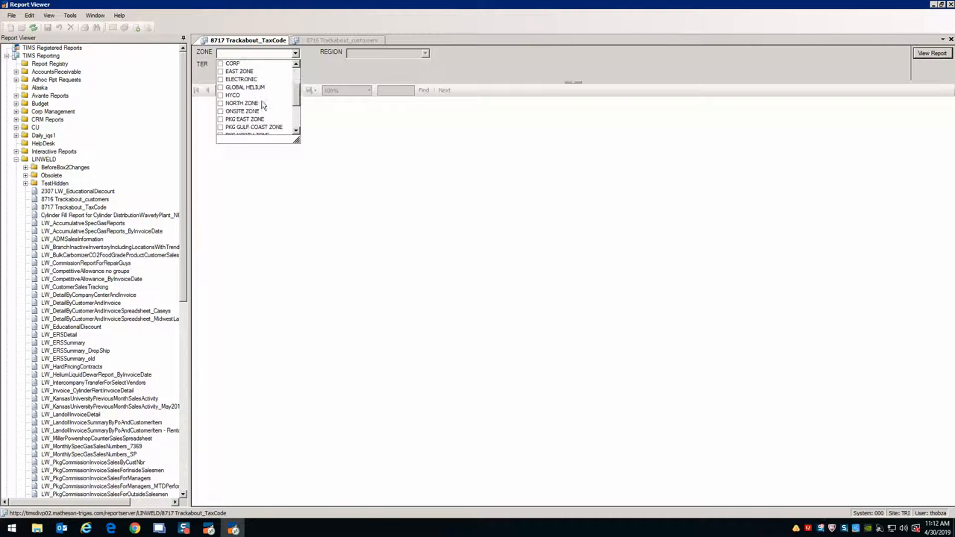
scroll(262, 106, "down", 1)
scroll(261, 106, "up", 2)
left_click(221, 97)
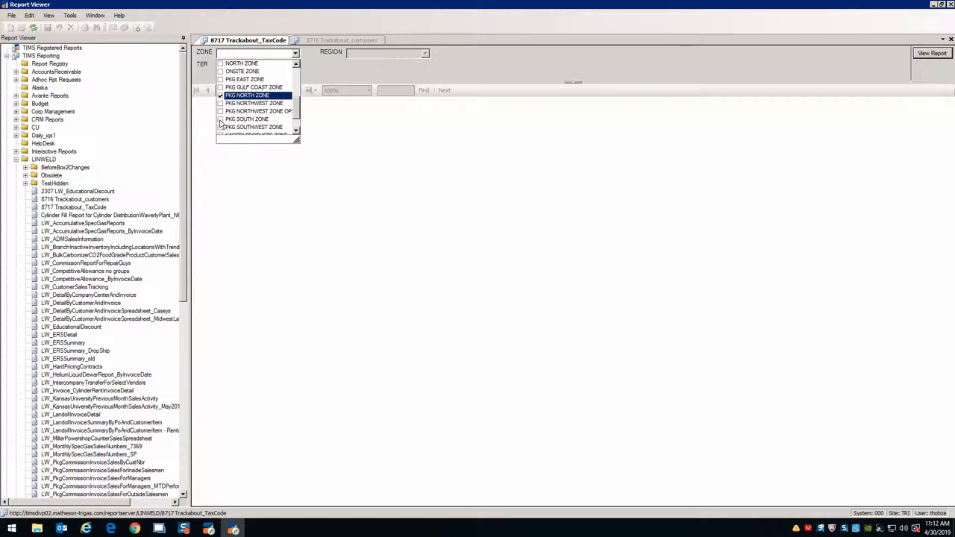
left_click(220, 120)
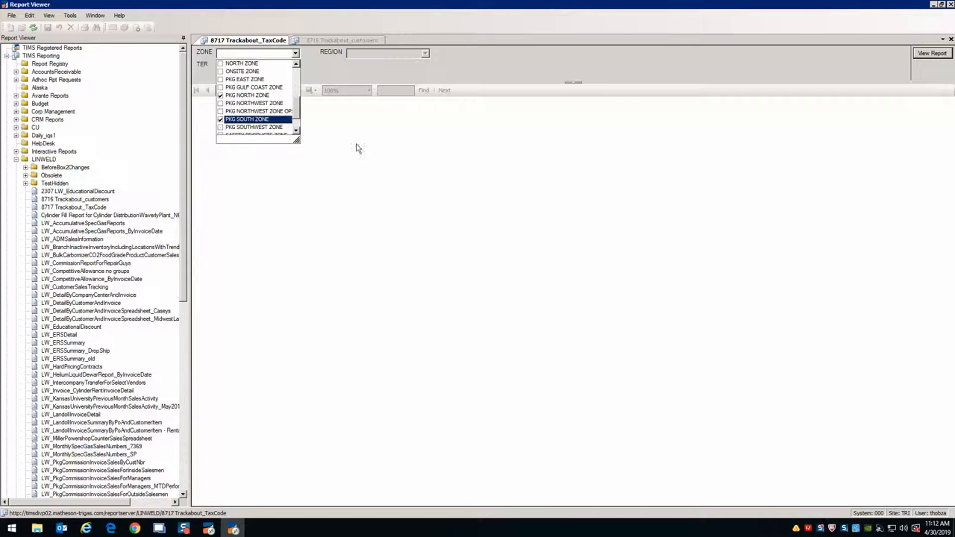
left_click(263, 57)
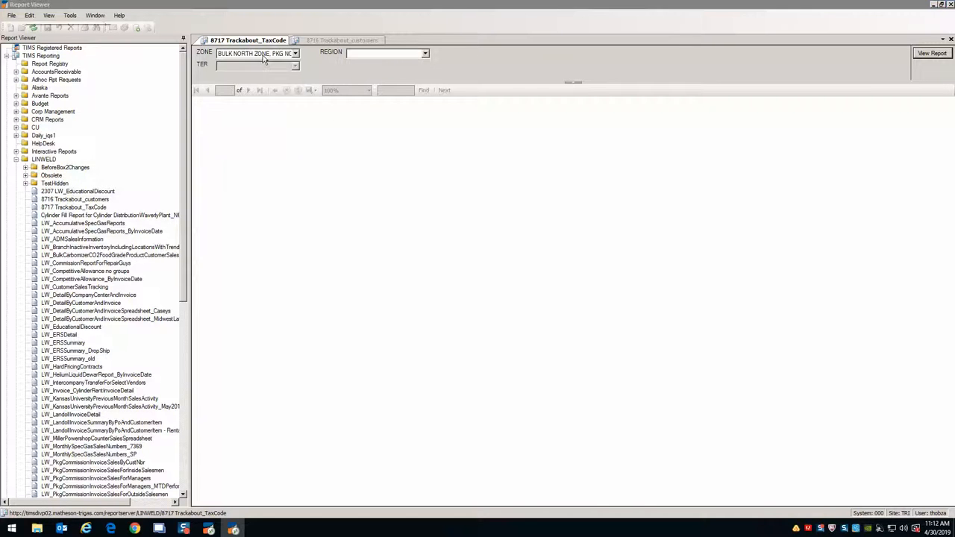
Select the regions BULK REGION NORTH - NZ, CENTRAL REGION - NZ and EAST REGION - NZ for the tax code report
left_click(362, 54)
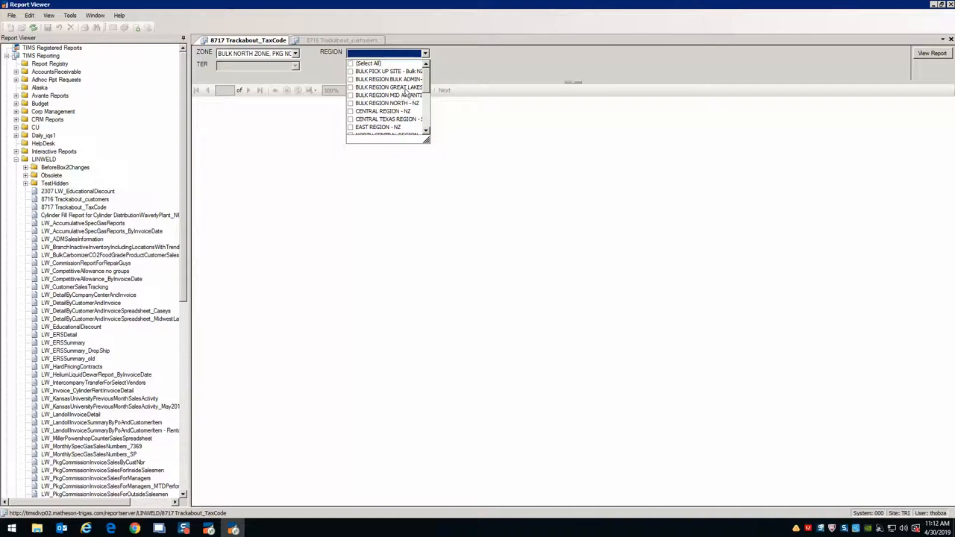
left_click(351, 104)
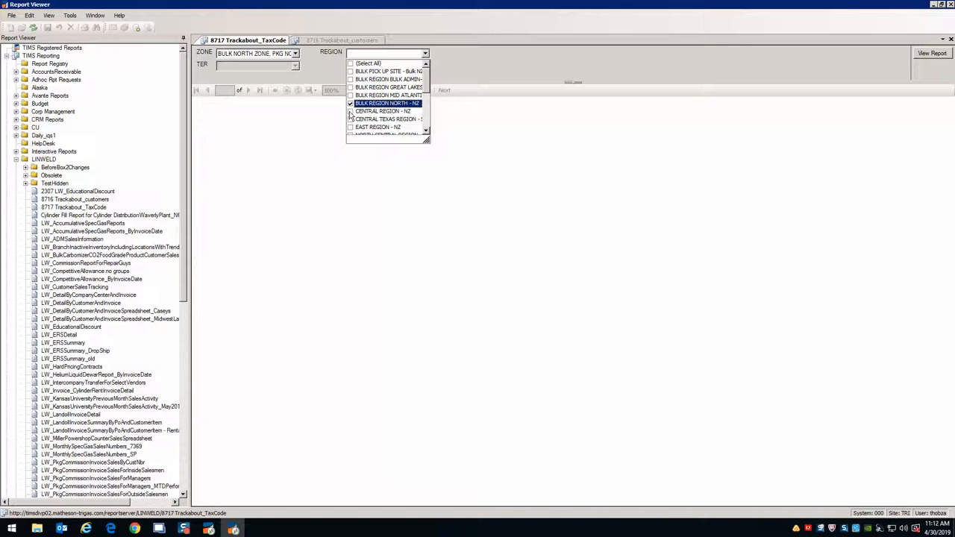
left_click(351, 111)
left_click(351, 128)
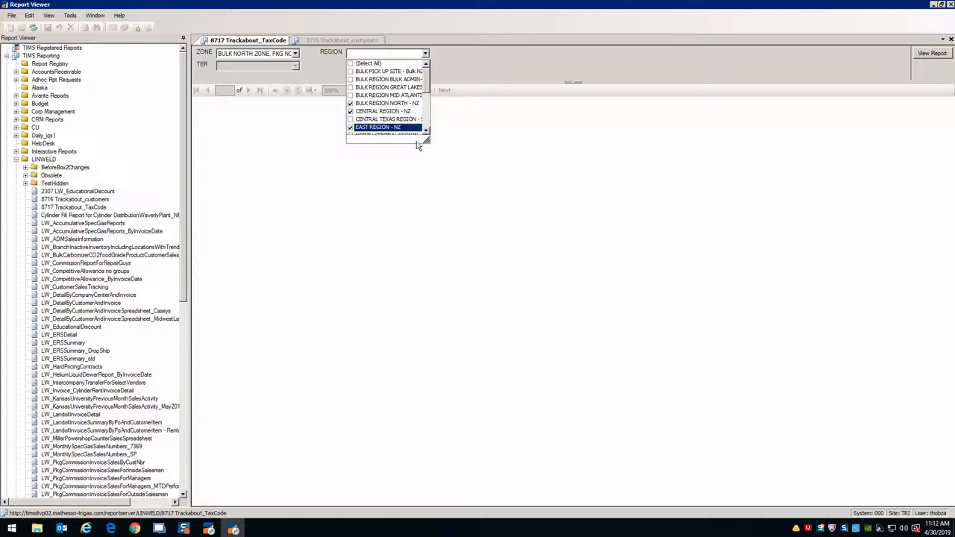
Add NORTH CENTRAL REGION, NORTH REGION - SZ, NORTHEAST REGION - NZ and PROD & ADMIN - NZ to the selected regions
left_click(426, 132)
left_click(426, 132)
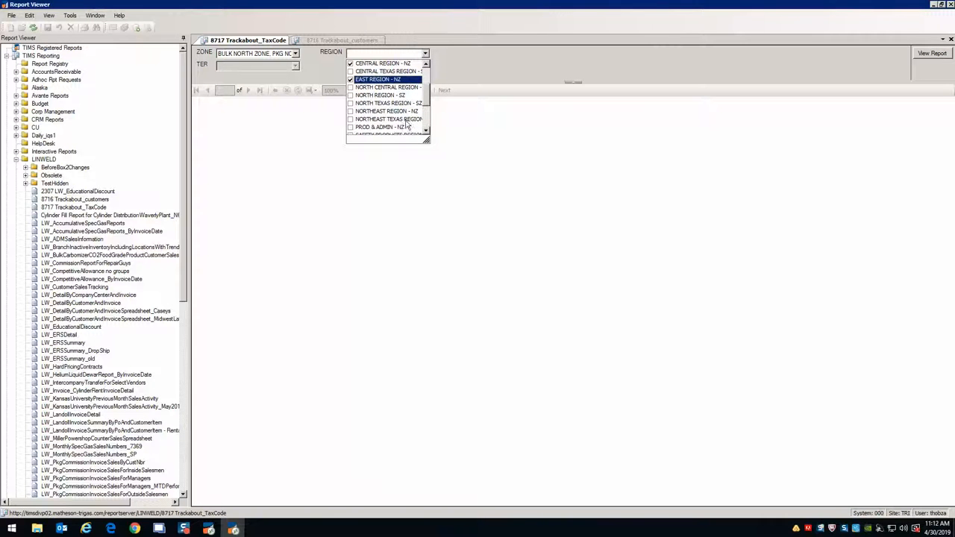
left_click(350, 87)
left_click(351, 95)
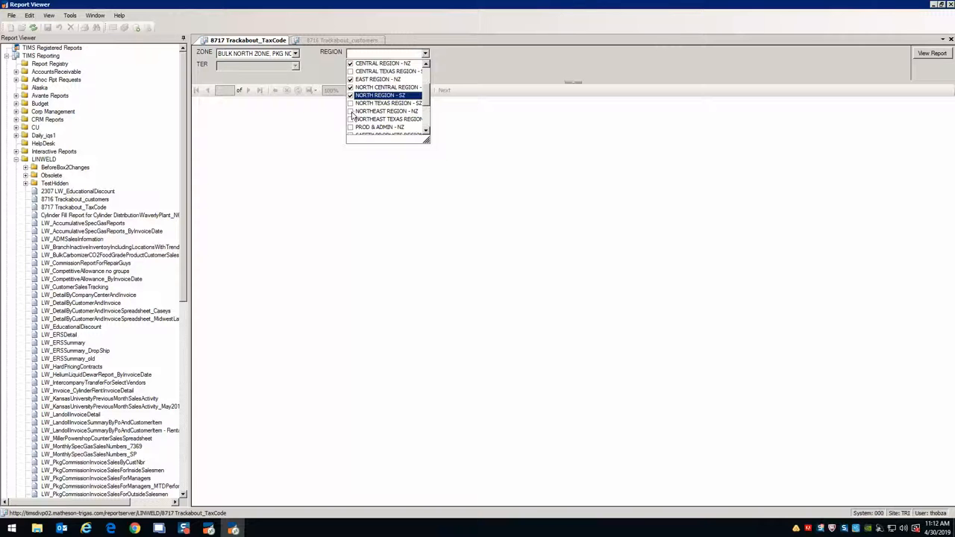
left_click(351, 111)
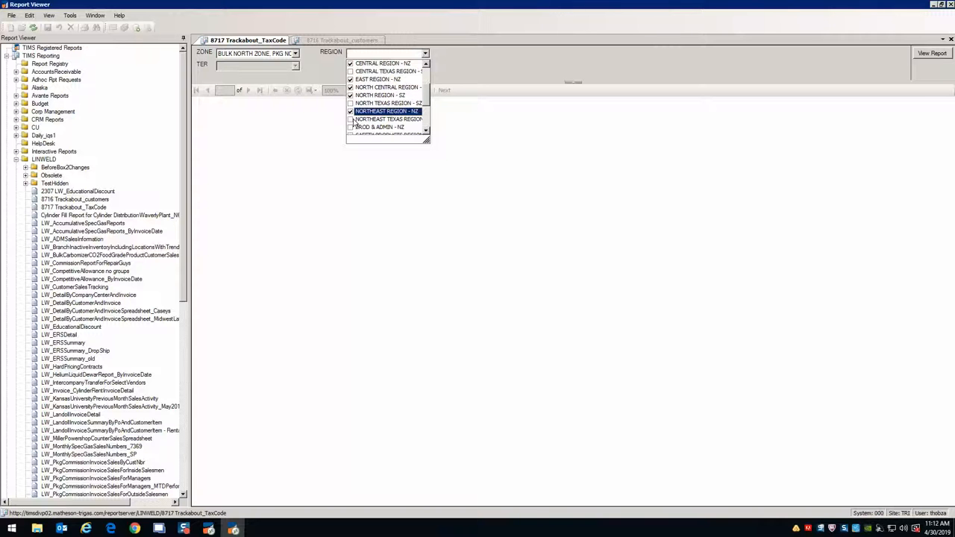
left_click(351, 127)
Add the South Central, Southeast Wisconsin, West Central and WEST REGION - NZ regions and apply the region selection
scroll(355, 128, "down", 2)
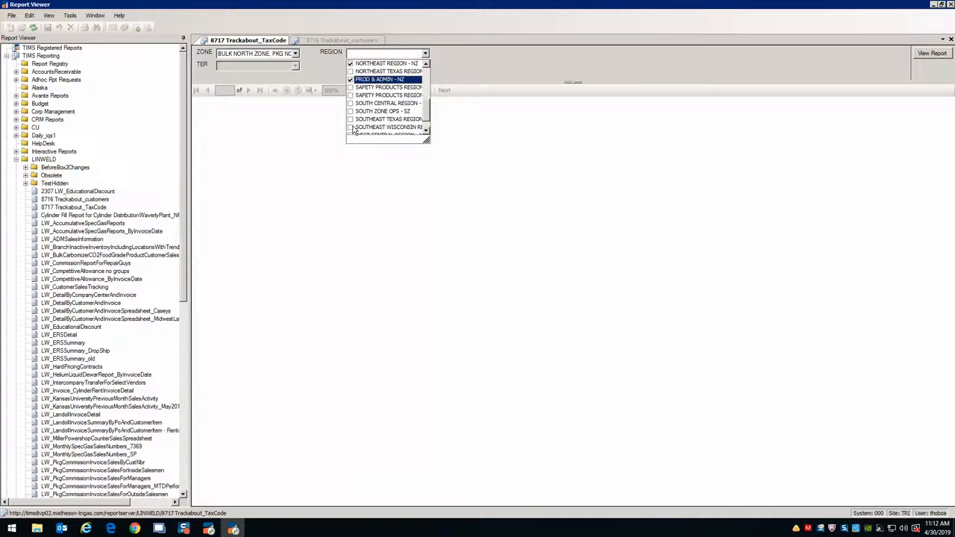
scroll(355, 131, "down", 1)
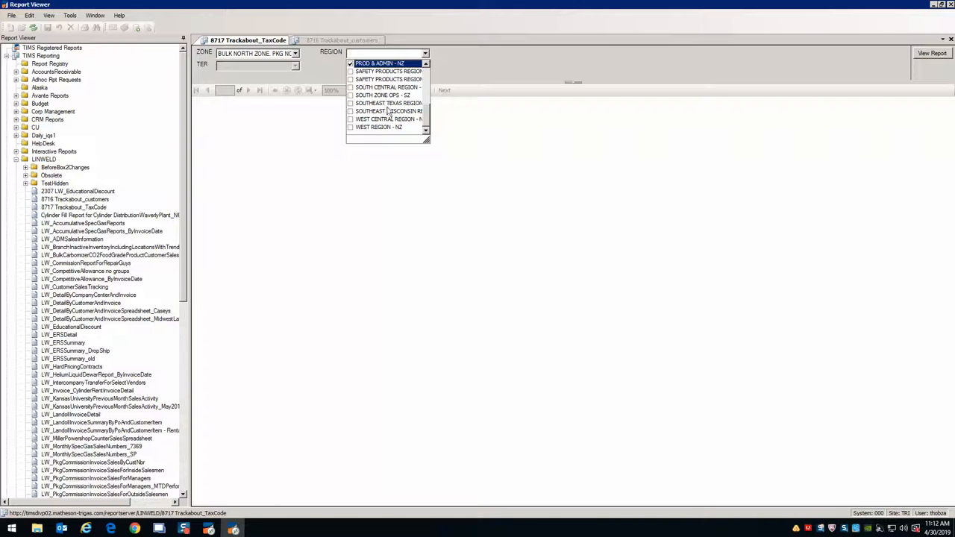
left_click(350, 89)
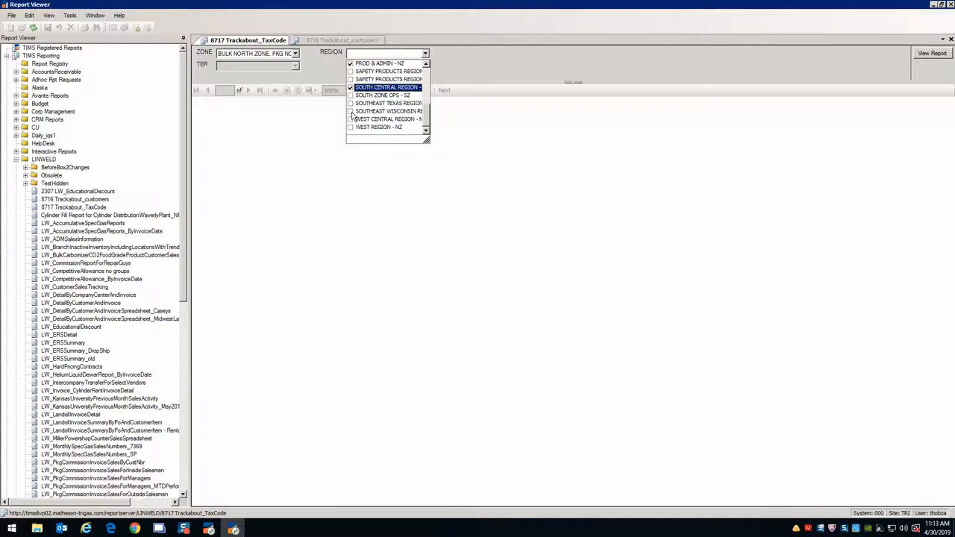
left_click(350, 112)
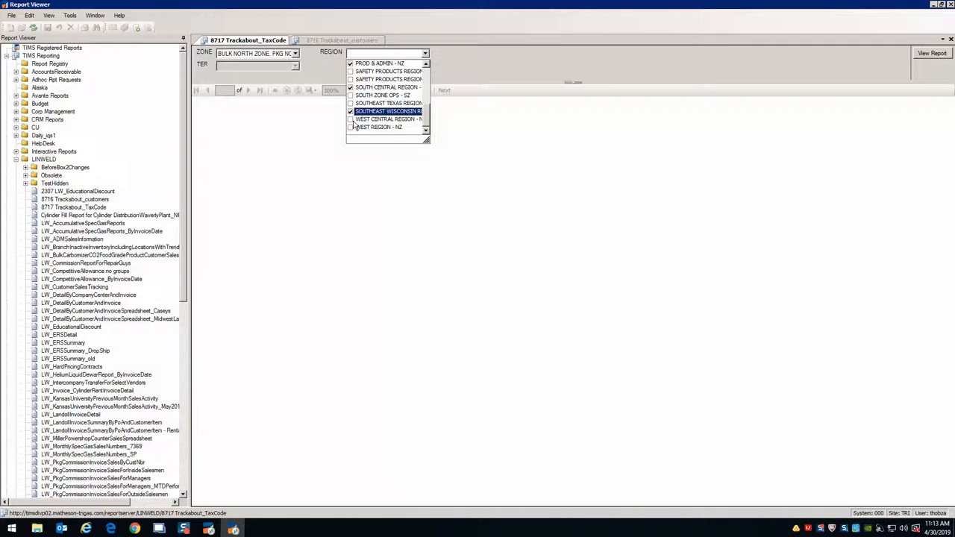
left_click(351, 120)
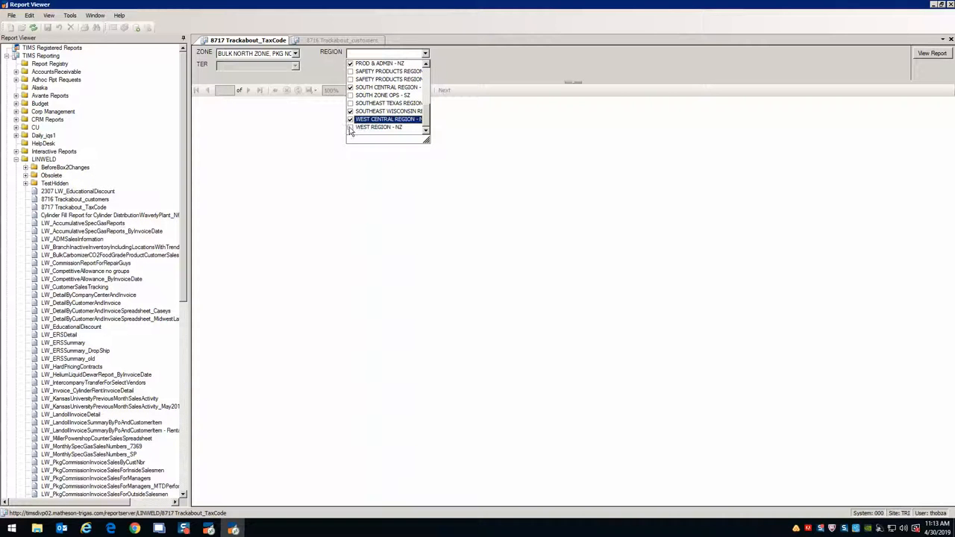
left_click(351, 127)
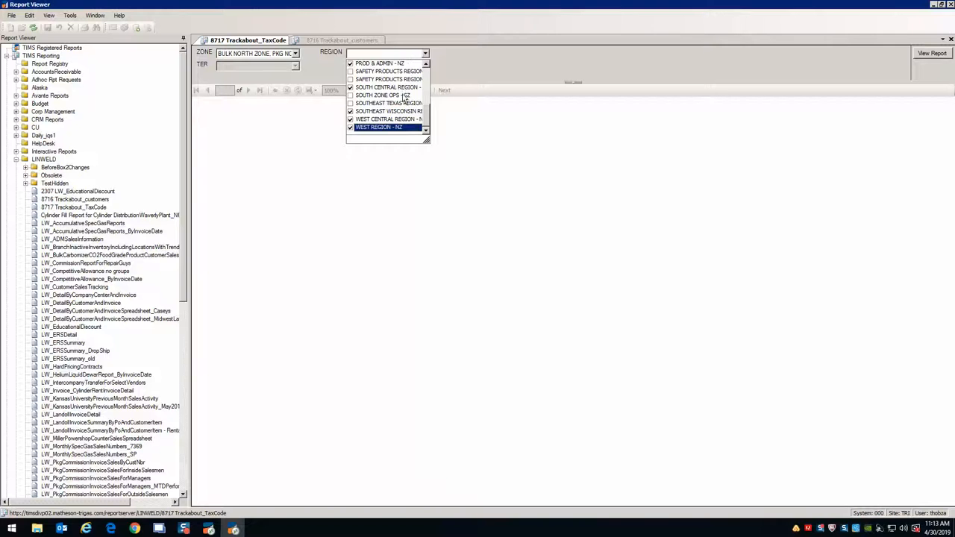
left_click(339, 191)
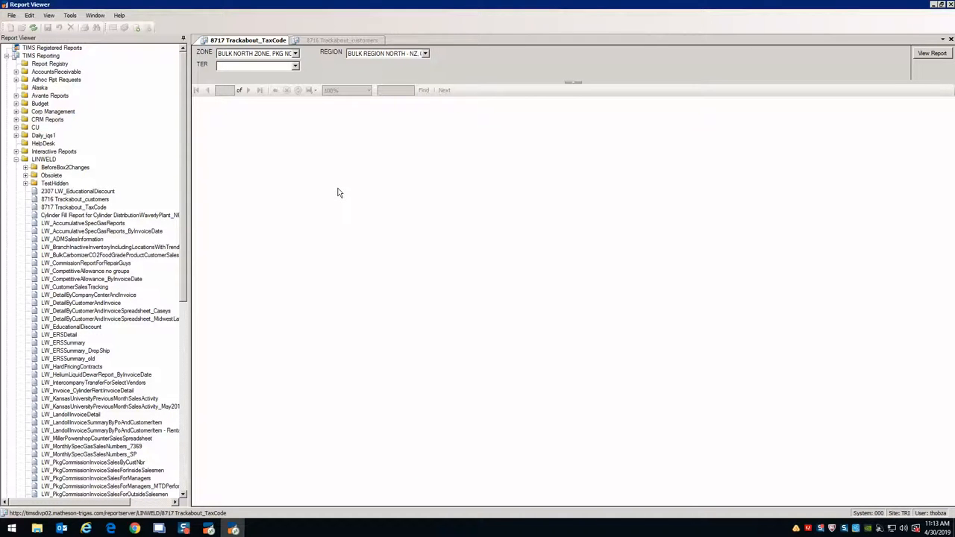
Select territories B16, B26, B36, B46 and B56 for the 8717 Trackabout_TaxCode report
left_click(295, 67)
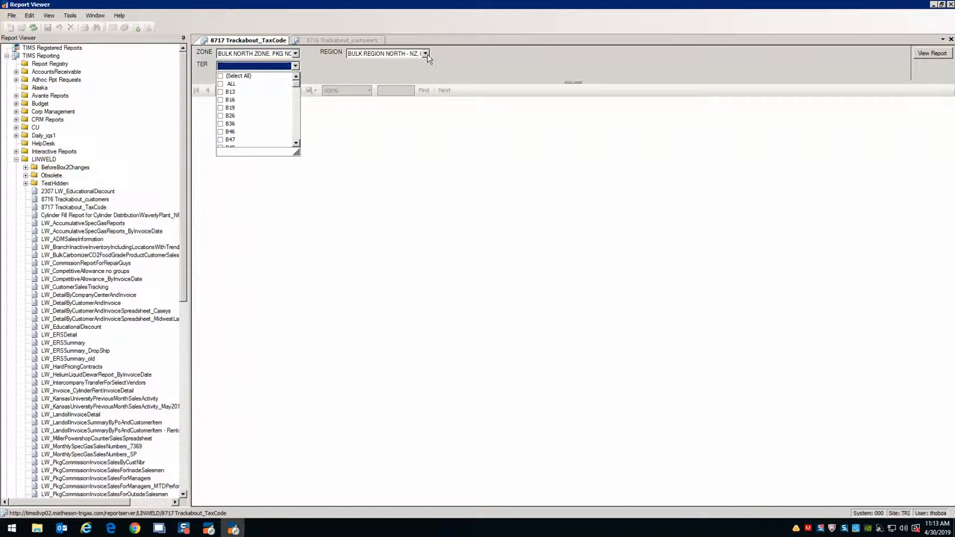
left_click(221, 99)
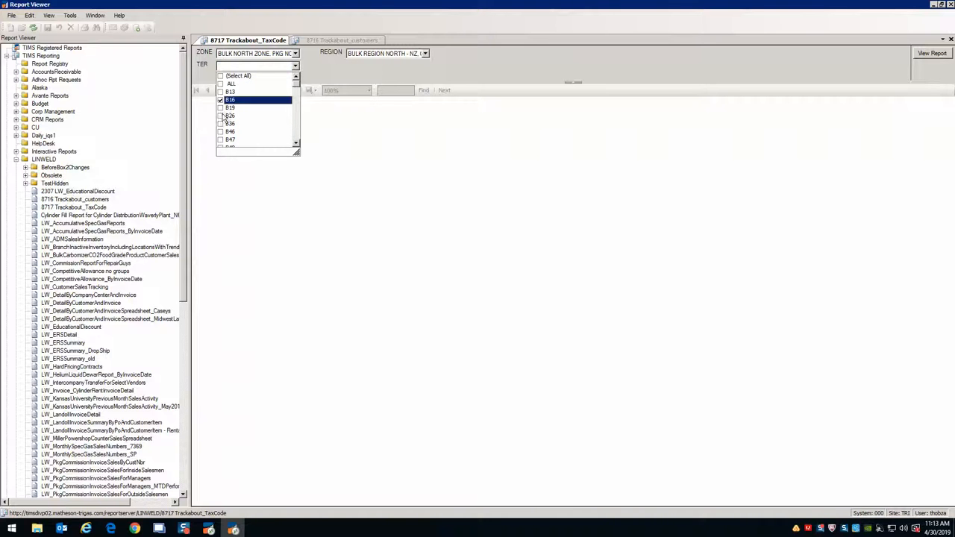
left_click(220, 116)
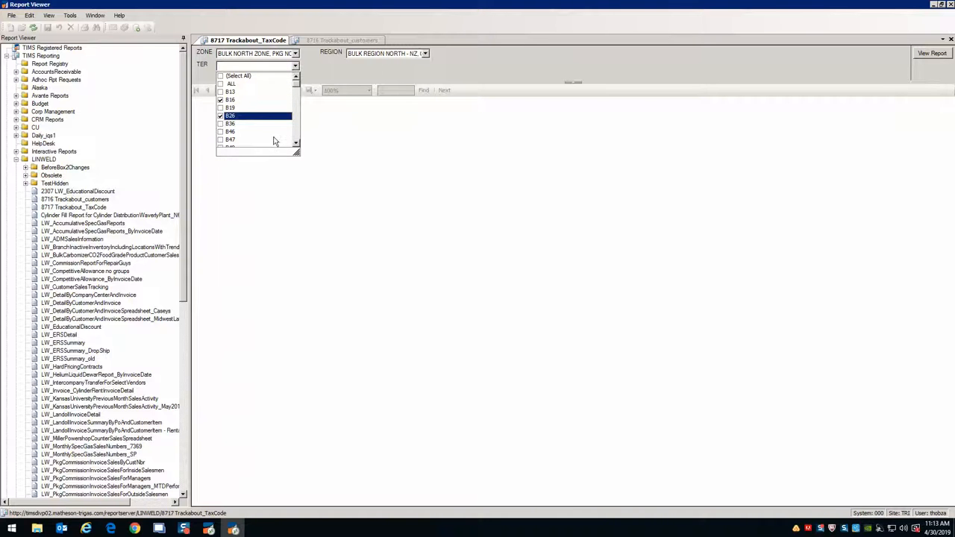
scroll(276, 138, "down", 1)
left_click(221, 100)
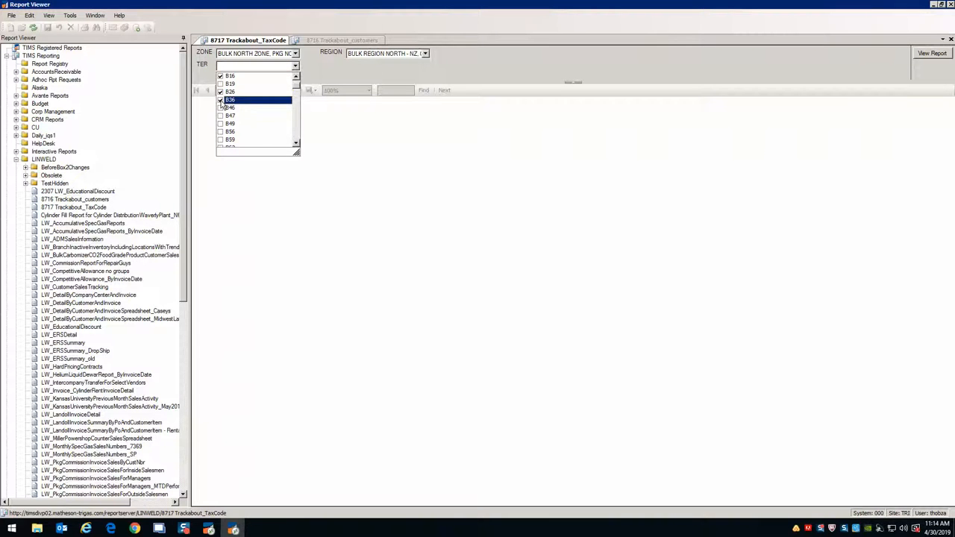
left_click(220, 108)
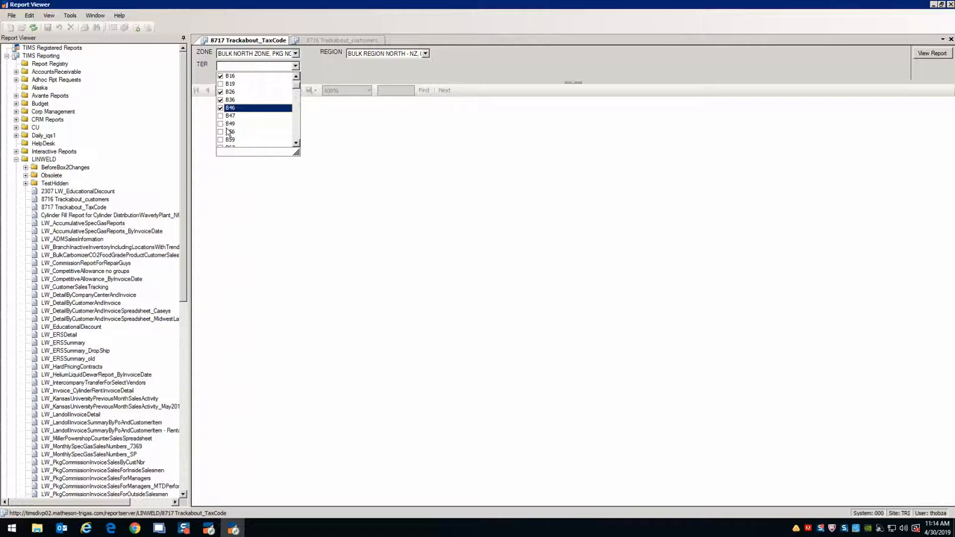
left_click(221, 132)
Add territories B66, B76, B86 and B96 to the tax code report's territory selection
scroll(240, 134, "down", 2)
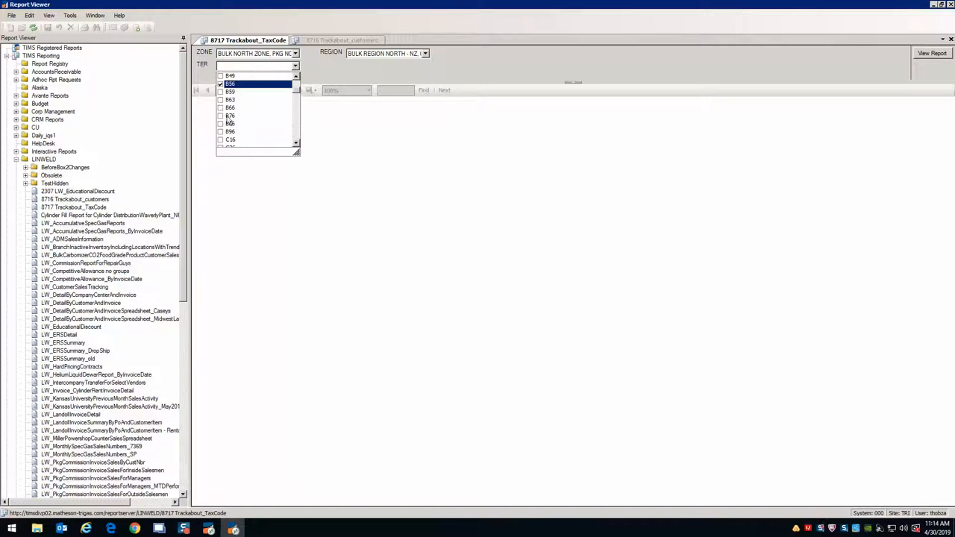
left_click(220, 108)
left_click(221, 116)
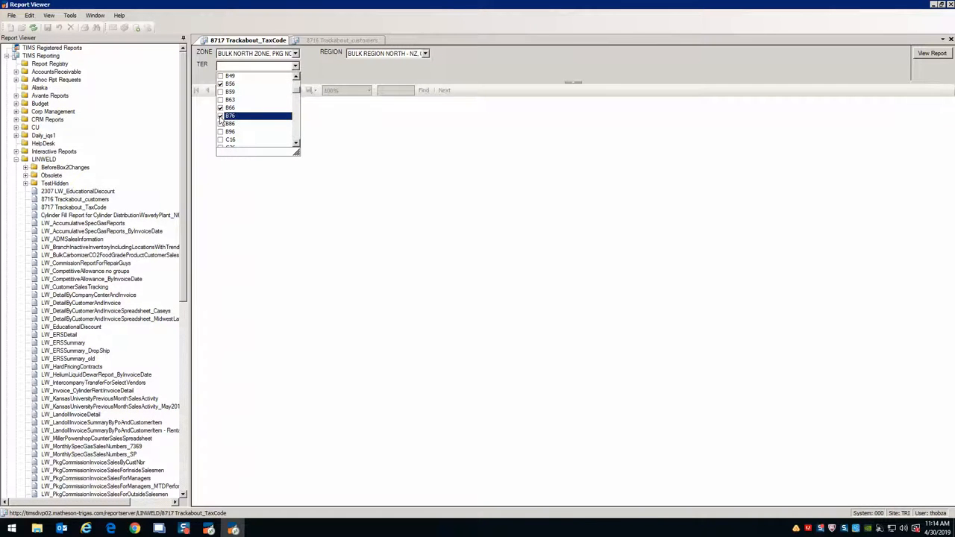
left_click(221, 124)
left_click(221, 132)
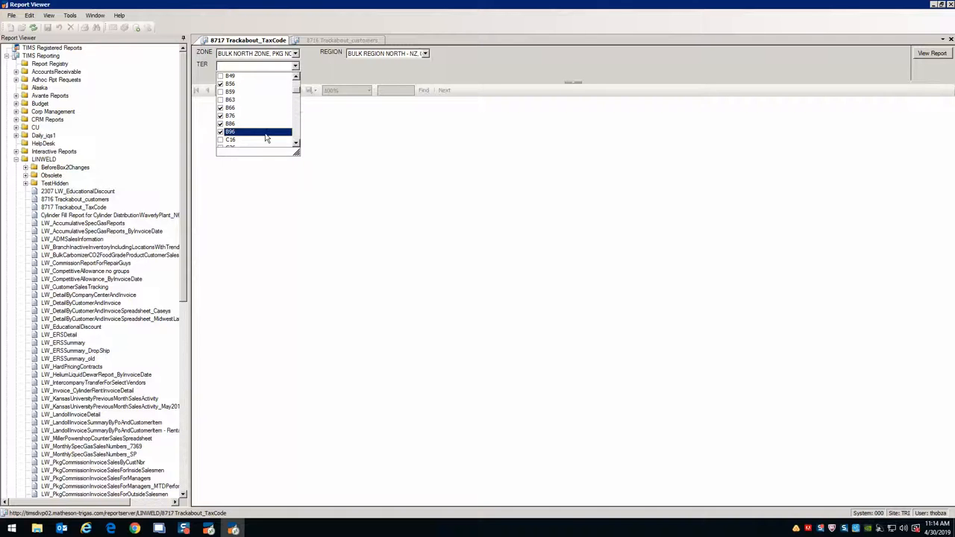
Add territories C76, C86 and C96 to the tax code report's territory selection
scroll(271, 136, "down", 2)
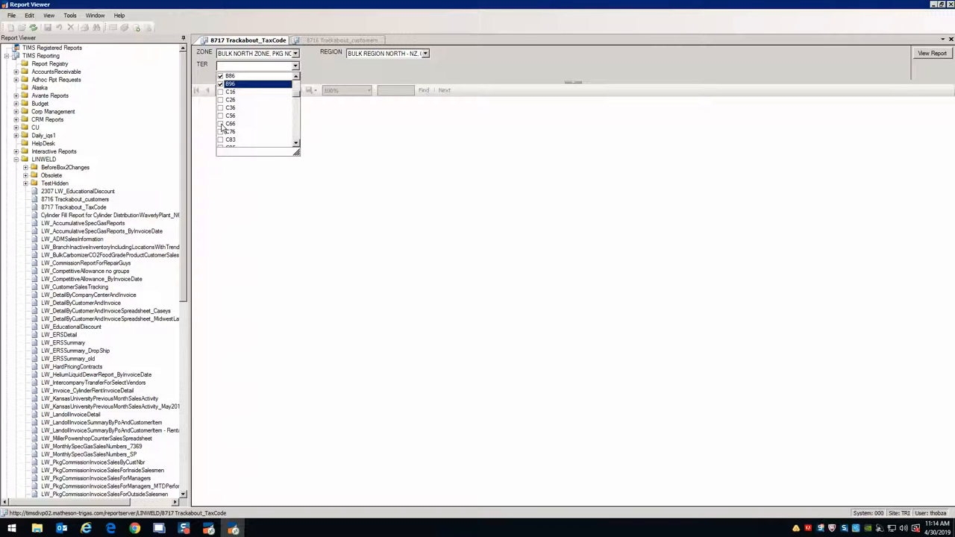
left_click(220, 132)
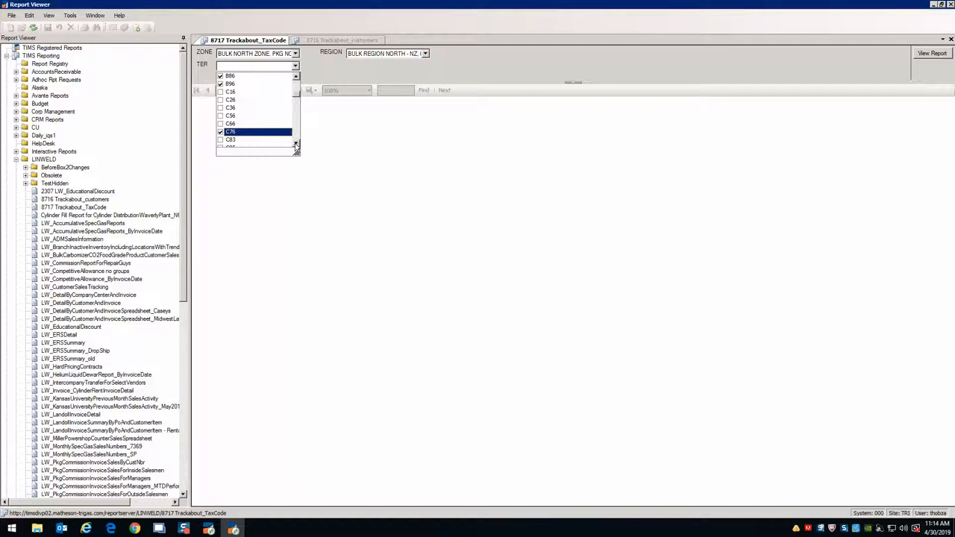
left_click(295, 145)
left_click(295, 146)
left_click(296, 145)
left_click(296, 146)
left_click(295, 145)
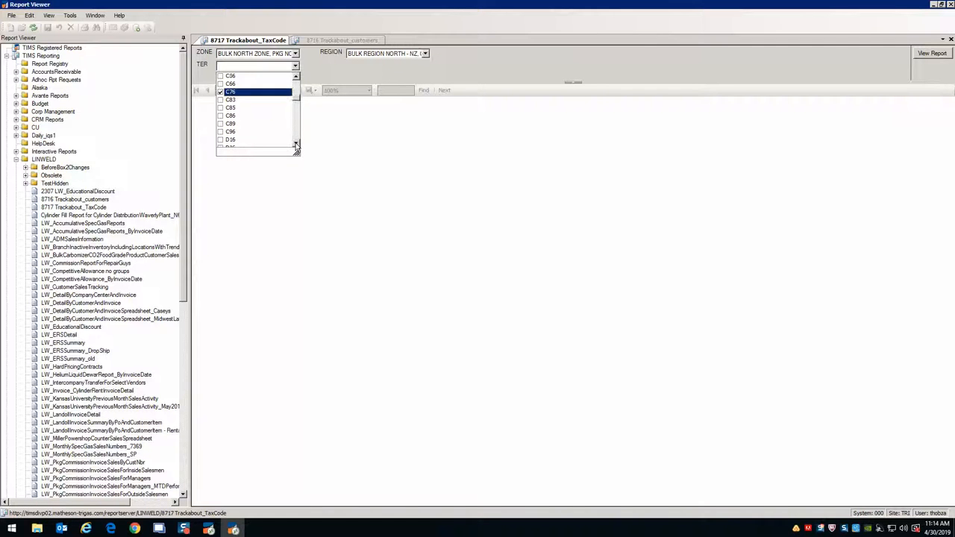
left_click(296, 146)
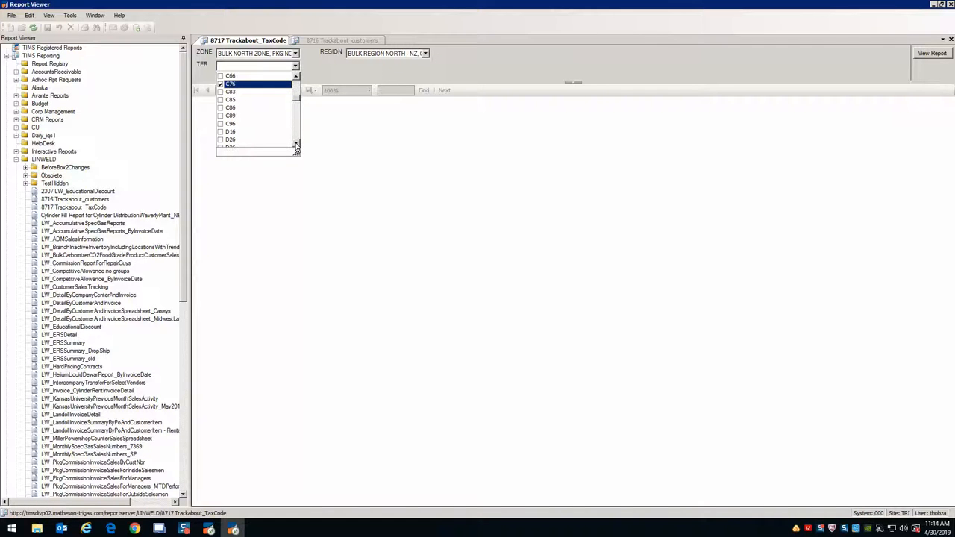
left_click(221, 108)
left_click(220, 124)
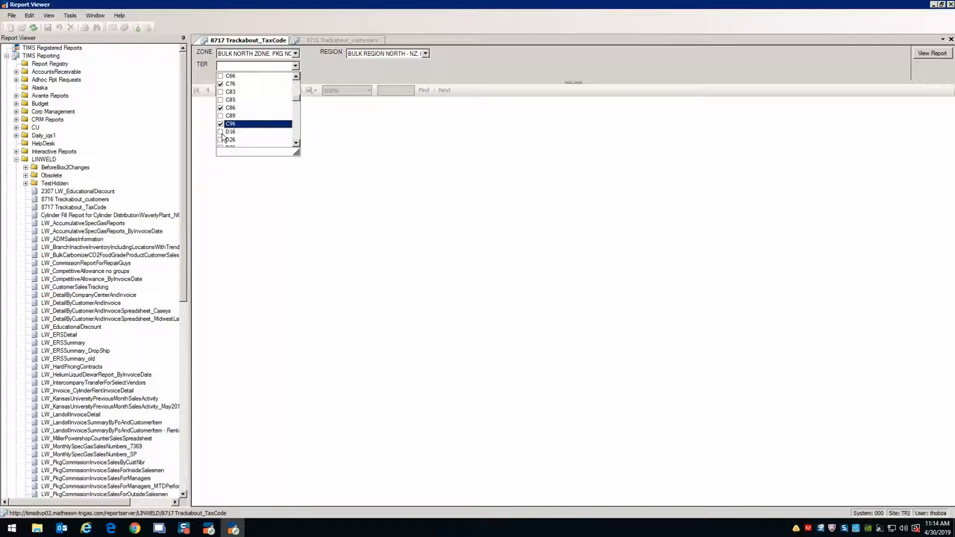
Add territories D16, D26, D36, D46, D66, D76 and D86 to the selected territories
left_click(221, 132)
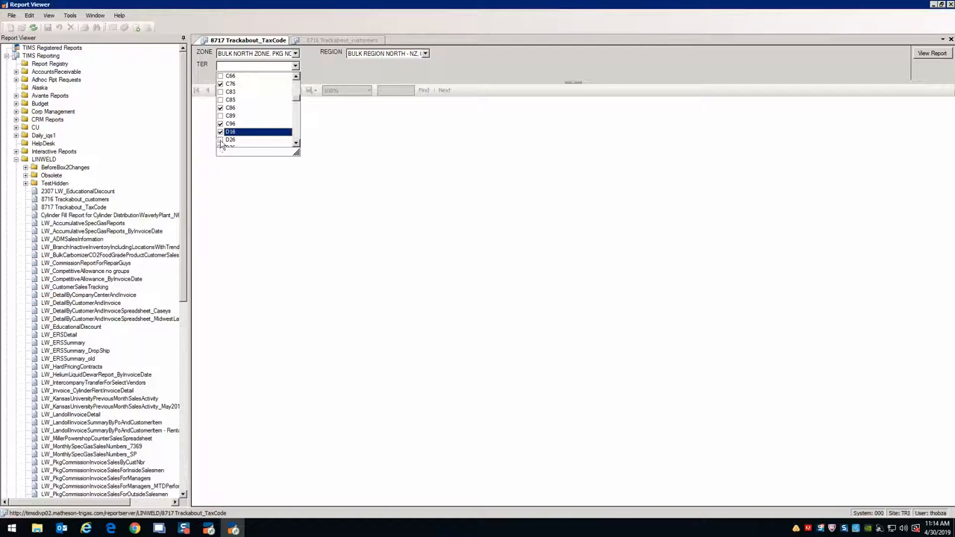
left_click(221, 140)
scroll(227, 135, "down", 2)
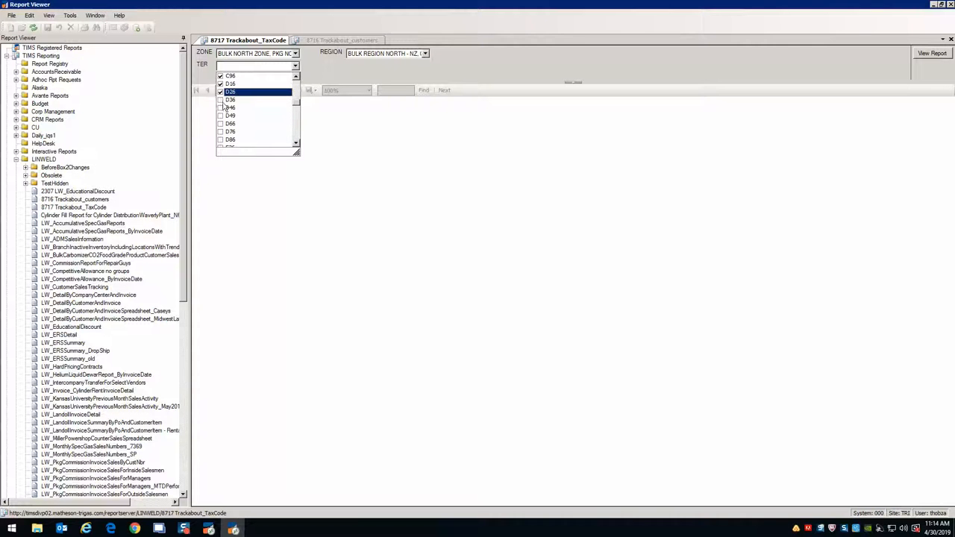
left_click(221, 100)
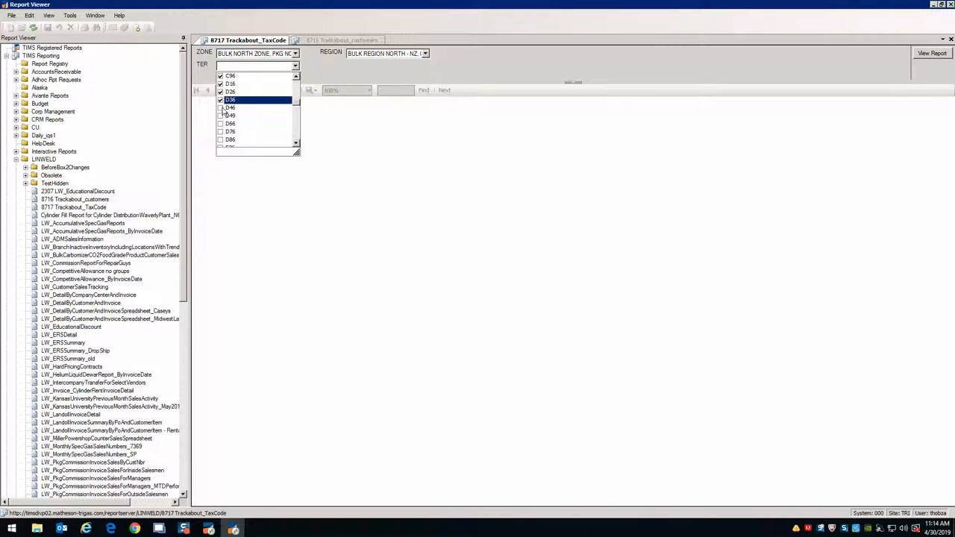
left_click(221, 108)
left_click(221, 124)
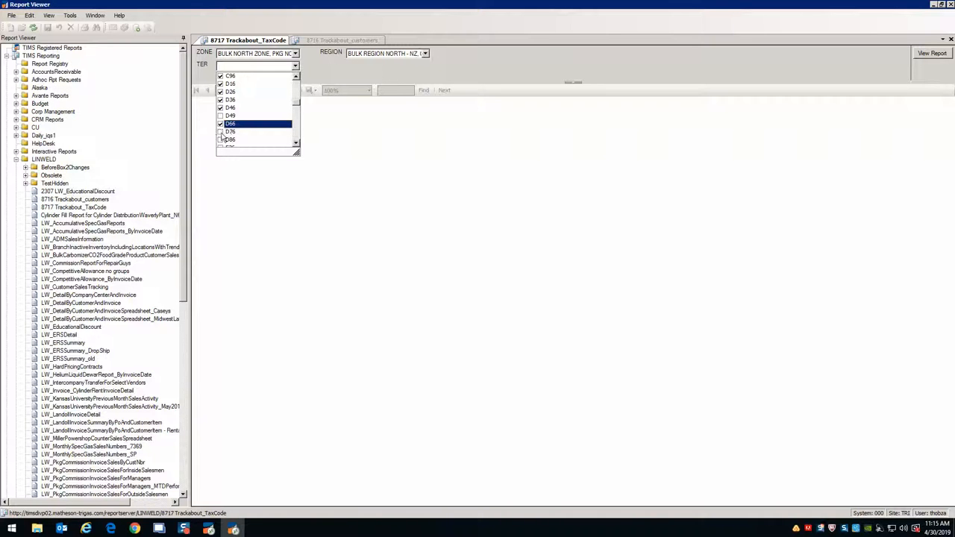
left_click(221, 132)
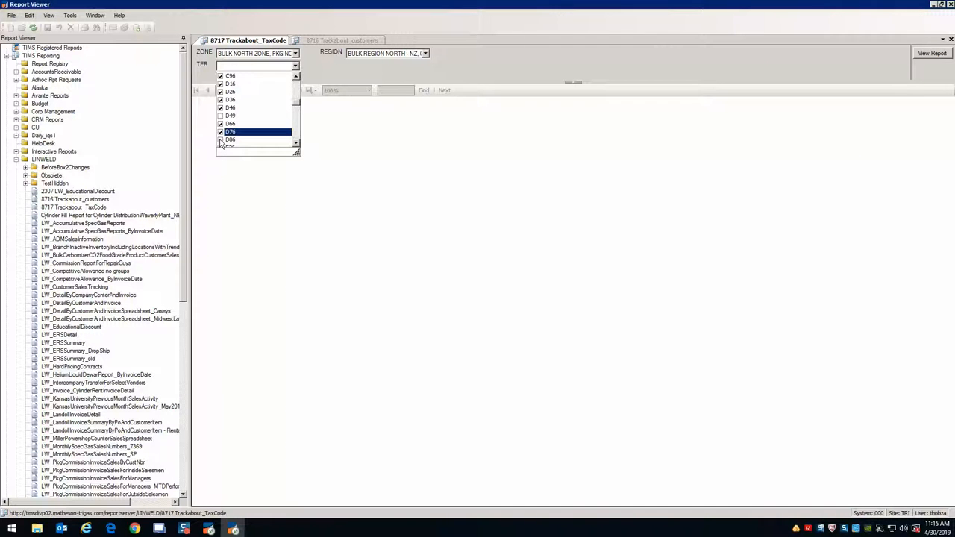
left_click(220, 140)
Add territories E26, E36, E46, E56, E66, E76, E86 and E96 to the selected territories
scroll(248, 126, "down", 2)
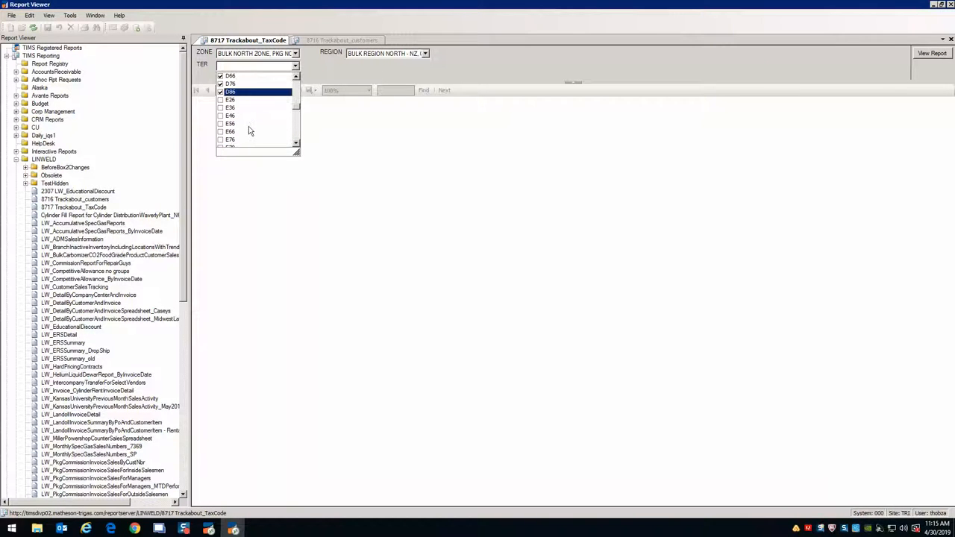
left_click(220, 100)
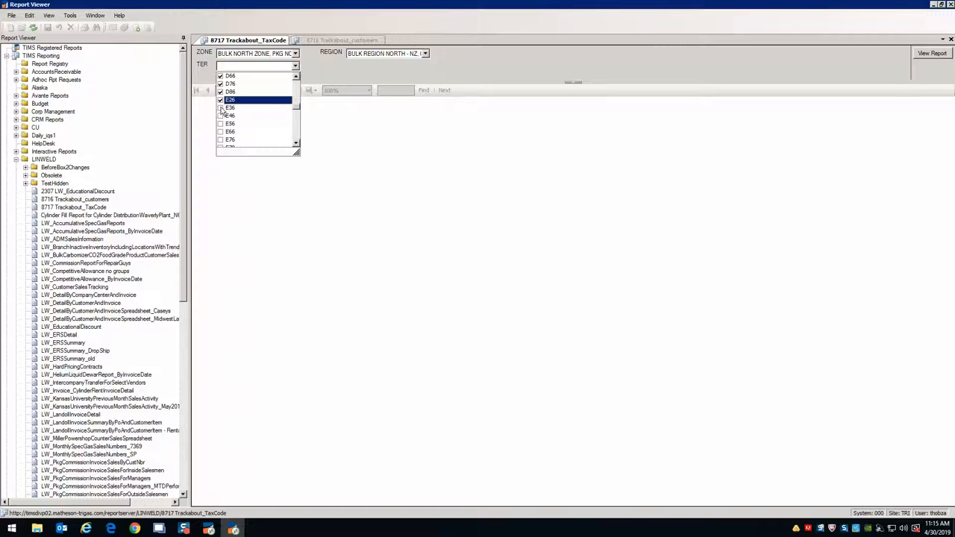
left_click(221, 108)
left_click(220, 115)
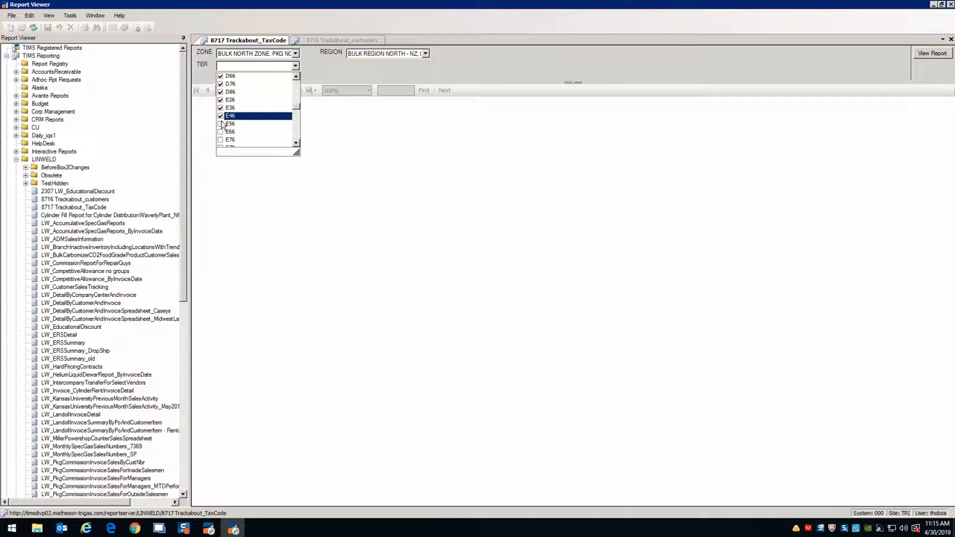
left_click(221, 124)
left_click(221, 132)
left_click(221, 140)
scroll(221, 127, "down", 2)
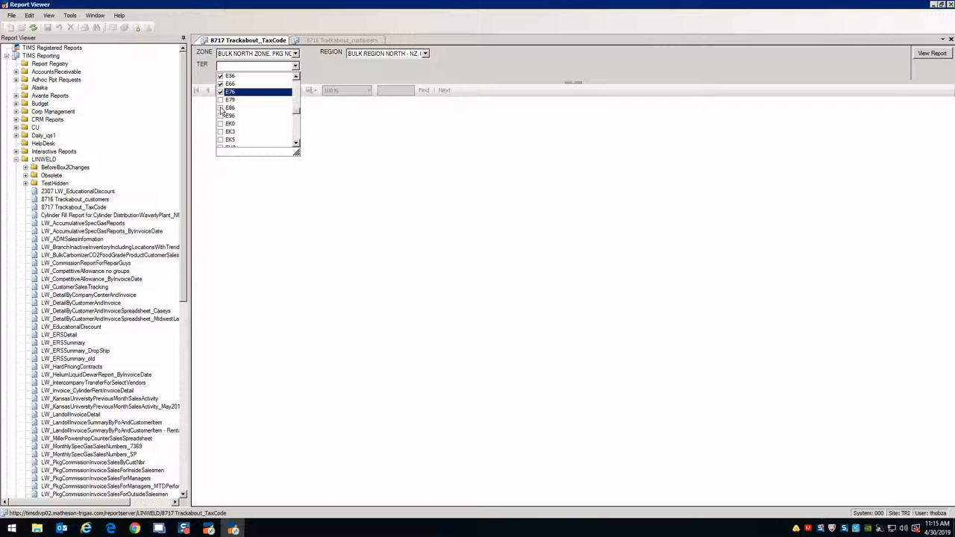
left_click(221, 108)
left_click(220, 116)
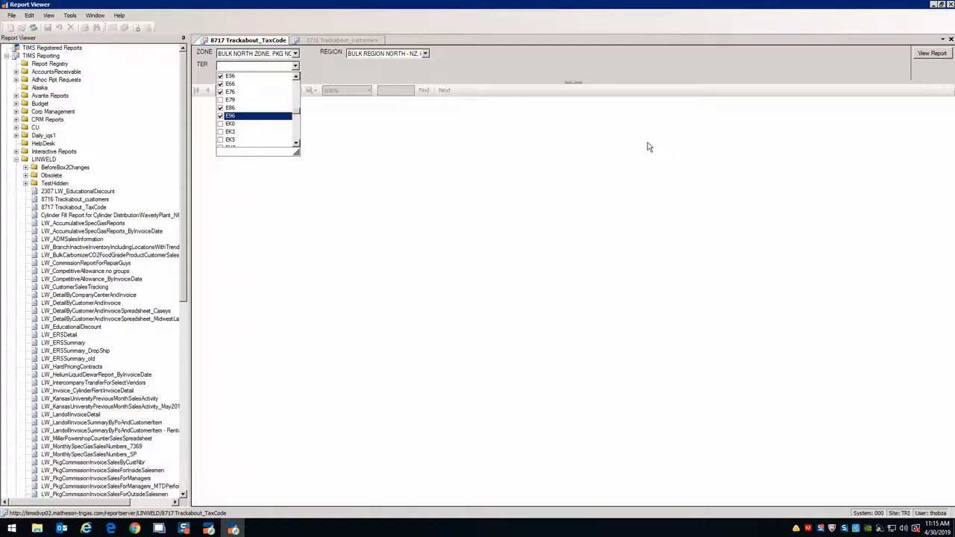
Add territories EU6, EV6 and EW6 to the tax code report's territory selection
left_click(296, 144)
left_click(296, 144)
left_click(296, 144)
left_click(296, 144)
left_click(296, 144)
left_click(296, 144)
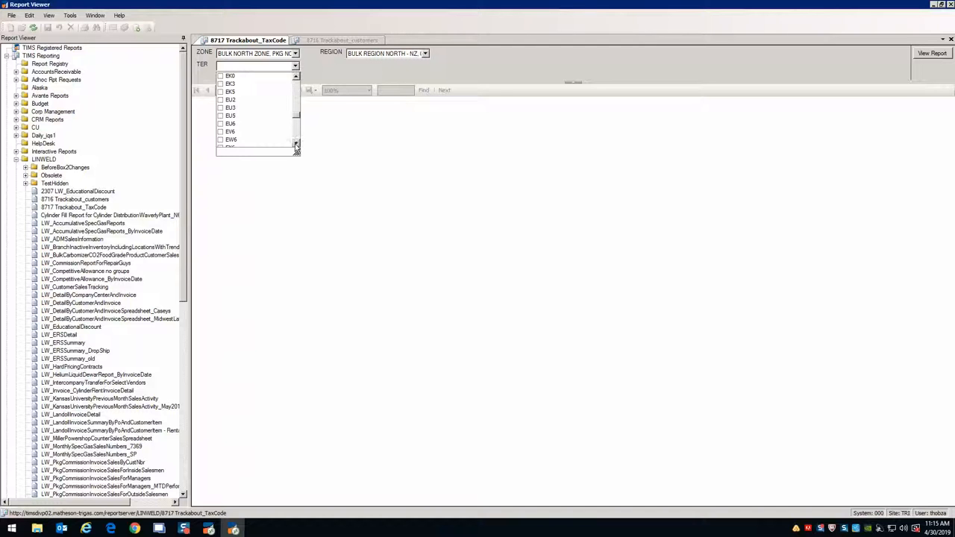
left_click(220, 124)
left_click(220, 131)
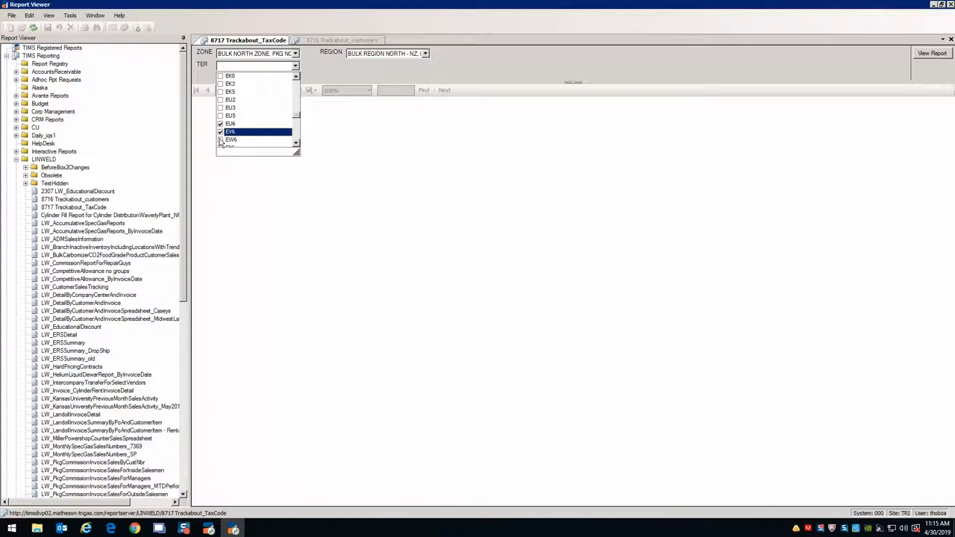
left_click(220, 140)
Add territories F16 and F26 to the tax code report's territory selection
left_click(296, 144)
left_click(296, 144)
left_click(296, 144)
left_click(296, 144)
left_click(296, 144)
left_click(296, 144)
left_click(296, 144)
left_click(296, 144)
left_click(296, 144)
left_click(296, 144)
left_click(220, 108)
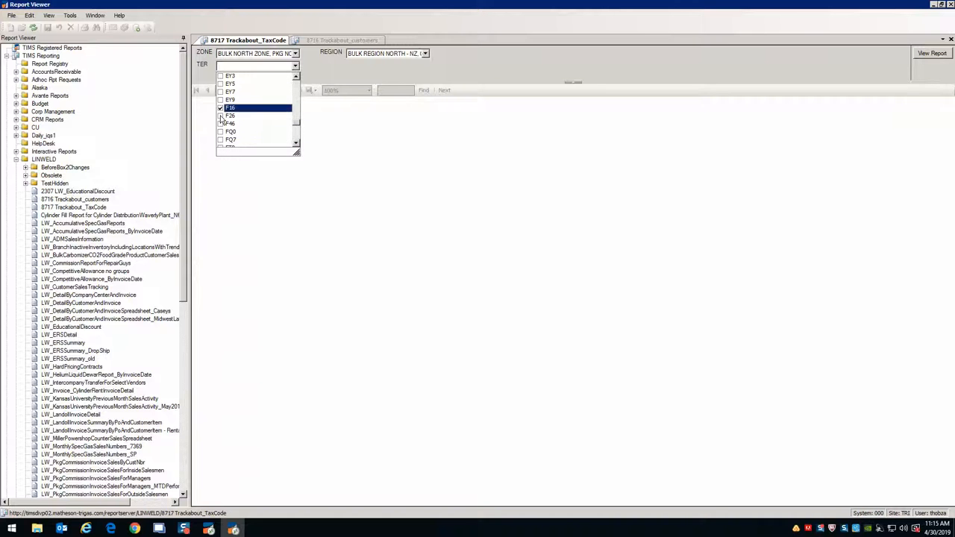
left_click(220, 116)
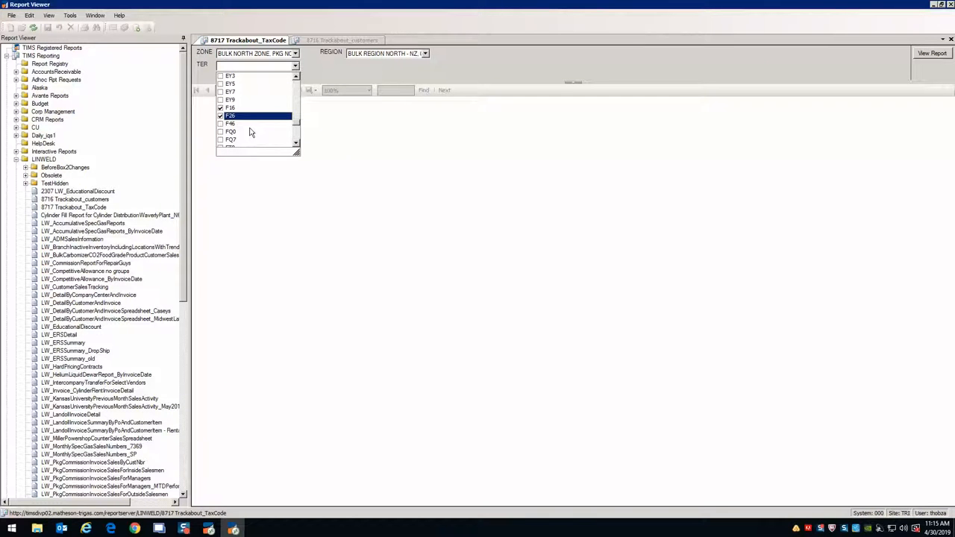
Add territories N61 and N63 to the tax code report's territory selection
left_click(296, 145)
double_click(296, 145)
left_click(296, 145)
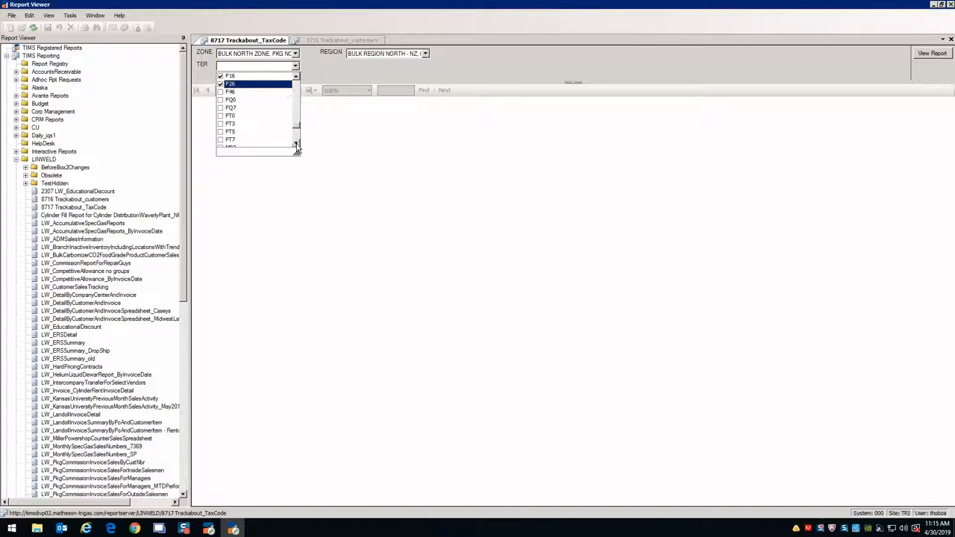
scroll(296, 79, "up", 3)
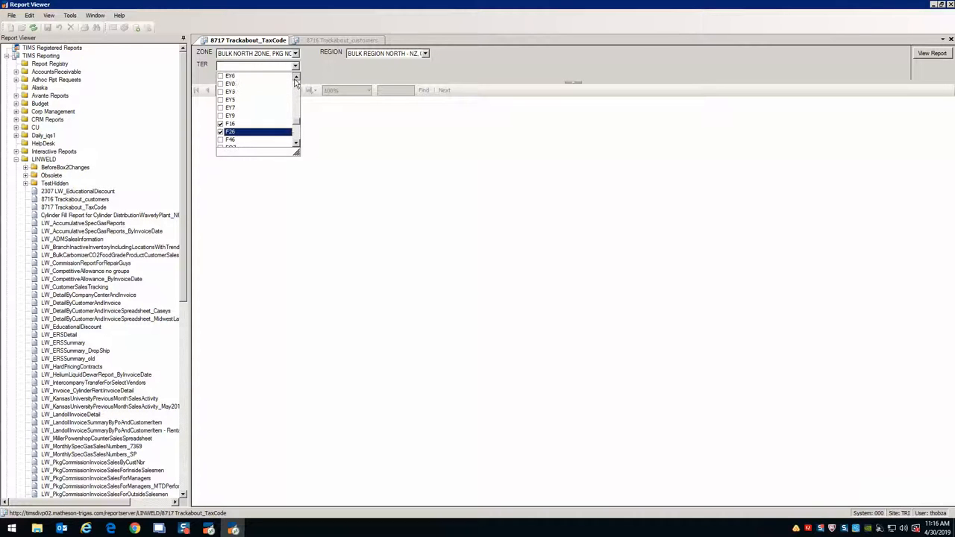
left_click(296, 145)
left_click(296, 144)
left_click(296, 145)
left_click(296, 144)
left_click(296, 145)
left_click(296, 145)
left_click(296, 145)
left_click(296, 144)
left_click(296, 144)
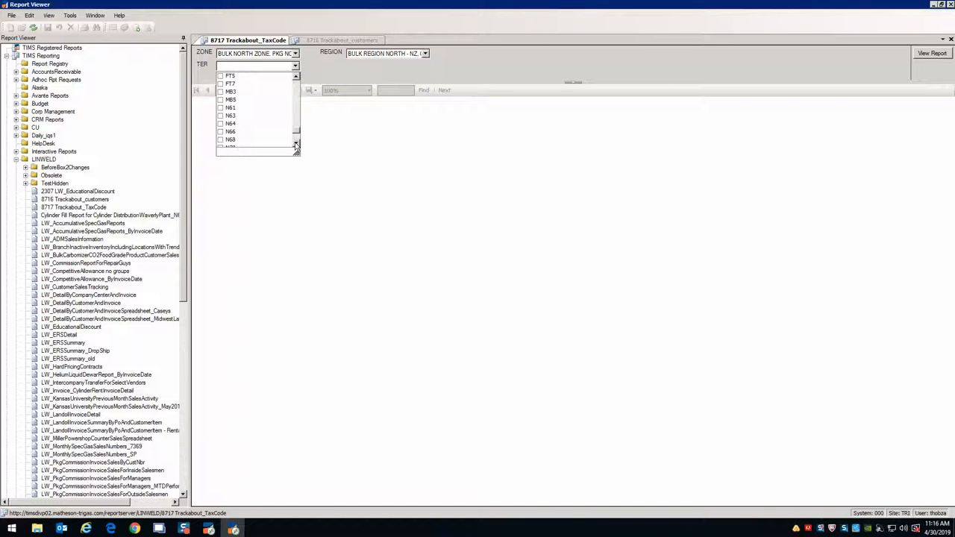
left_click(222, 108)
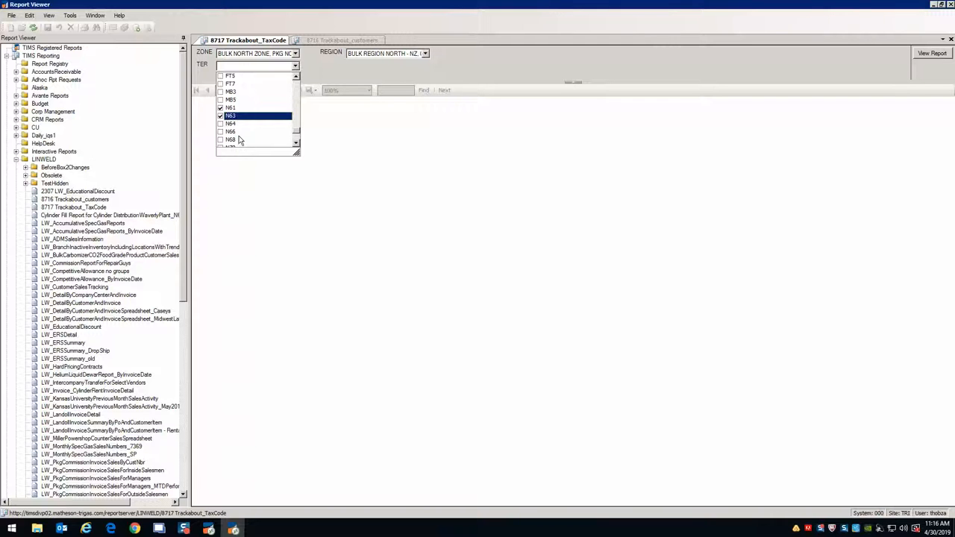
Add territory N70 to the selected territories and apply the territory selection
scroll(237, 139, "down", 2)
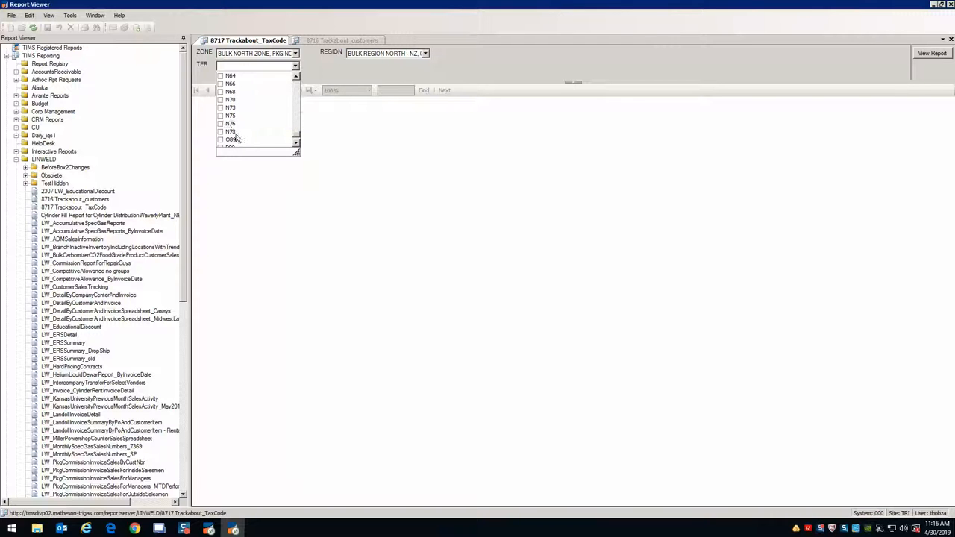
left_click(221, 100)
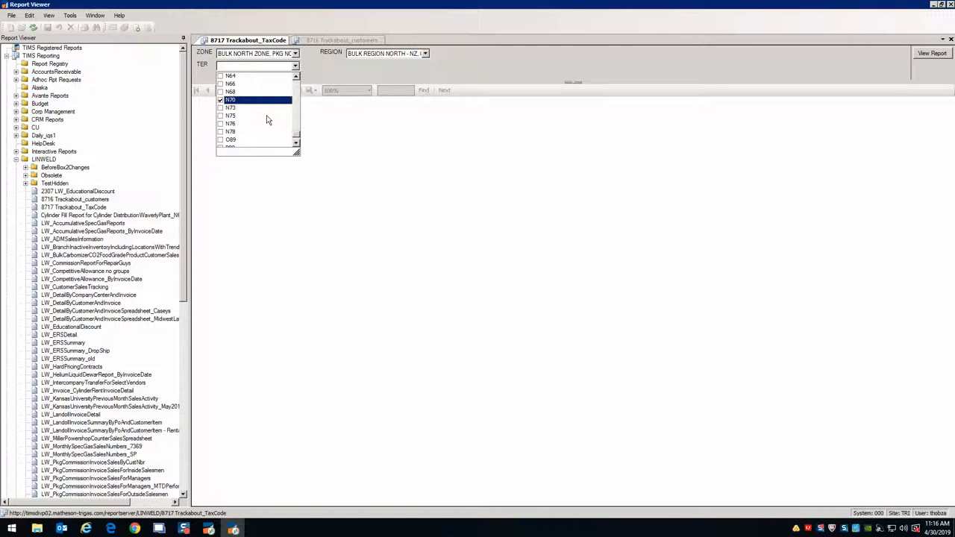
left_click(296, 143)
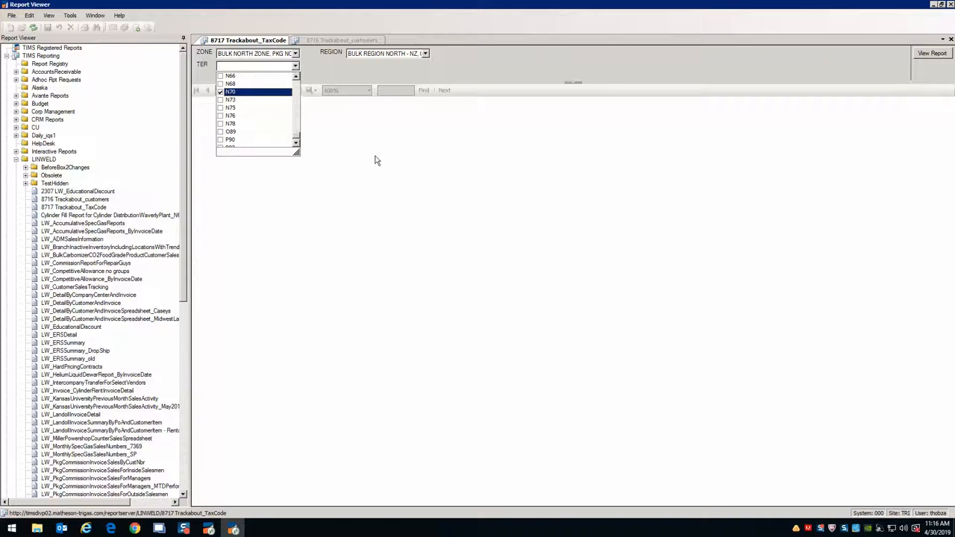
left_click(484, 65)
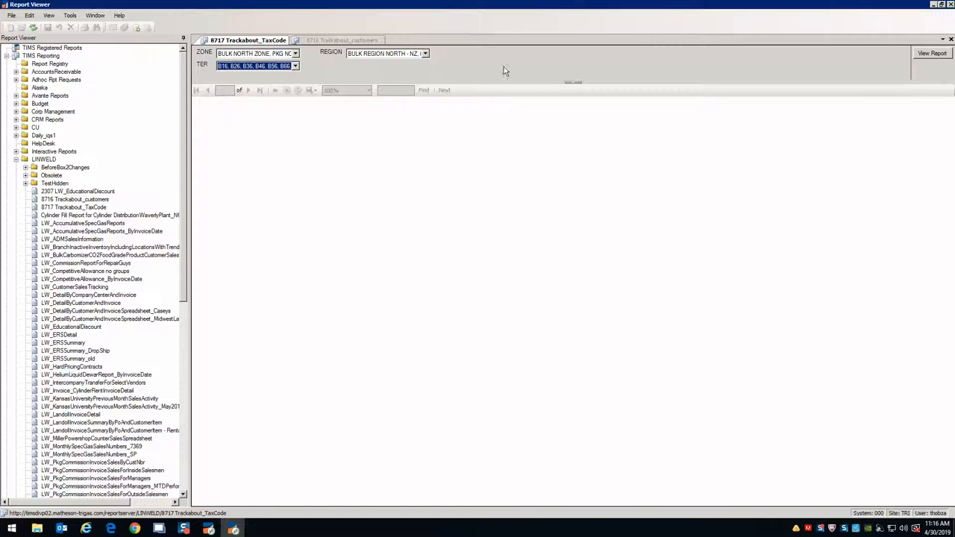
Run the tax code report and export it in Excel format under the file name 8717 Trackabout_TaxCode
left_click(938, 58)
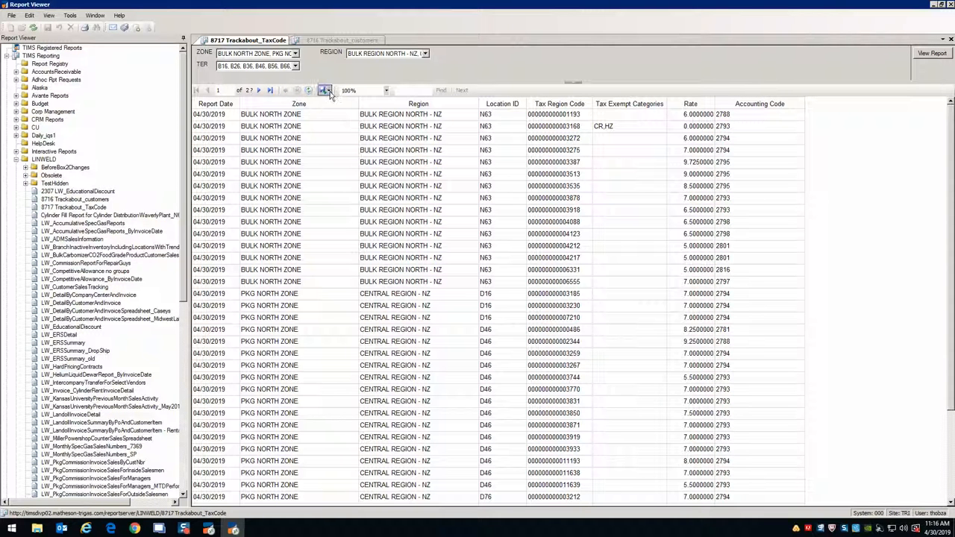
left_click(327, 90)
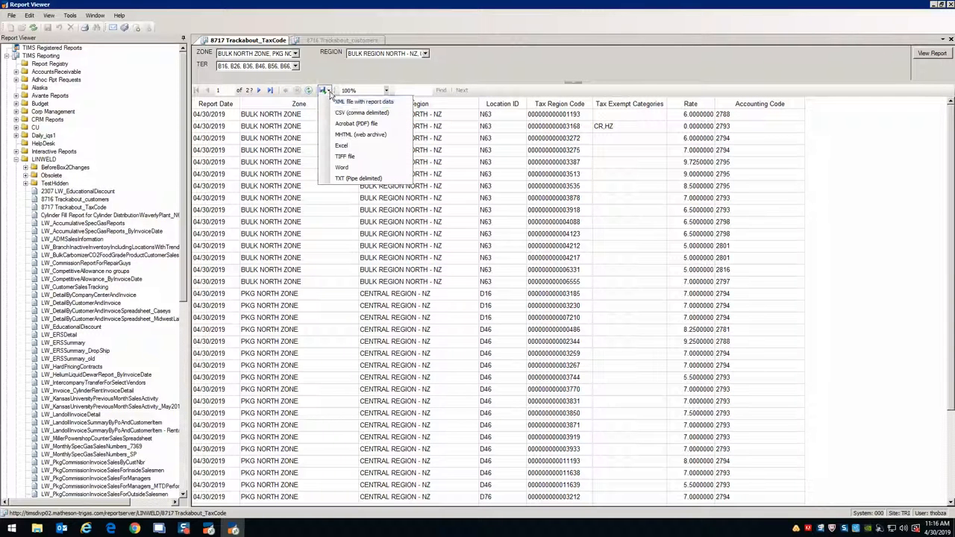
left_click(341, 146)
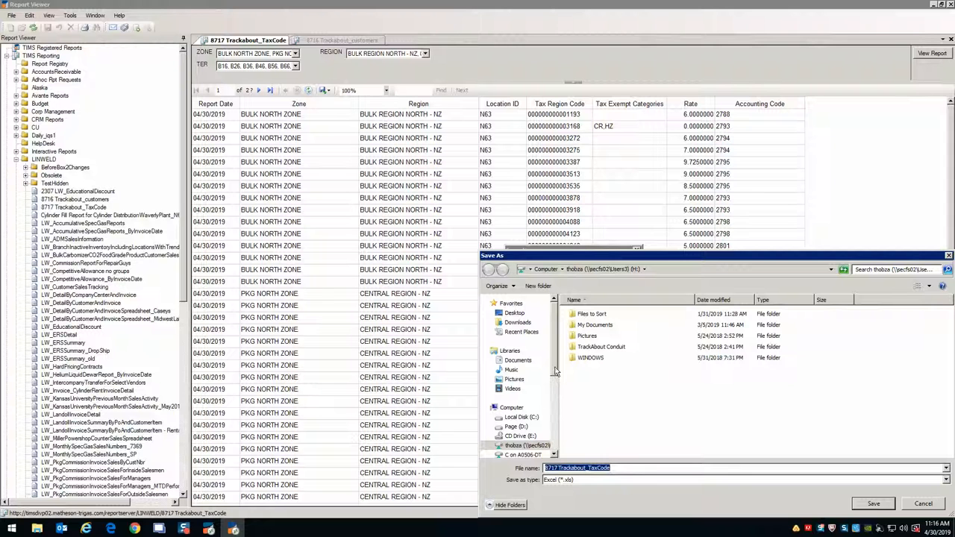
left_click(873, 504)
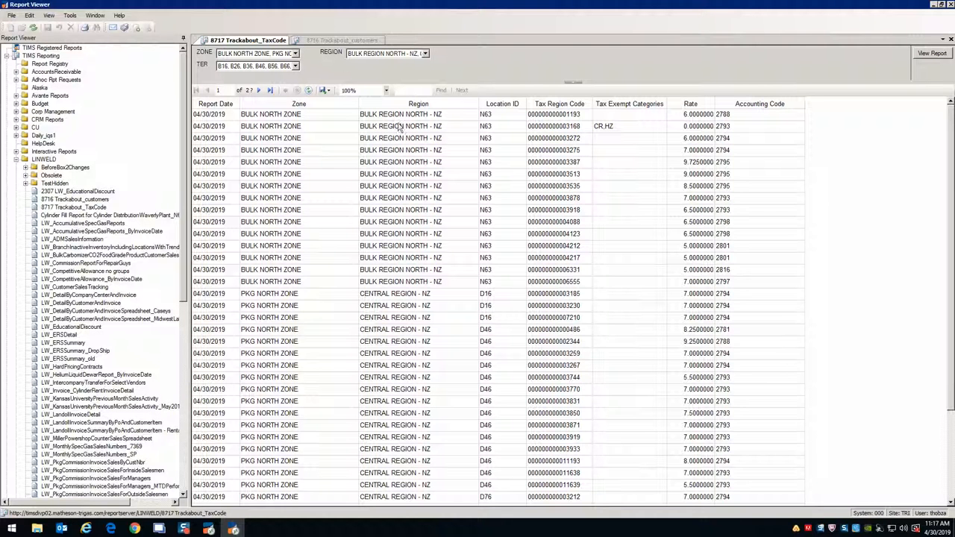
In the 8716 Trackabout_customers report, select zones BULK NORTH ZONE, PKG NORTH ZONE and PKG SOUTH ZONE and apply the zone selection
left_click(337, 43)
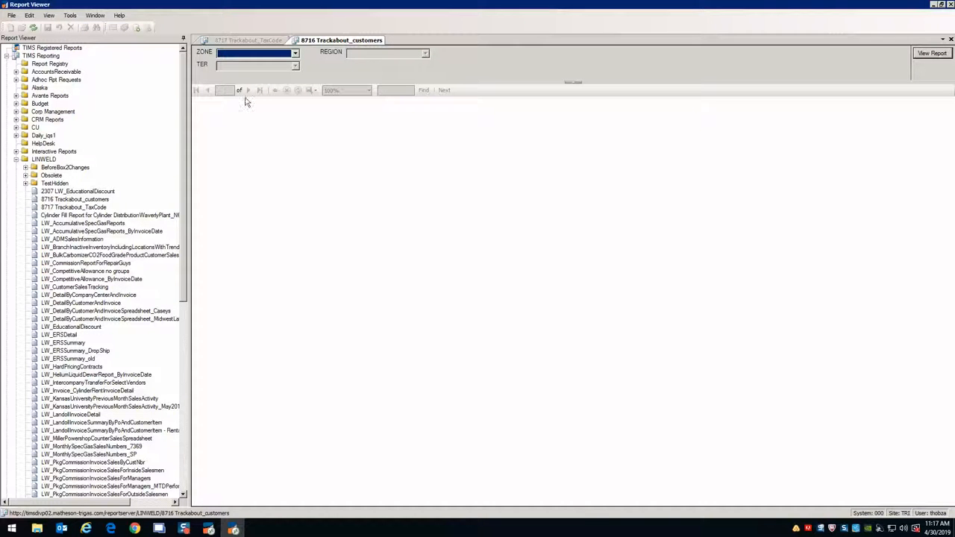
left_click(295, 54)
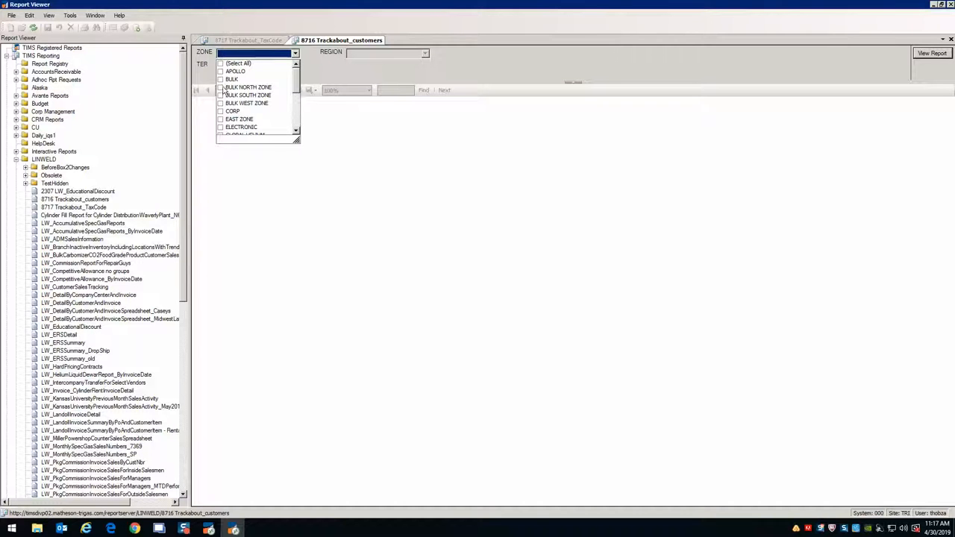
left_click(220, 89)
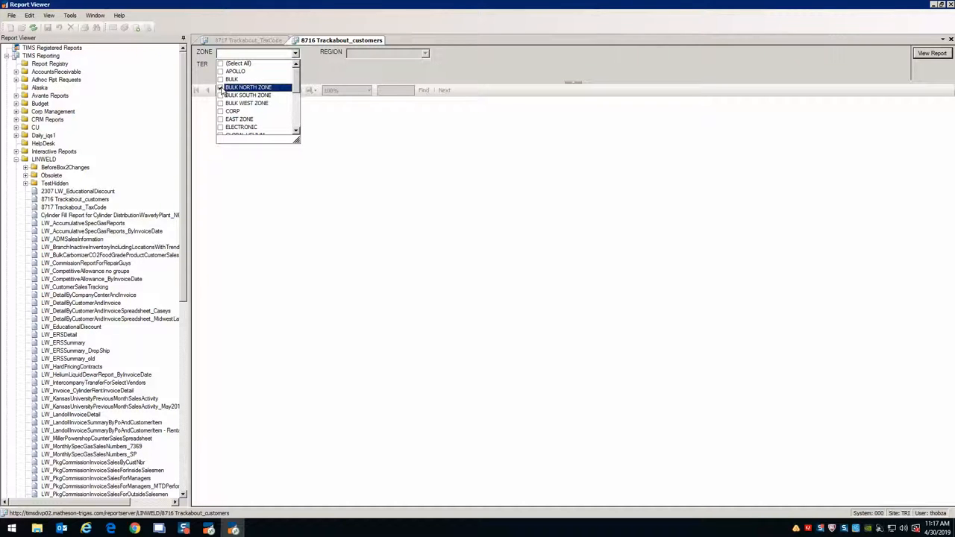
left_click(296, 131)
left_click(297, 131)
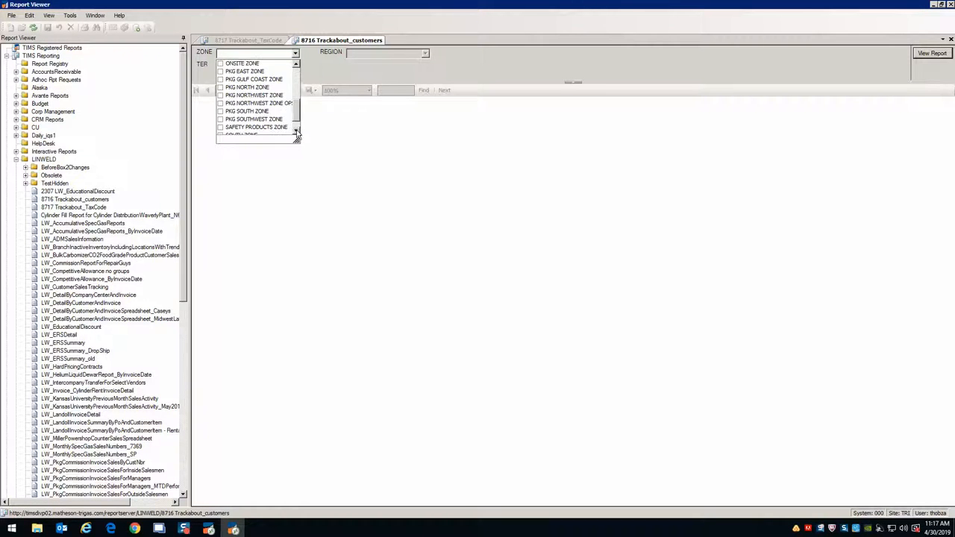
left_click(221, 88)
left_click(221, 111)
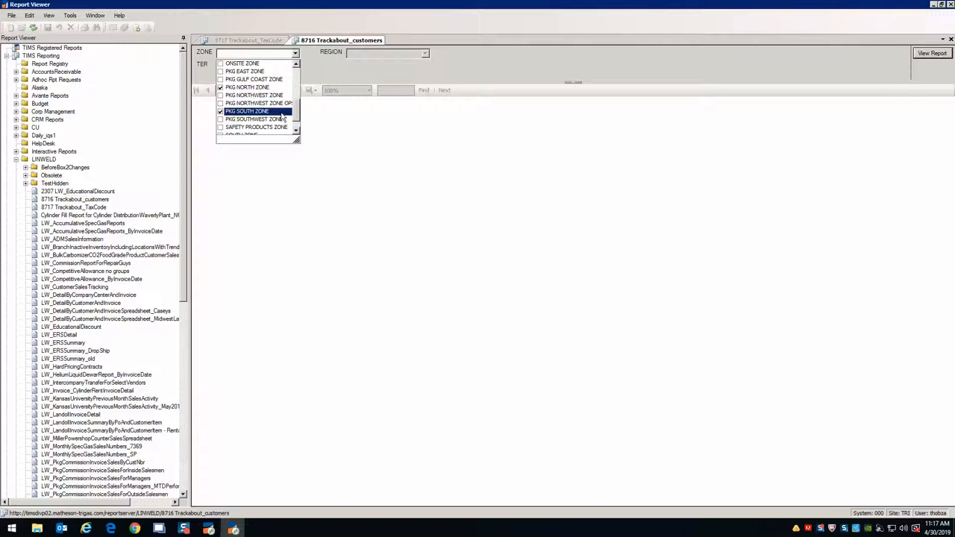
left_click(385, 57)
Select BULK REGION NORTH - NZ, CENTRAL REGION - NZ and EAST REGION - NZ as regions for the customers report
left_click(424, 55)
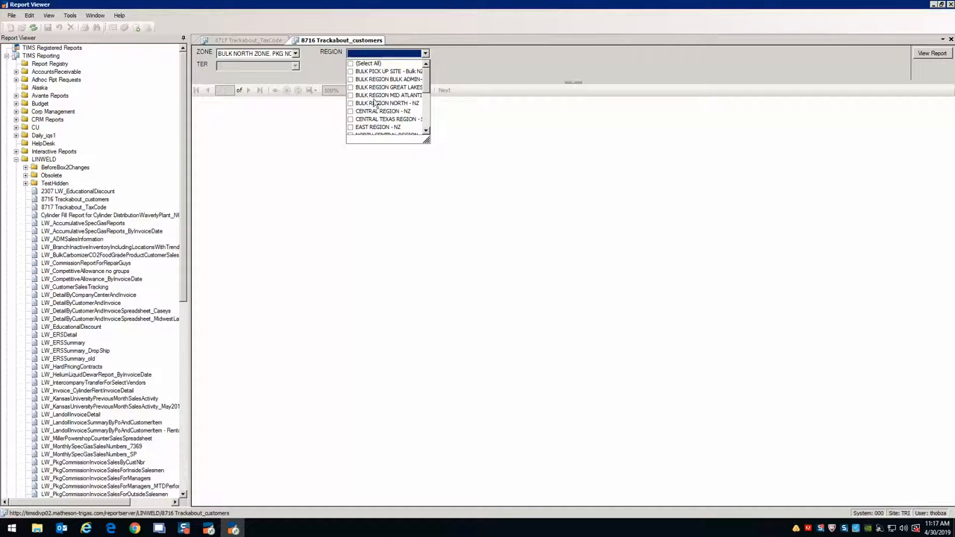
left_click(350, 103)
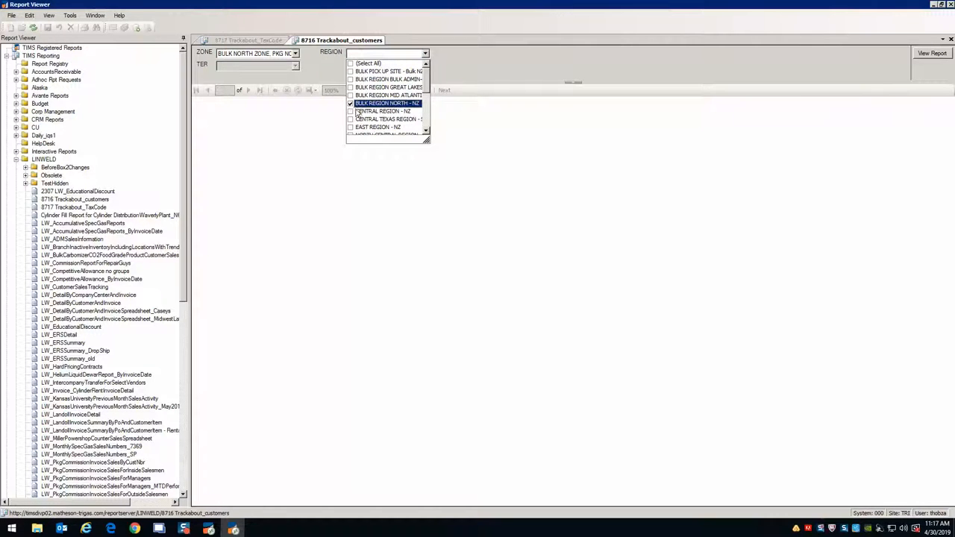
left_click(351, 112)
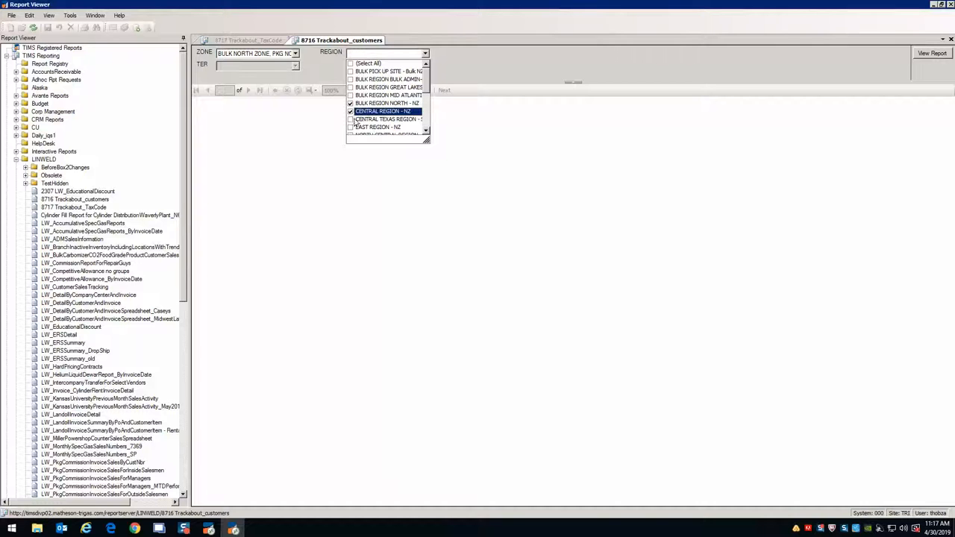
left_click(351, 127)
Add the NORTH CENTRAL, NORTH - SZ and NORTHEAST - NZ regions and PROD & ADMIN - NZ to the customers report's region selection
scroll(351, 132, "down", 2)
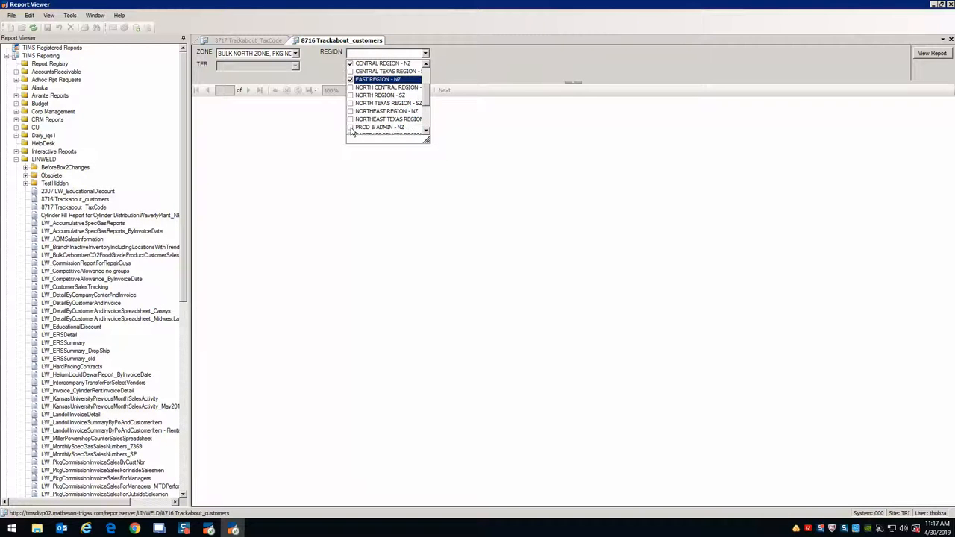
left_click(351, 88)
left_click(351, 96)
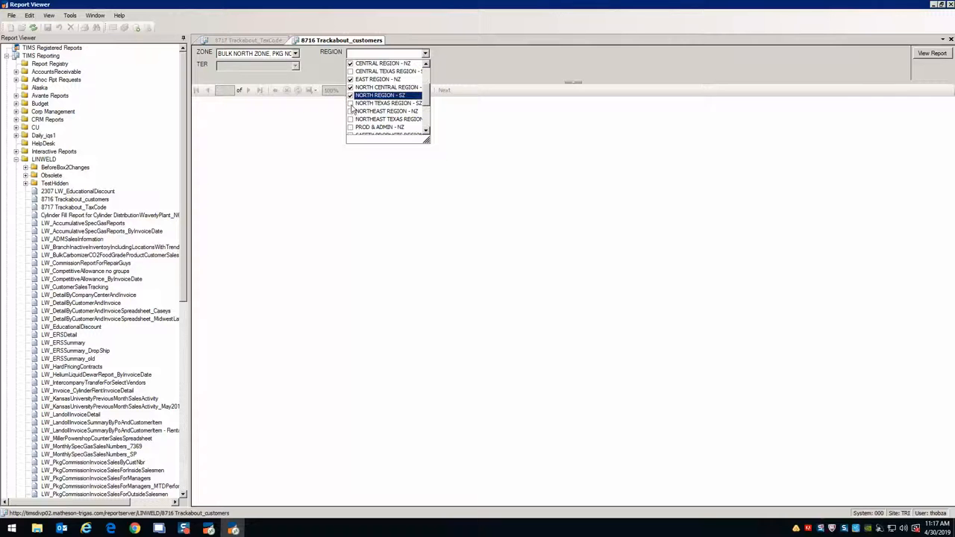
left_click(352, 111)
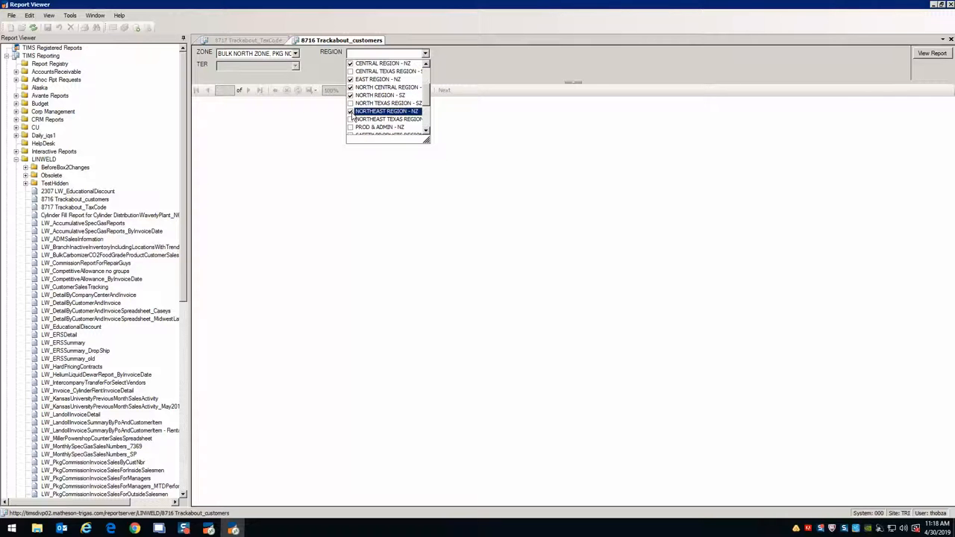
left_click(351, 127)
Add the SOUTH CENTRAL, SOUTHEAST WISCONSIN, WEST CENTRAL and WEST - NZ regions to the customers report and apply the region selection
scroll(352, 130, "down", 1)
scroll(352, 130, "down", 2)
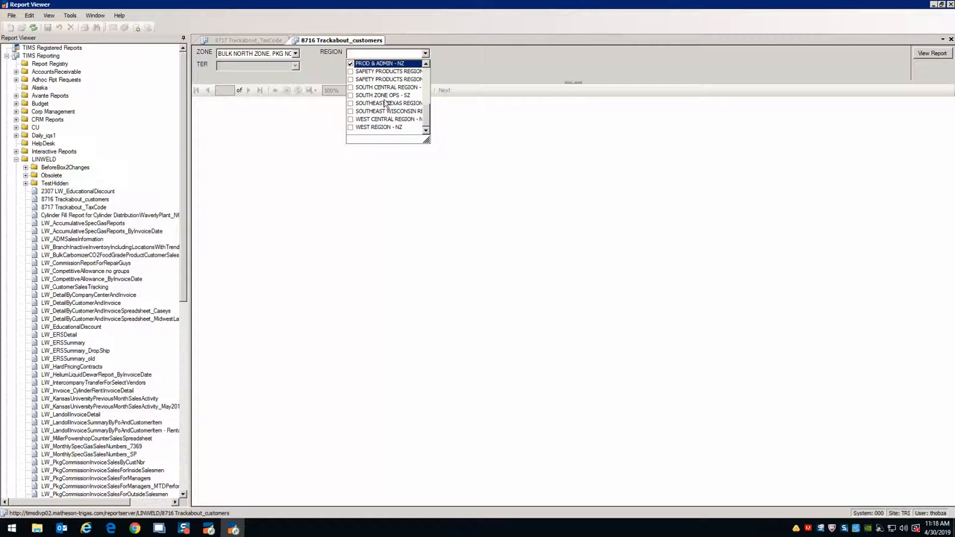
left_click(351, 88)
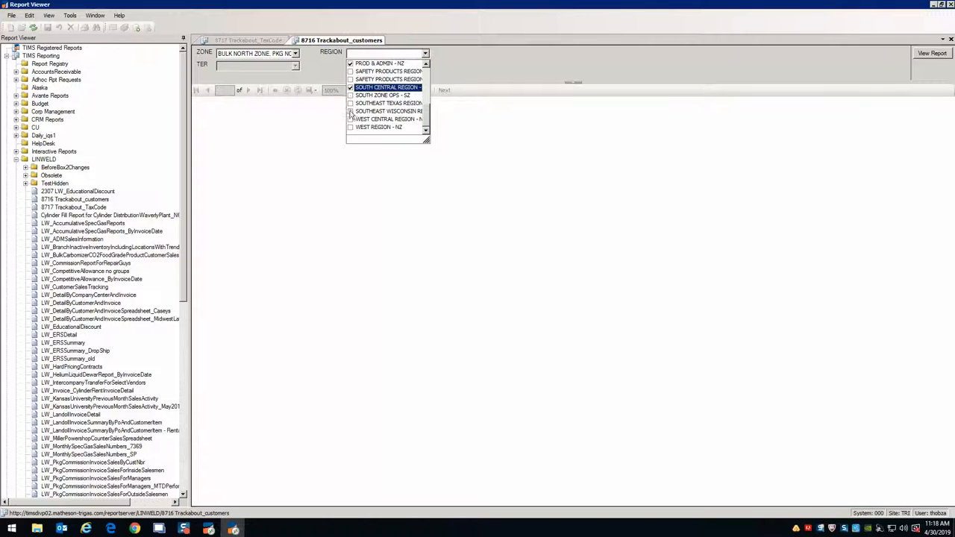
left_click(351, 111)
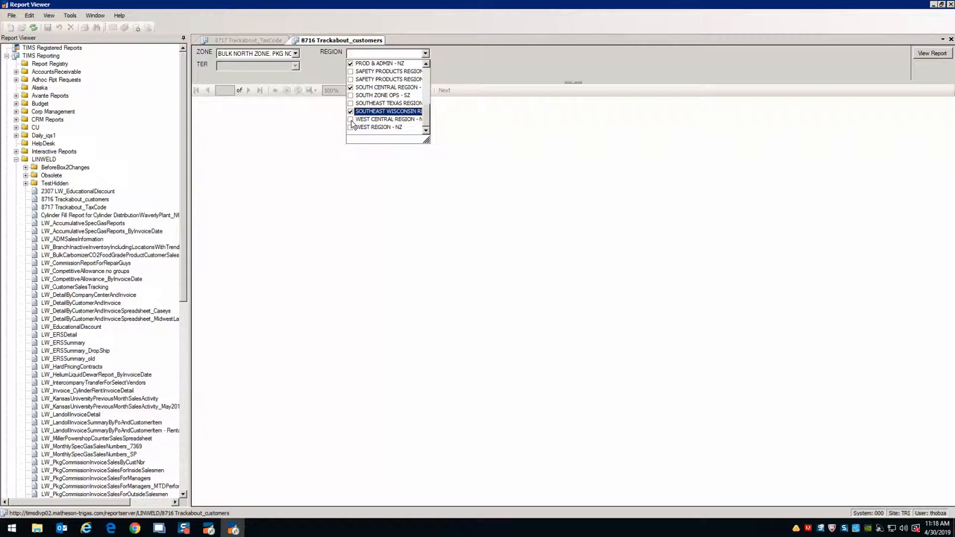
left_click(350, 119)
left_click(351, 127)
left_click(490, 153)
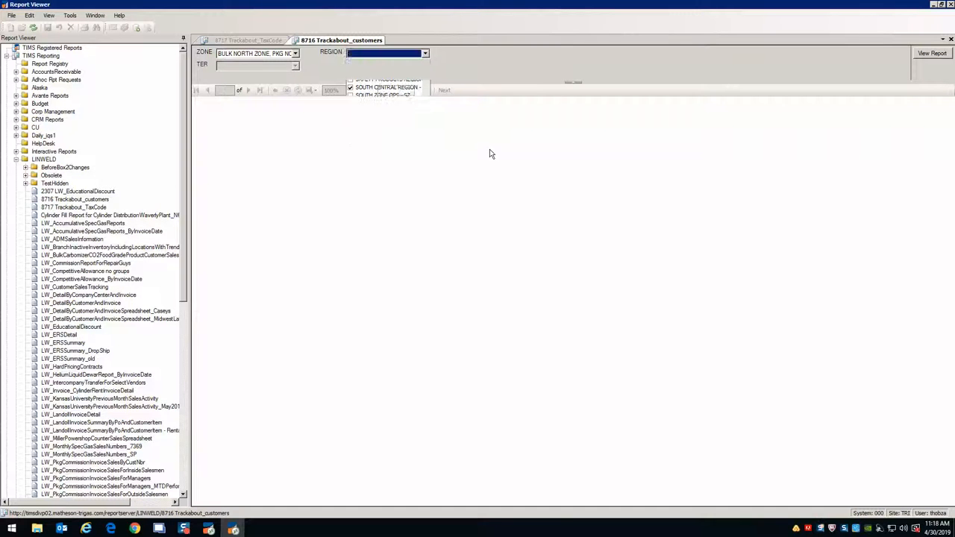
Select territories B16, B26, B36 and B46 for the customers report
left_click(296, 68)
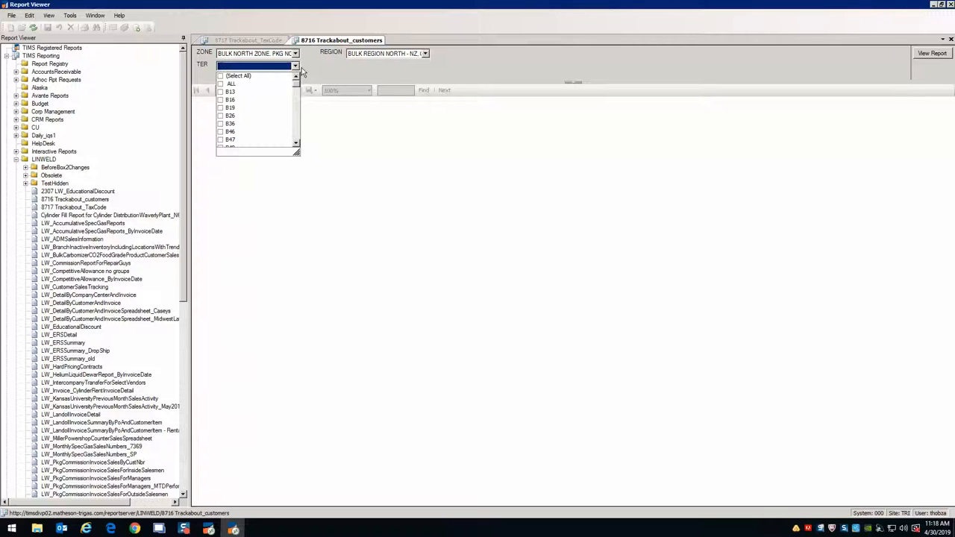
left_click(221, 100)
left_click(221, 115)
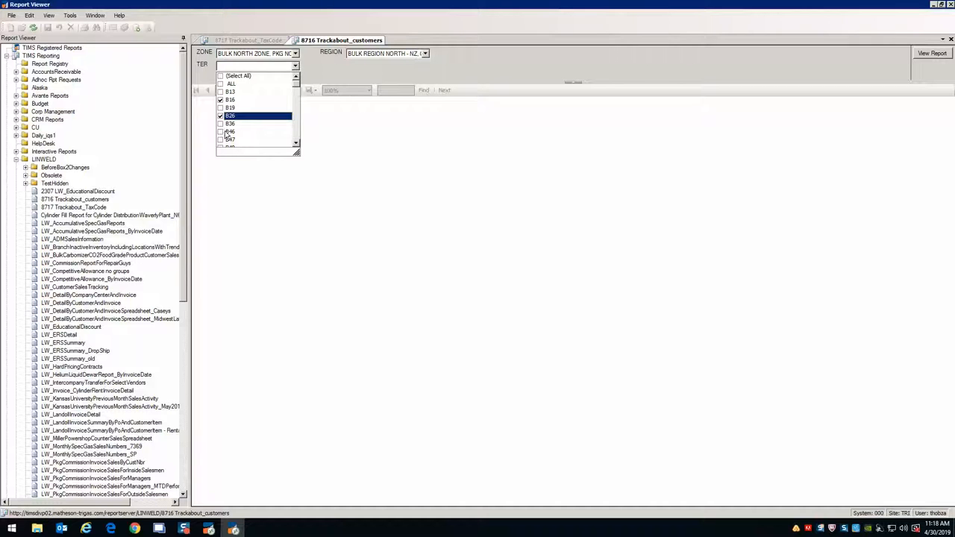
left_click(221, 124)
left_click(221, 132)
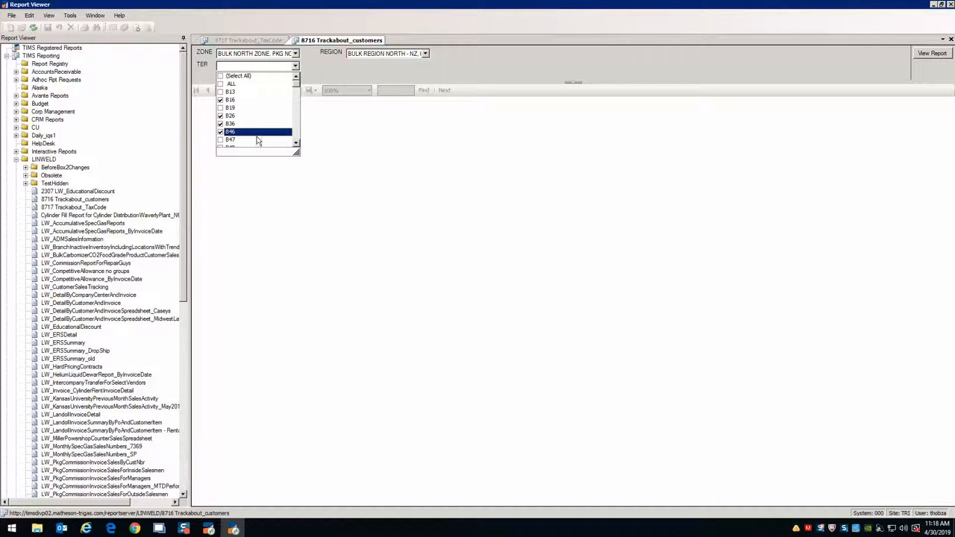
Add territories B56, B66, B76, B86 and B96 to the customers report's territory selection
scroll(258, 133, "down", 2)
left_click(221, 107)
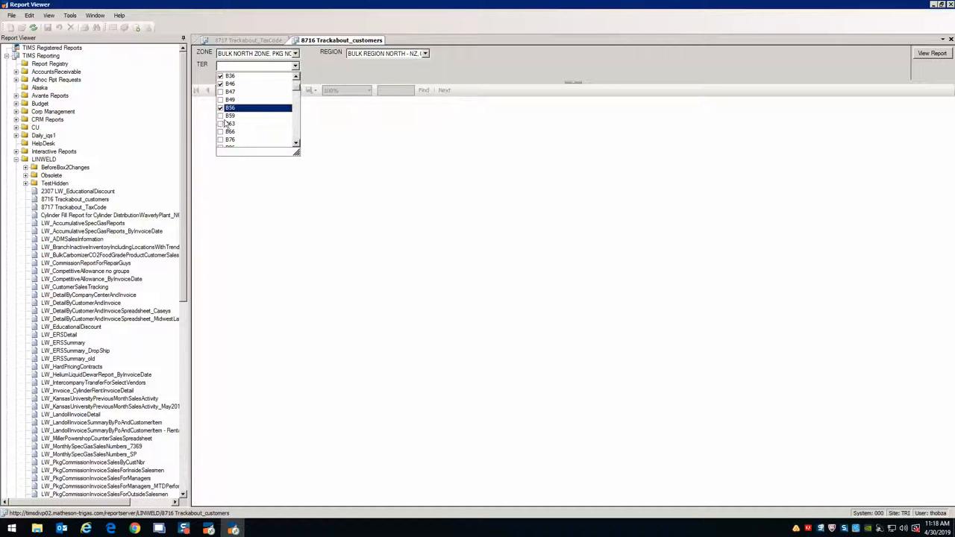
left_click(221, 132)
scroll(237, 133, "down", 1)
scroll(239, 132, "down", 1)
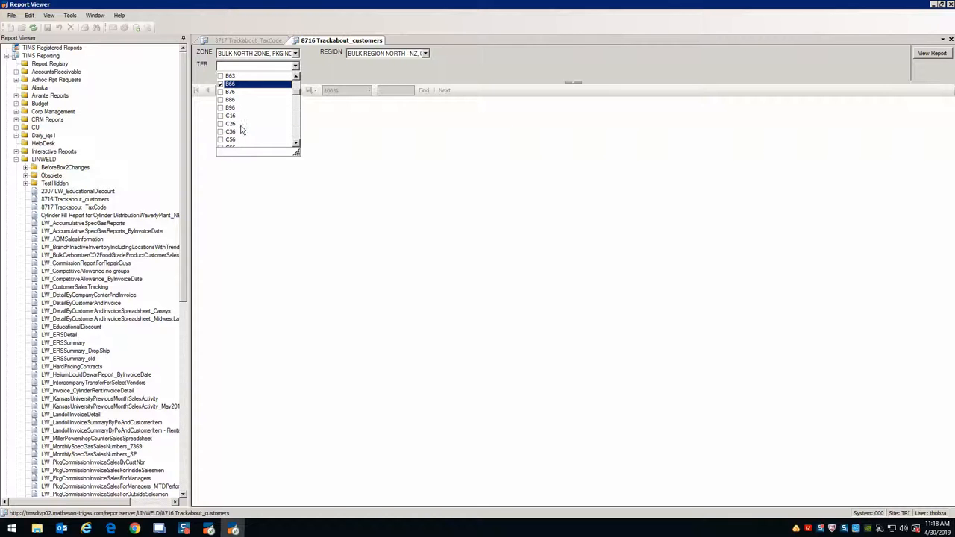
left_click(221, 92)
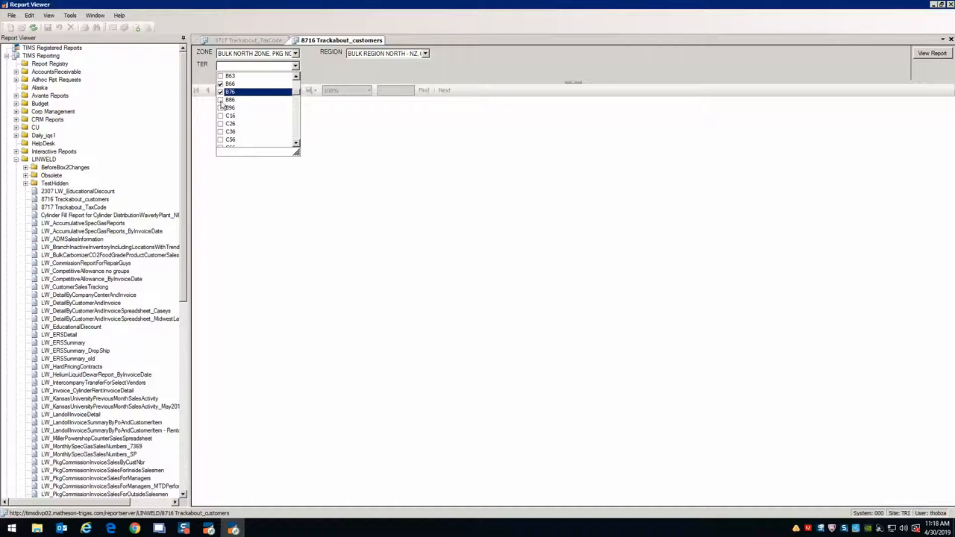
left_click(221, 99)
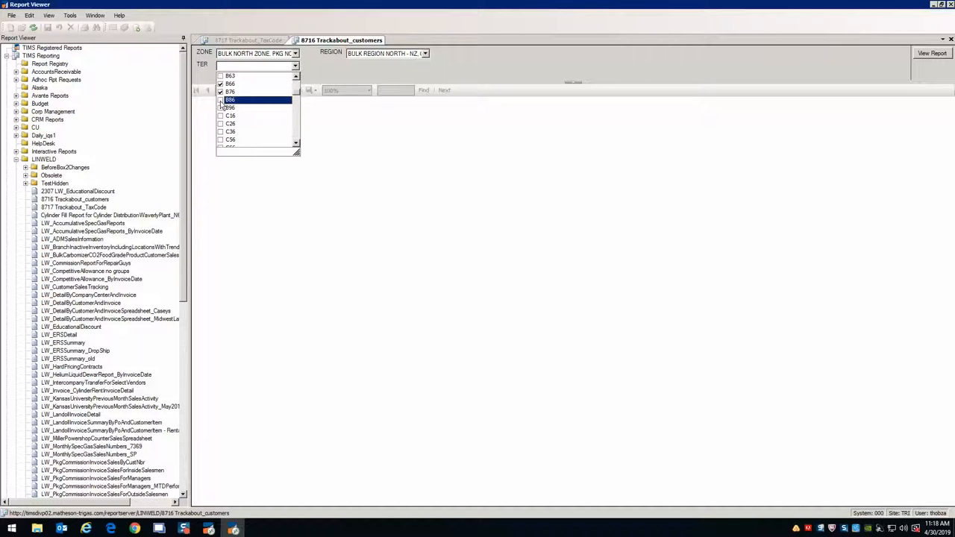
left_click(221, 107)
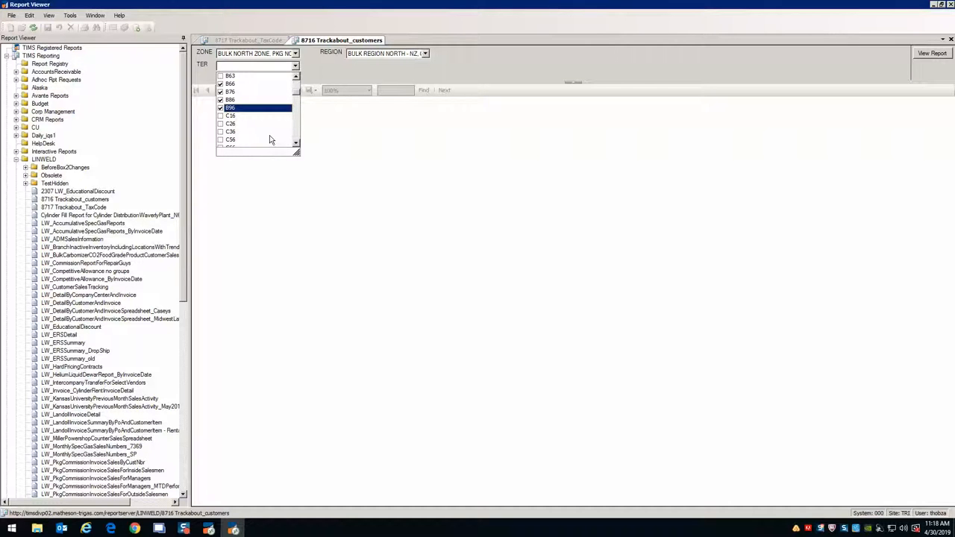
Add territories C76, C86 and C96 to the customers report's territory selection, leaving C66 unselected
scroll(269, 136, "down", 2)
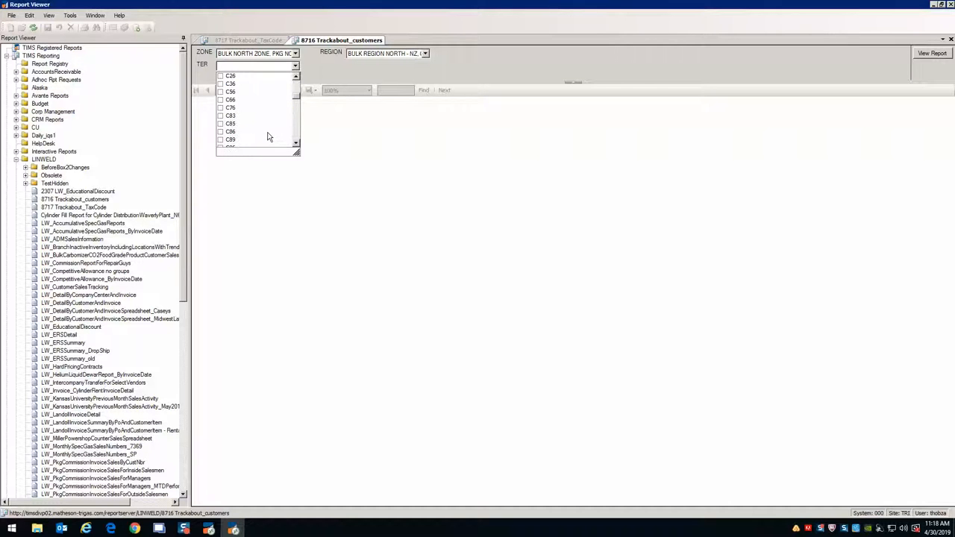
left_click(220, 101)
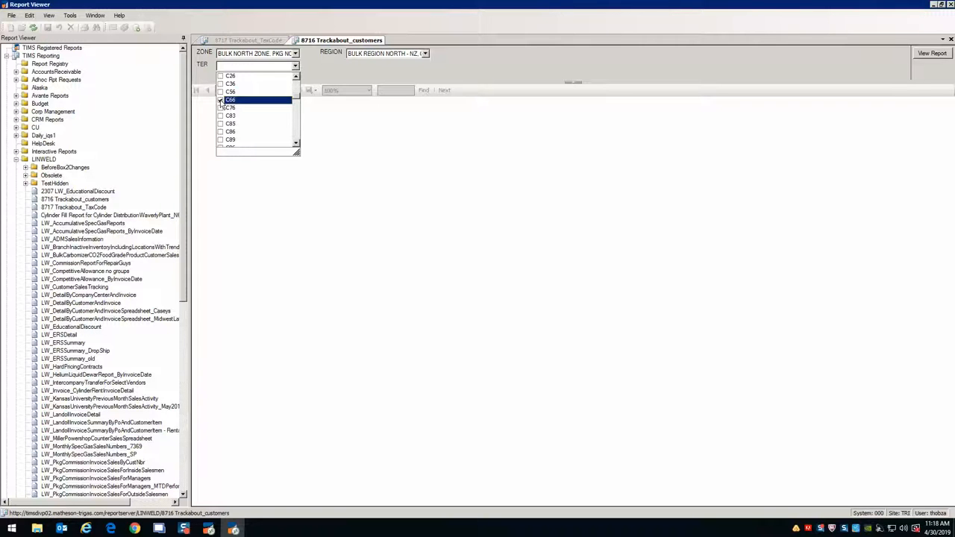
left_click(221, 109)
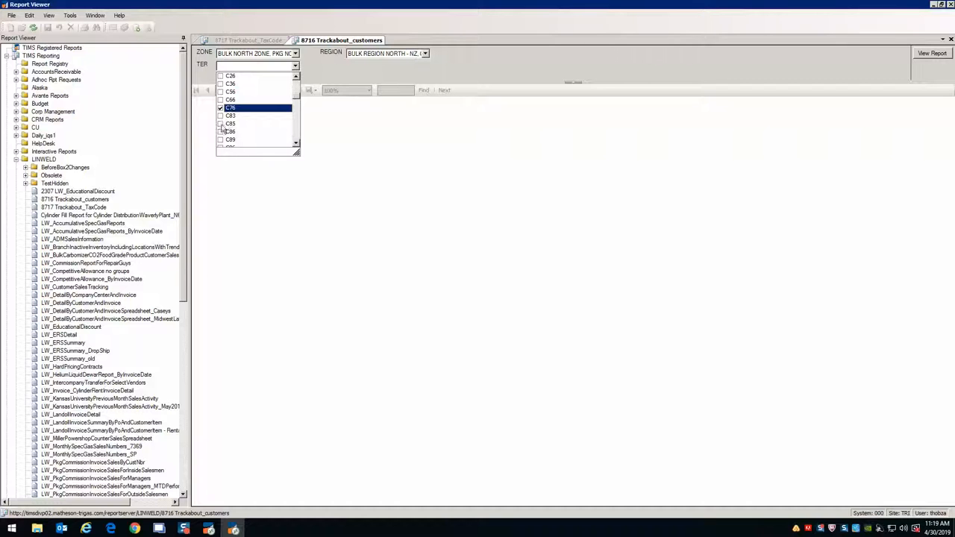
left_click(220, 132)
left_click(220, 132)
scroll(253, 141, "down", 1)
left_click(221, 124)
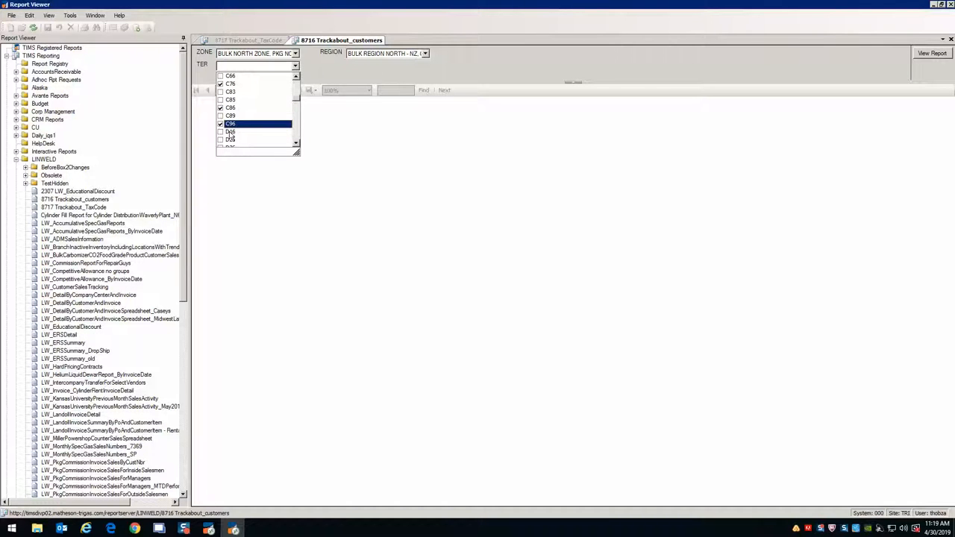
Add territories D16, D26, D36 and D46 to the customers report's territory selection
left_click(220, 132)
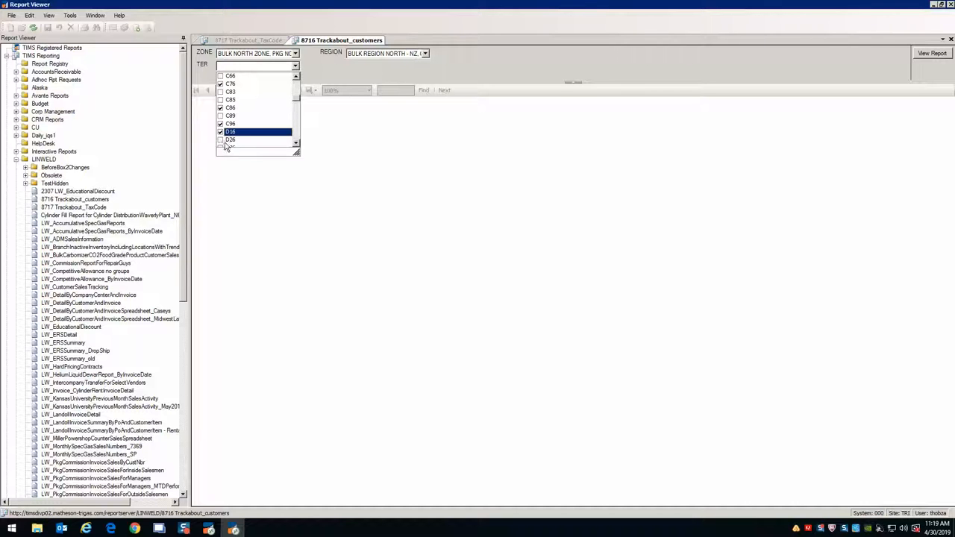
left_click(221, 140)
scroll(239, 137, "down", 1)
scroll(239, 136, "down", 1)
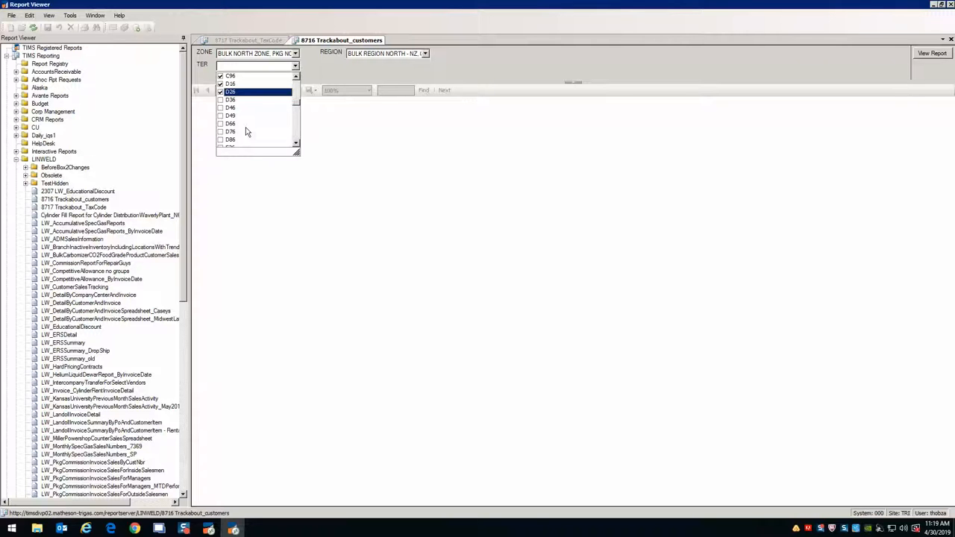
left_click(220, 100)
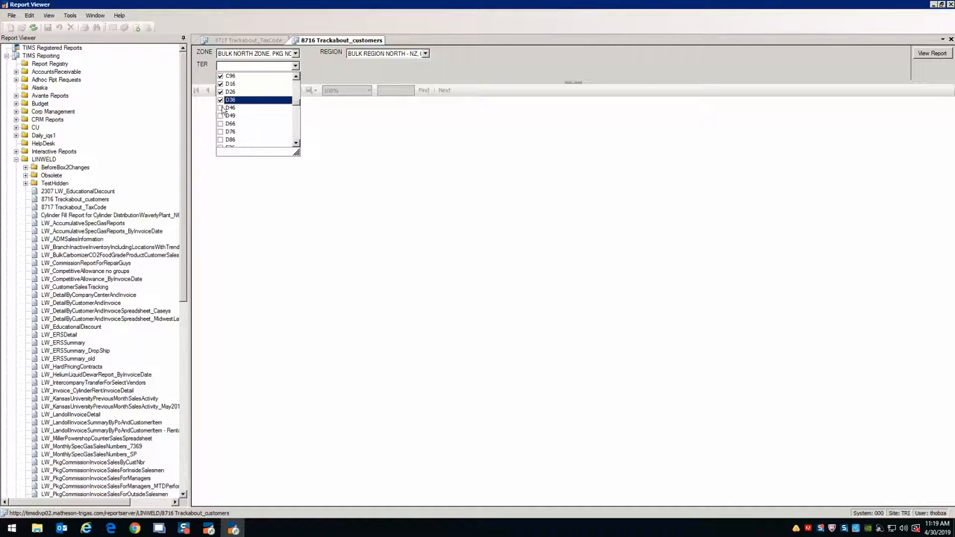
left_click(225, 108)
left_click(221, 109)
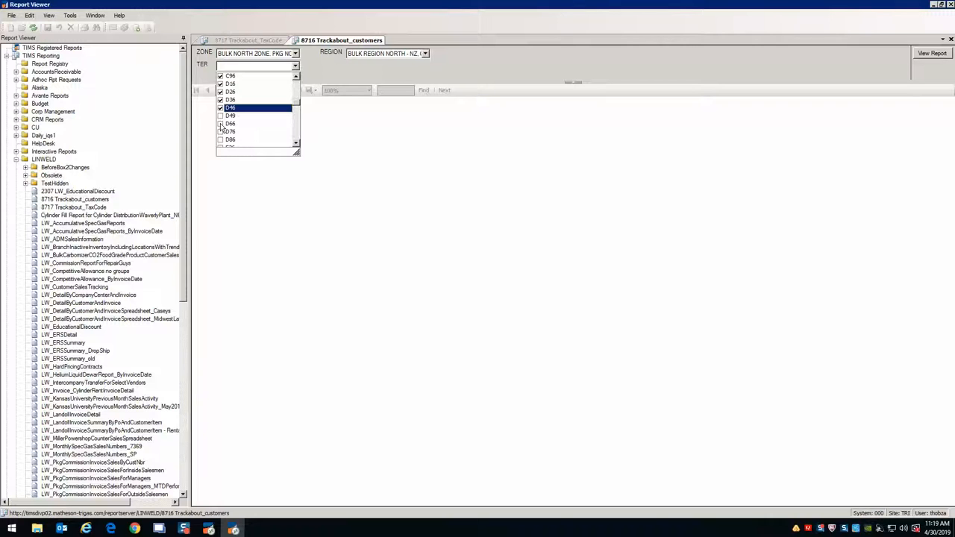
Add territories D66, D76 and D86 to the customers report's territory selection, leaving D49 unselected
left_click(221, 124)
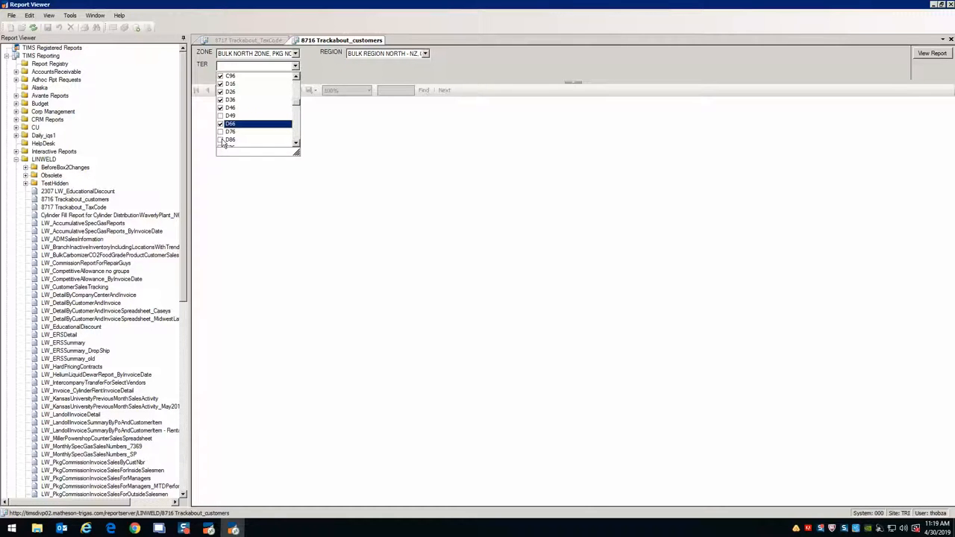
left_click(220, 132)
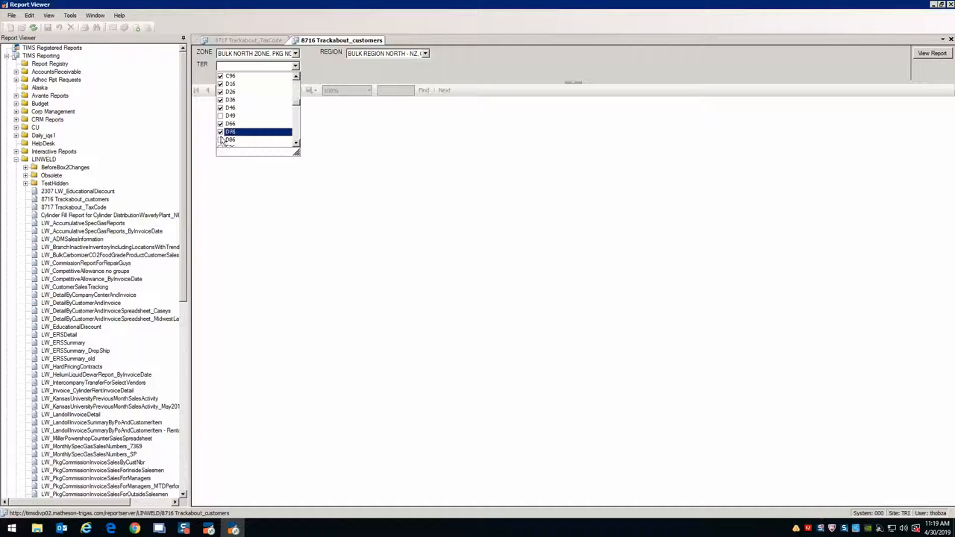
left_click(220, 140)
Add territories E26, E36, E46, E56, E66 and E76 to the customers report's territory selection
scroll(222, 142, "down", 2)
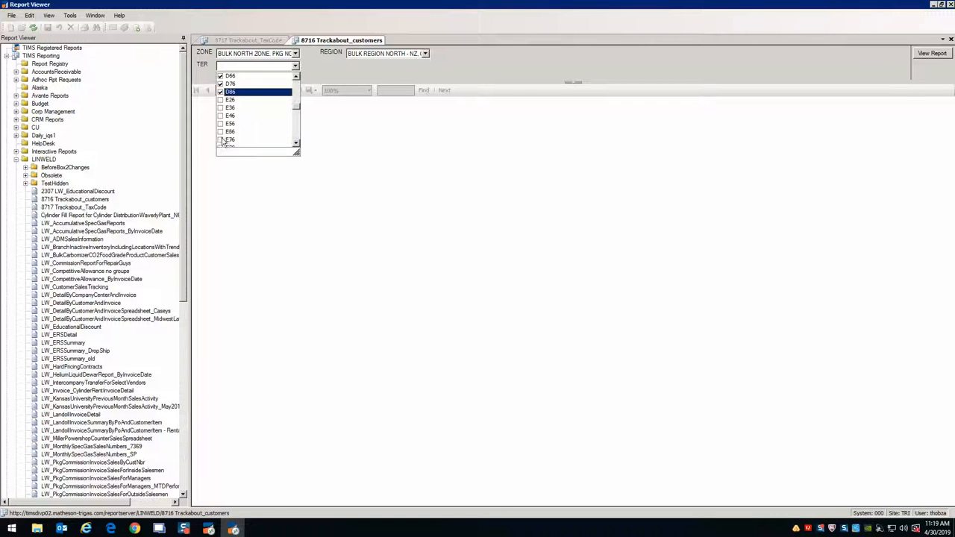
left_click(221, 101)
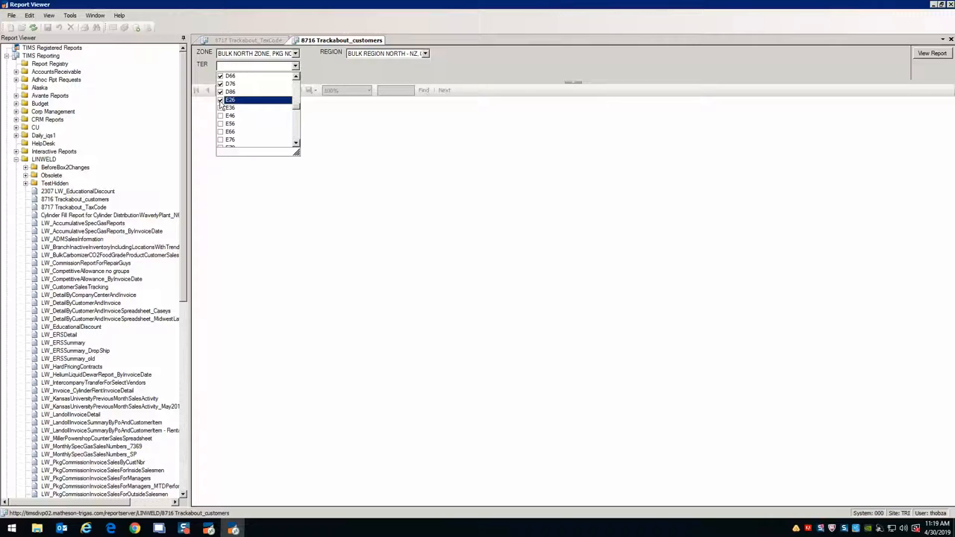
left_click(221, 108)
left_click(221, 115)
left_click(221, 124)
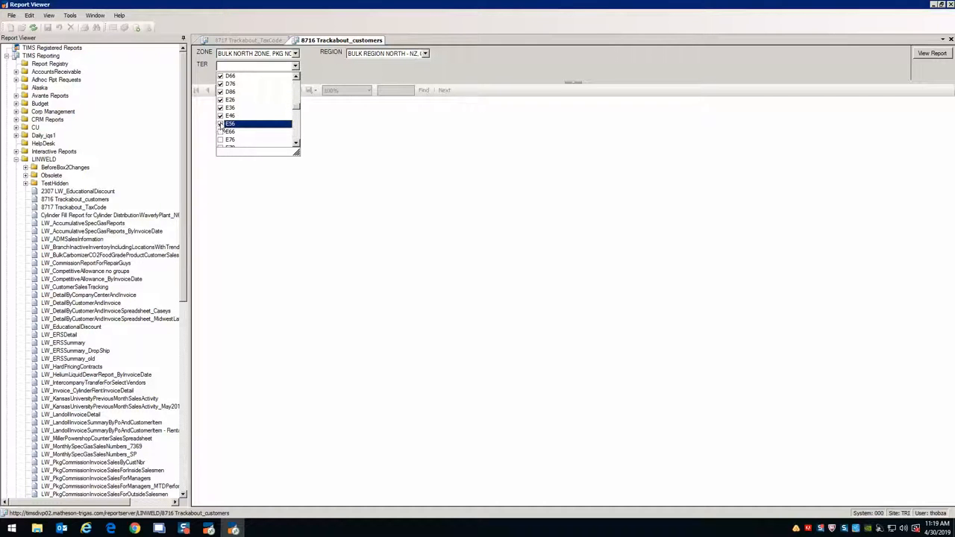
left_click(221, 131)
left_click(221, 139)
Add territories E86 and E96 to the customers report's territory selection, leaving E79 unselected
scroll(227, 134, "down", 1)
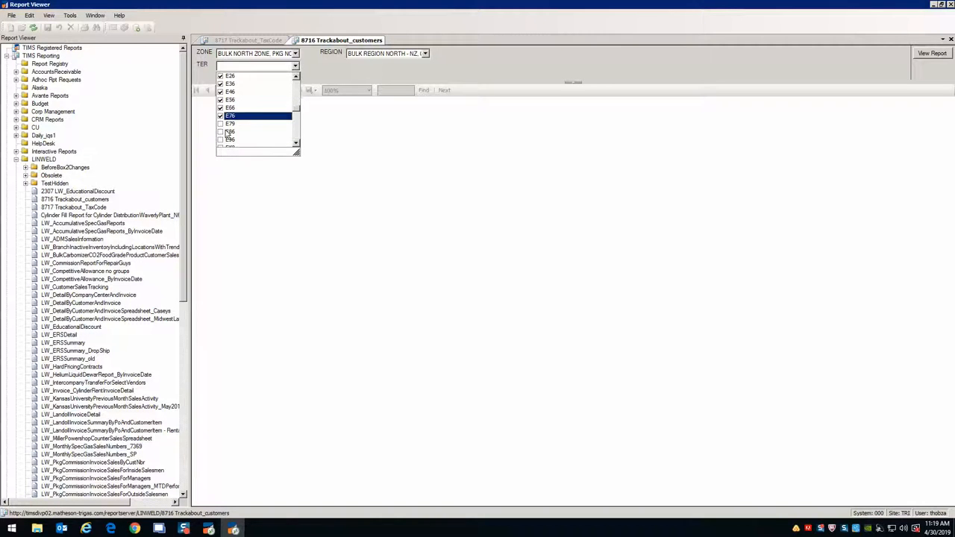
scroll(228, 134, "down", 1)
left_click(220, 100)
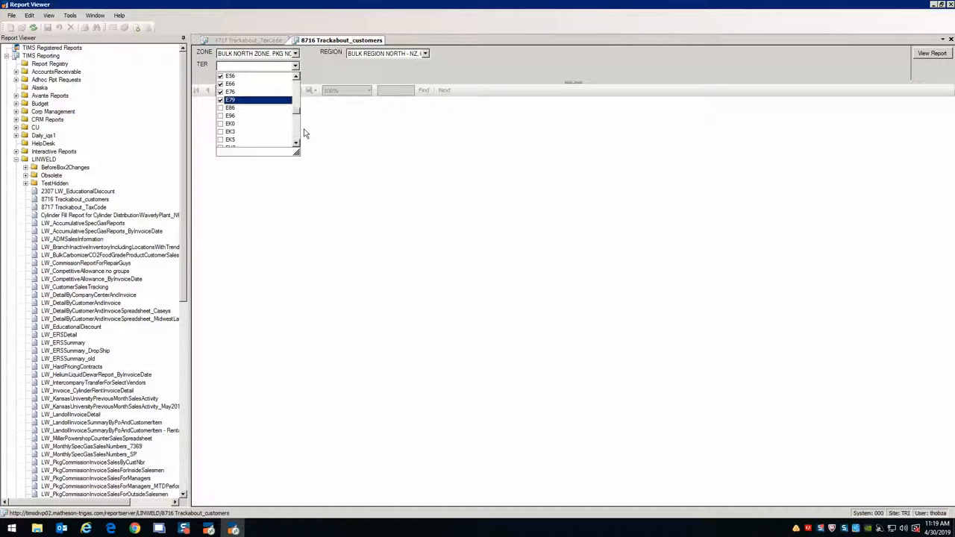
left_click(223, 111)
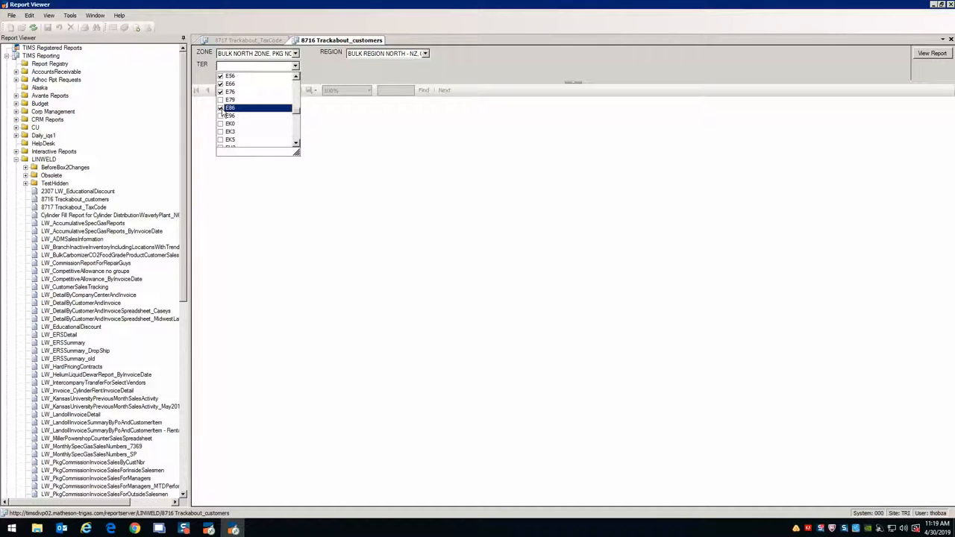
left_click(220, 116)
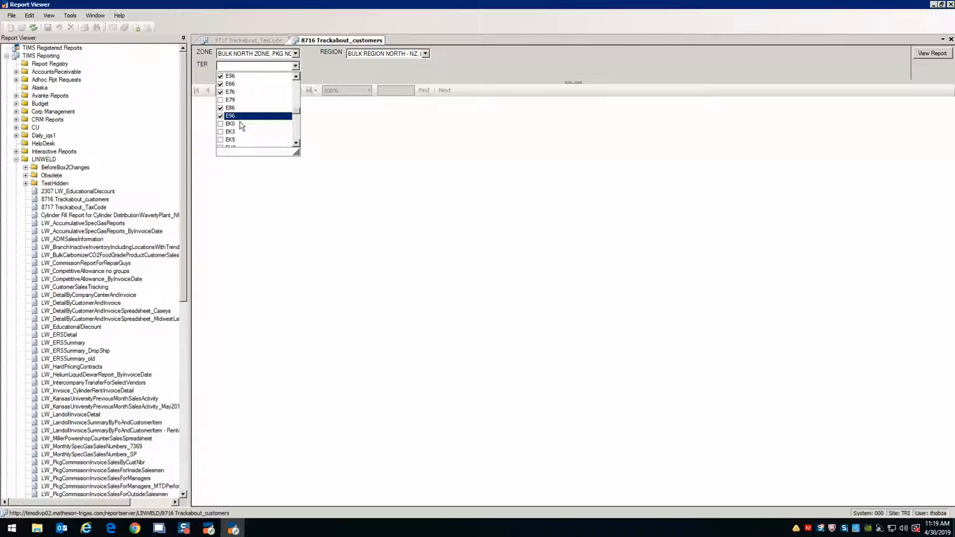
Add territories EU6, EV6 and EW6 to the customers report's territory selection
left_click(296, 143)
left_click(296, 144)
scroll(257, 112, "down", 2)
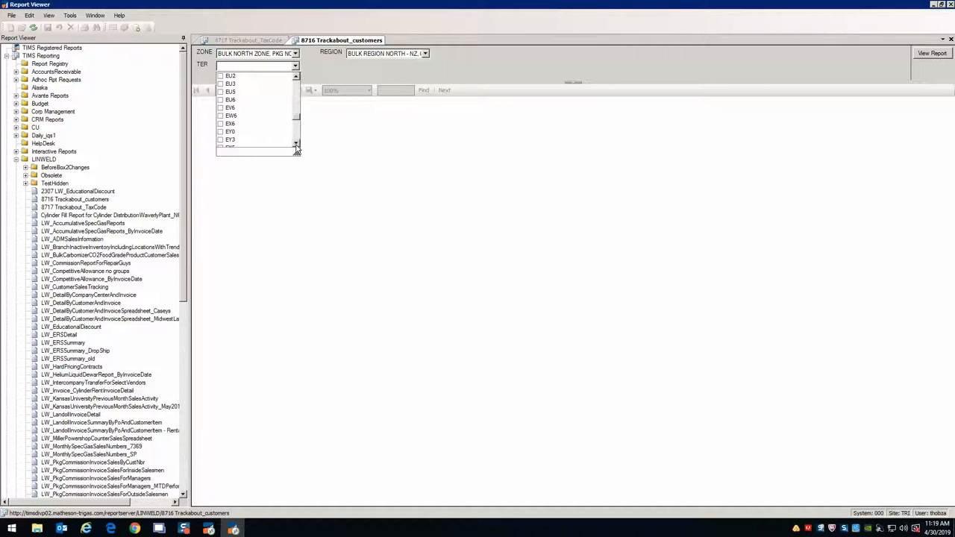
left_click(228, 99)
left_click(229, 108)
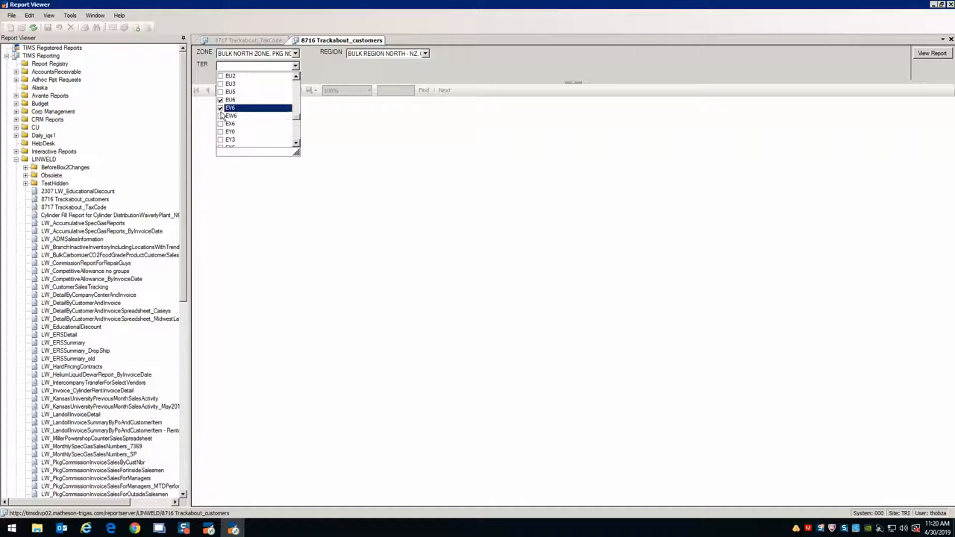
left_click(229, 115)
Add territories F16 and F26 to the customers report's territory selection, leaving F46 unselected
left_click(296, 144)
left_click(296, 143)
left_click(296, 143)
left_click(296, 145)
left_click(296, 145)
left_click(296, 145)
left_click(296, 145)
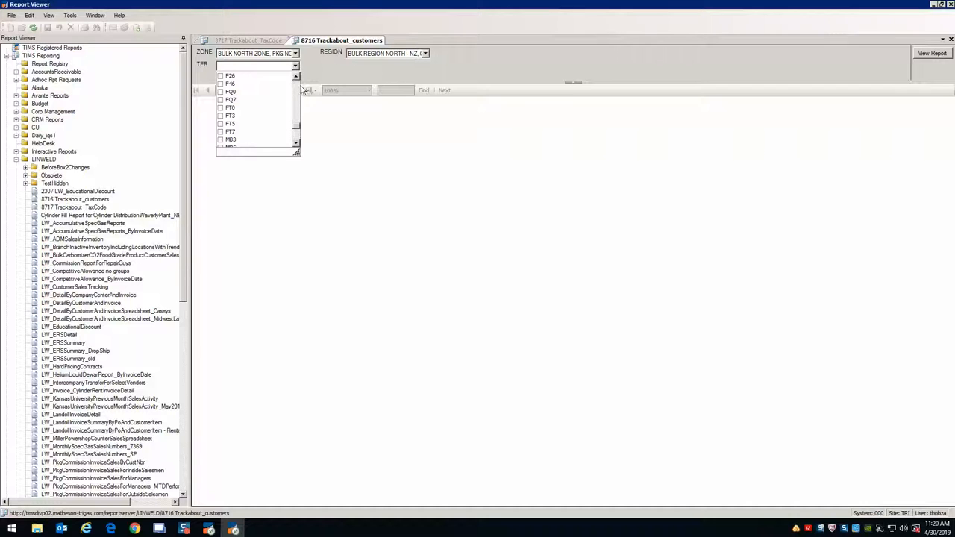
left_click(295, 76)
left_click(295, 76)
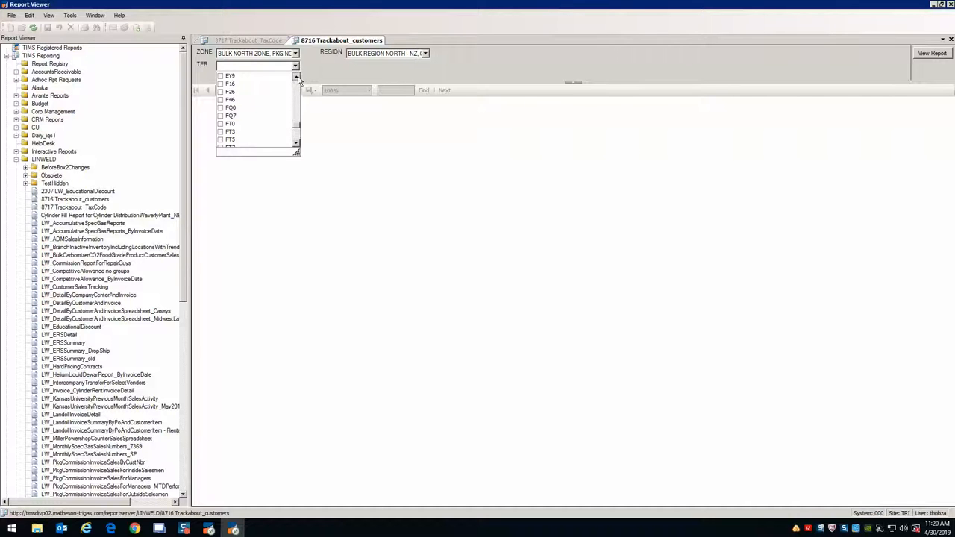
left_click(221, 85)
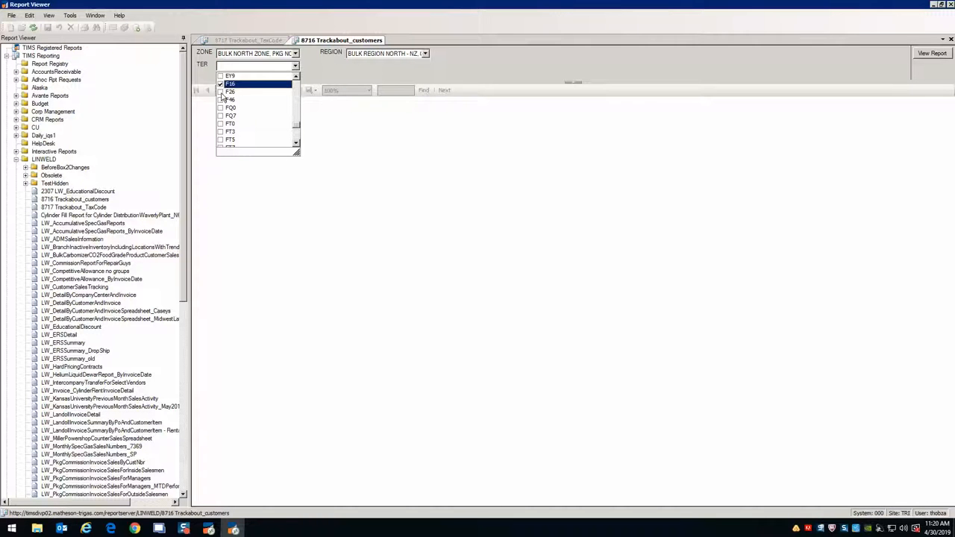
left_click(222, 94)
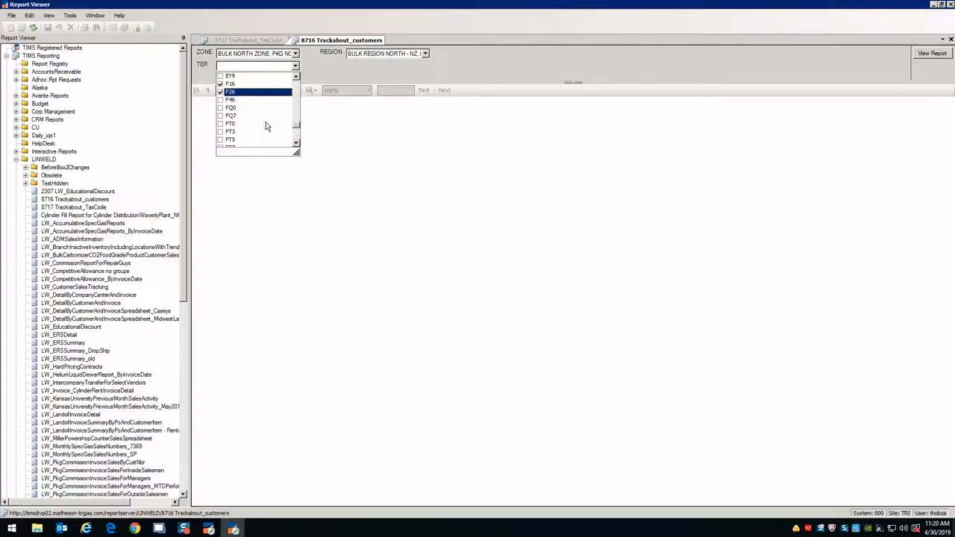
Add territories N61, N63 and N70 and apply the customers report's territory selection
left_click(296, 144)
left_click(296, 144)
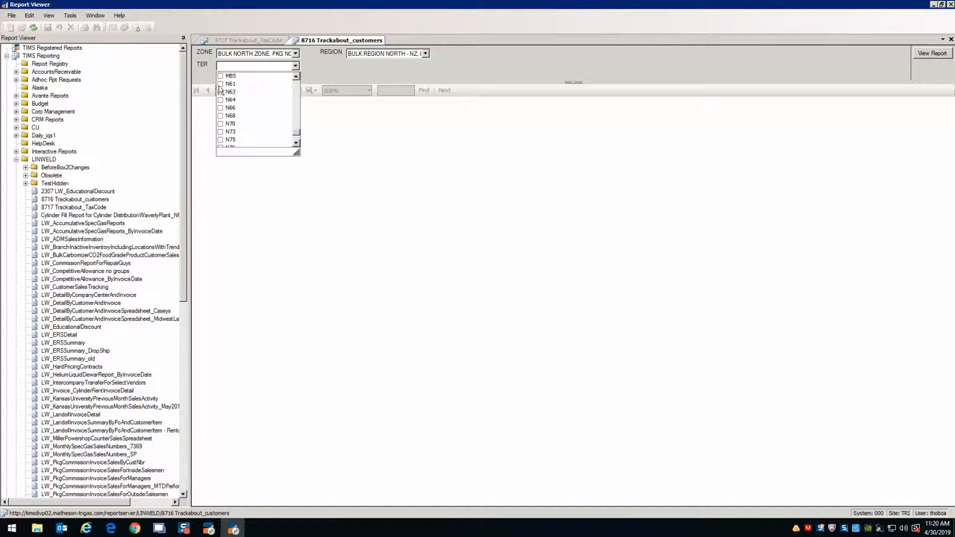
left_click(220, 85)
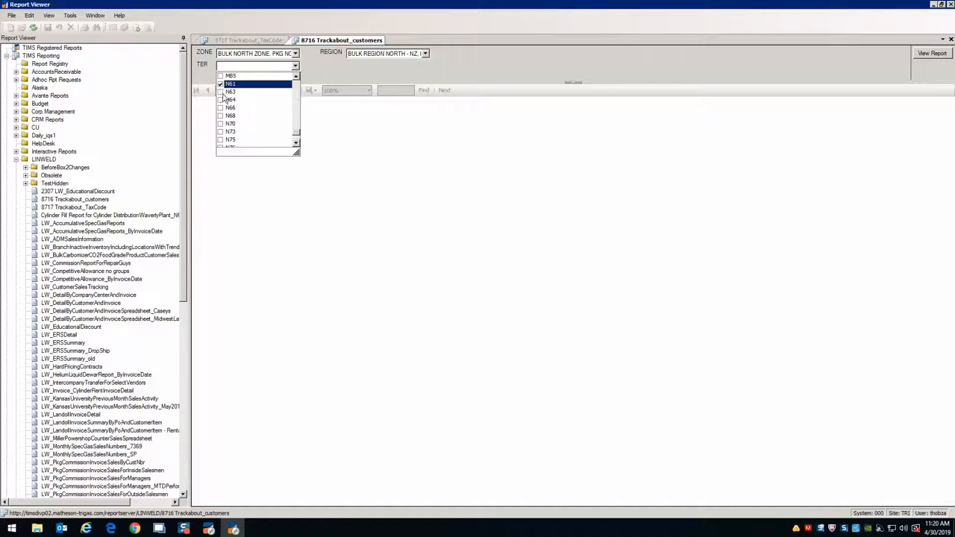
left_click(220, 92)
left_click(220, 124)
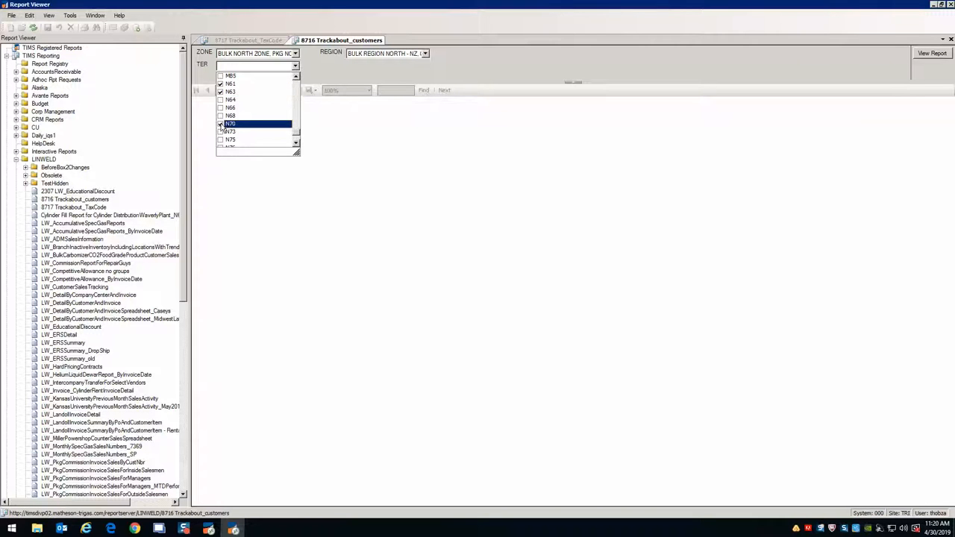
left_click(407, 186)
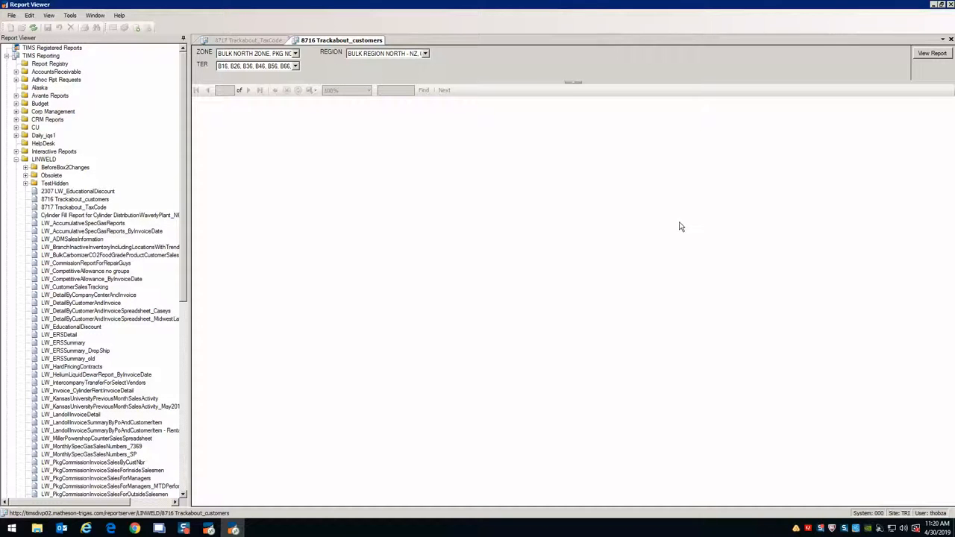
Run the customers report and export it to the H: drive as the comma-delimited CSV file 8716 Trackabout_customers
left_click(941, 55)
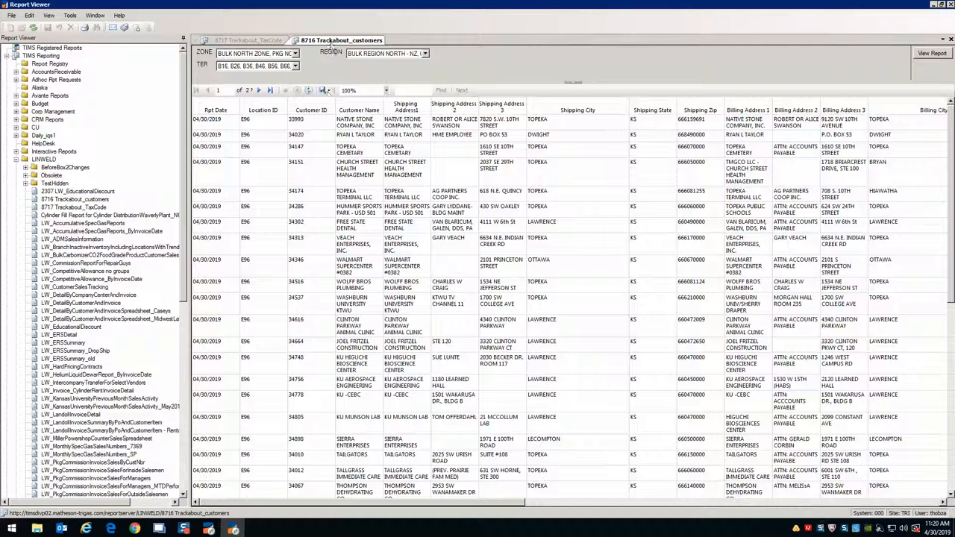
left_click(327, 91)
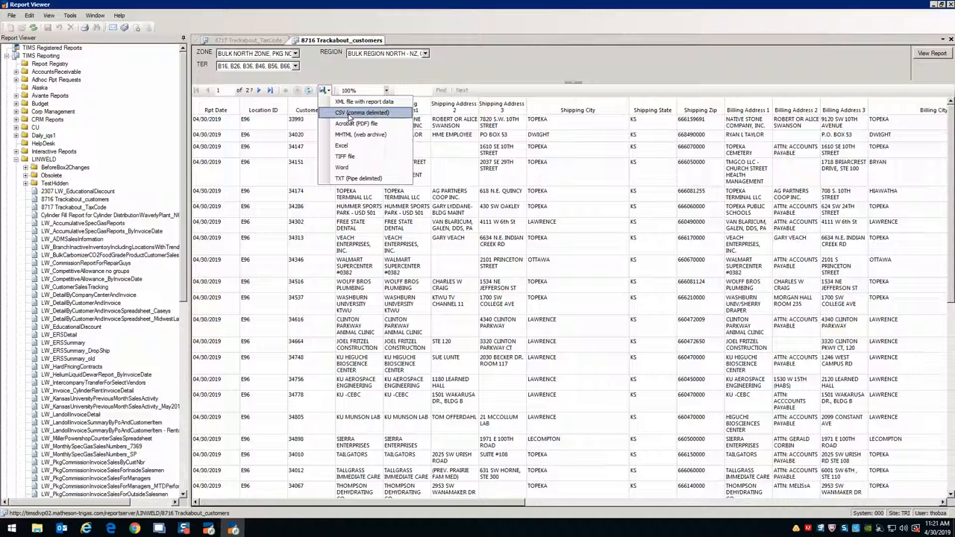
left_click(348, 112)
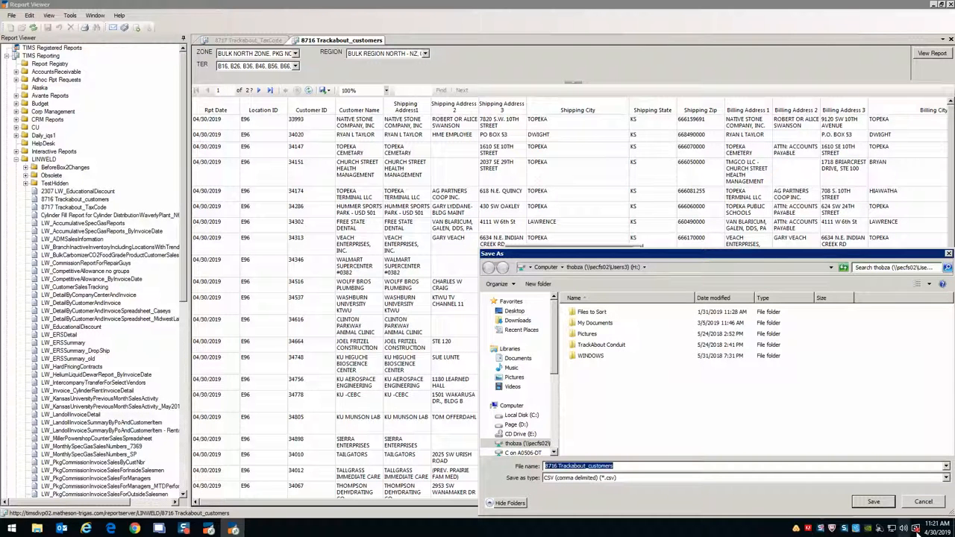
left_click(873, 502)
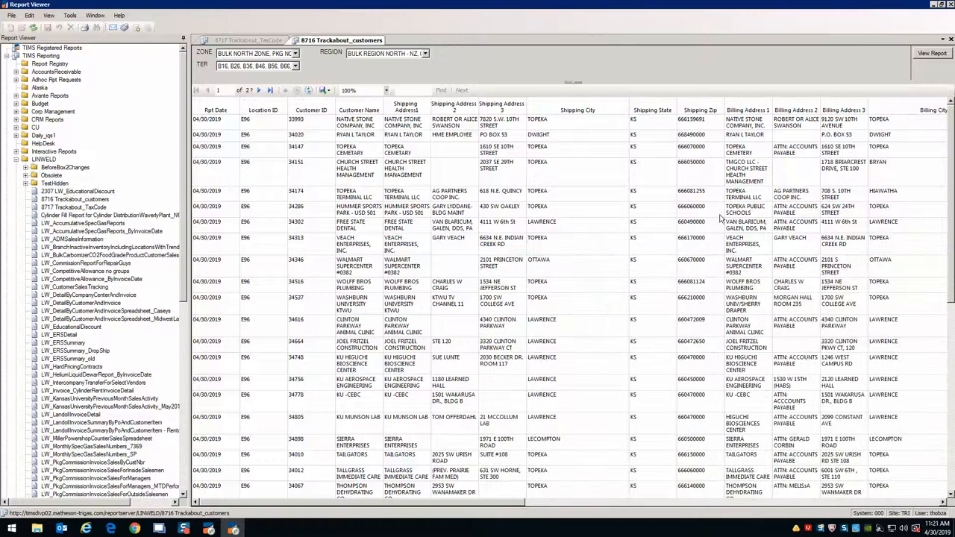
Close both Trackabout reports and Report Viewer, and minimize the main TIMS window
left_click(950, 39)
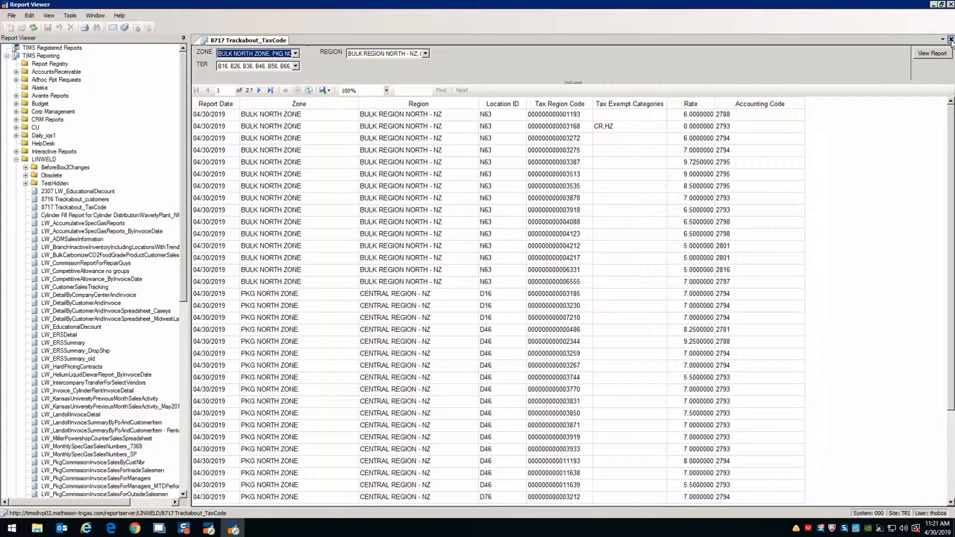
left_click(950, 39)
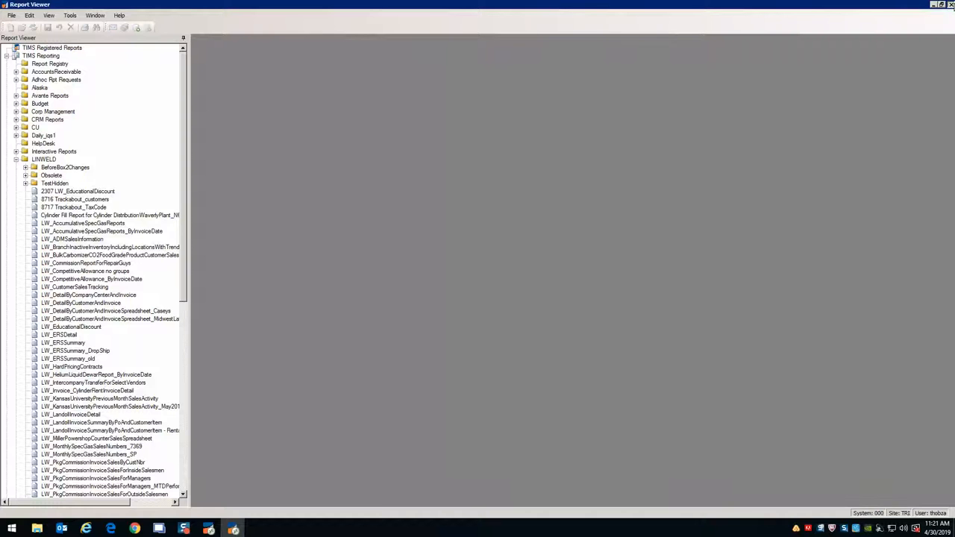
left_click(951, 5)
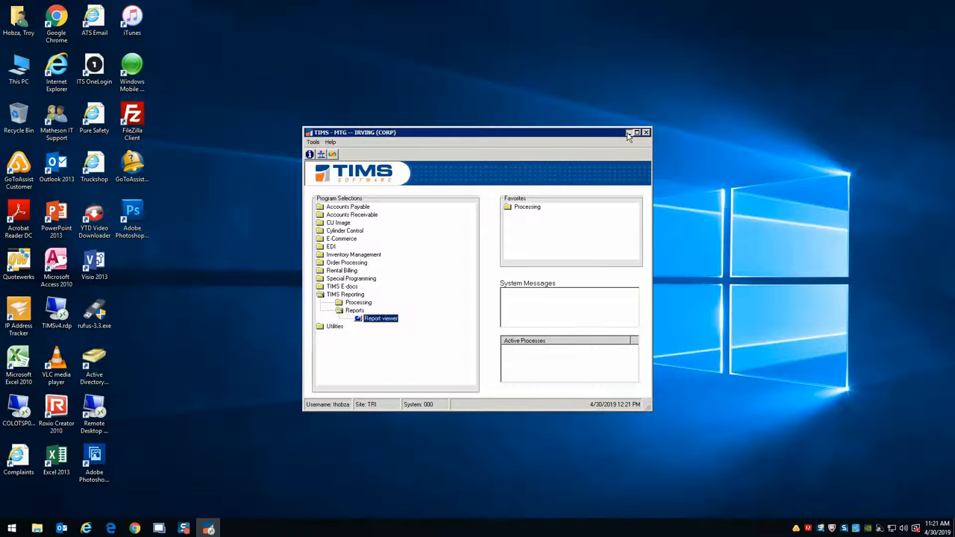
left_click(628, 133)
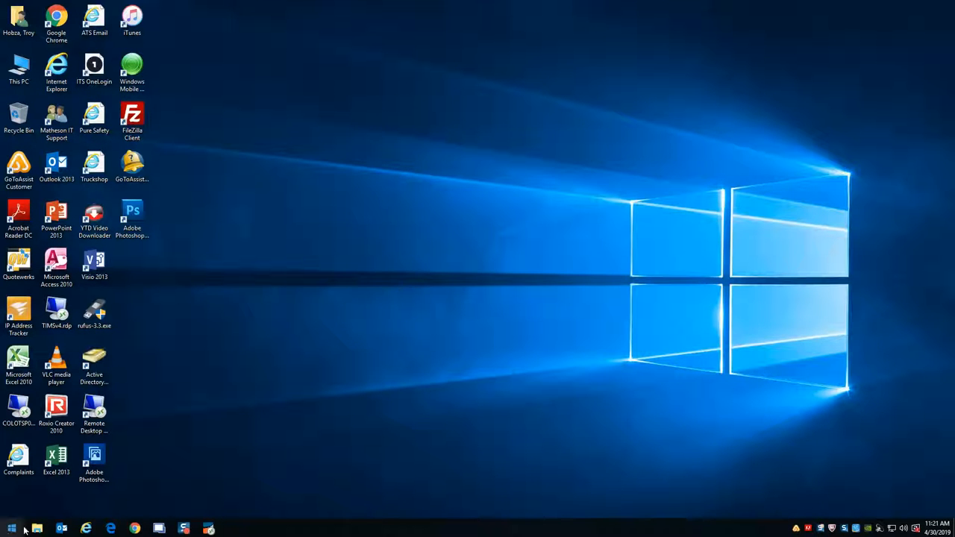
Open the H: network drive in File Explorer and copy 8717 Trackabout_TaxCode.xls and 8716 Trackabout_customers.csv to the desktop
double_click(20, 69)
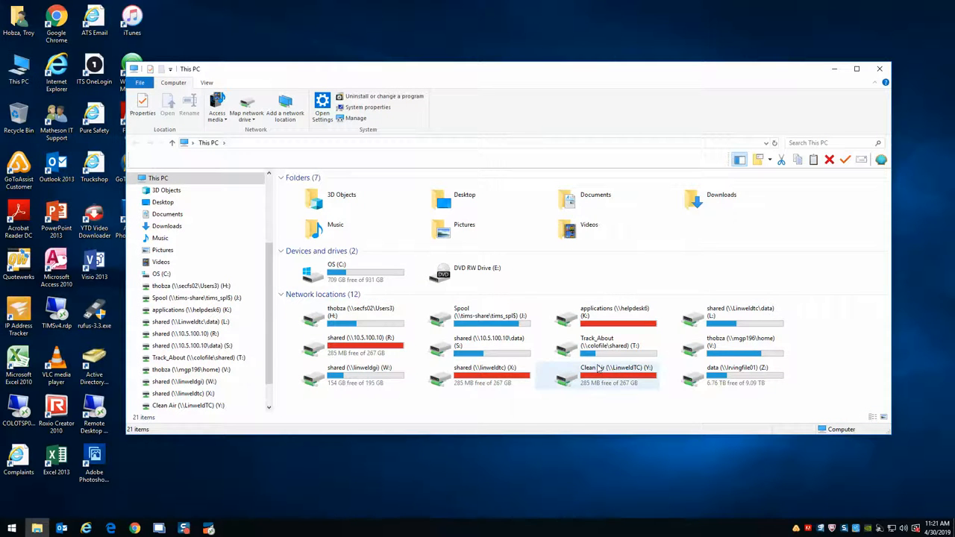
double_click(365, 316)
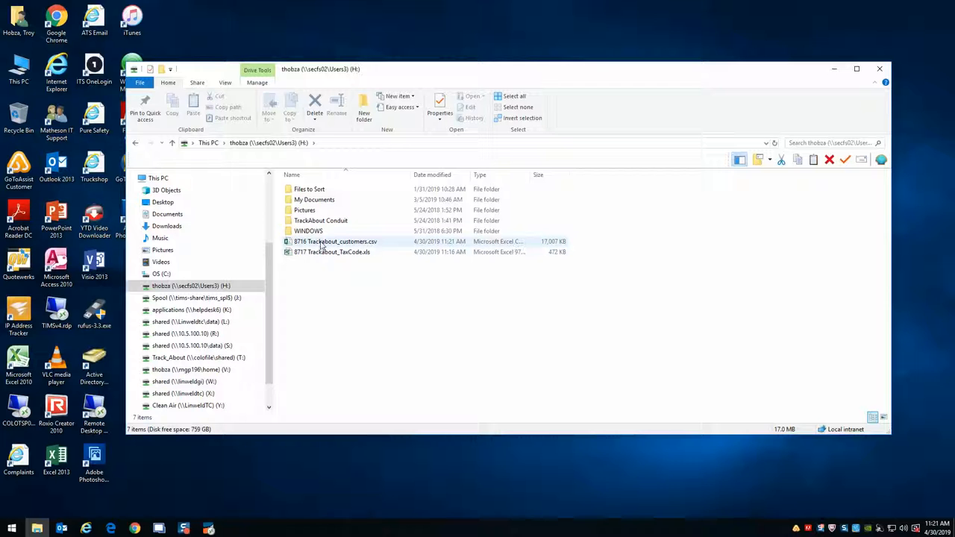
left_click_drag(310, 252, 781, 59)
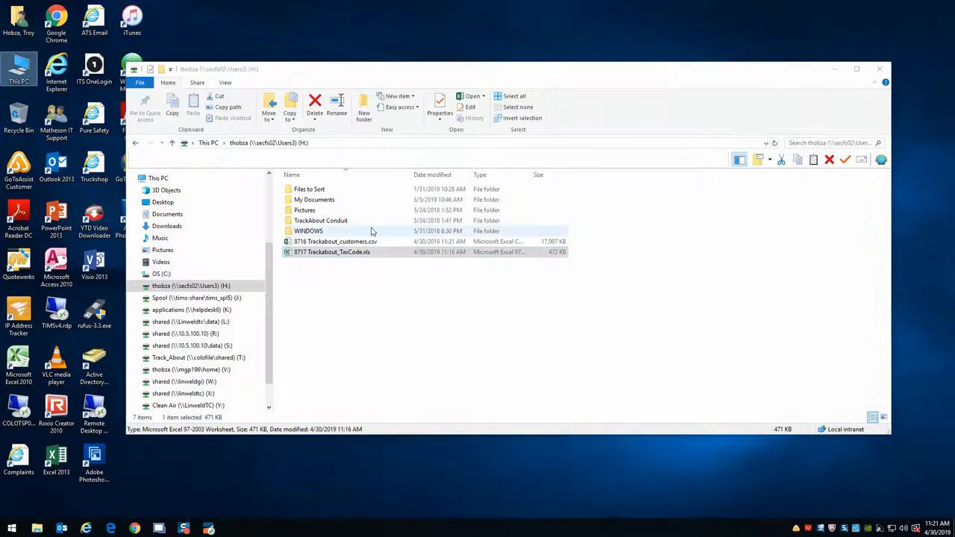
left_click_drag(328, 243, 834, 48)
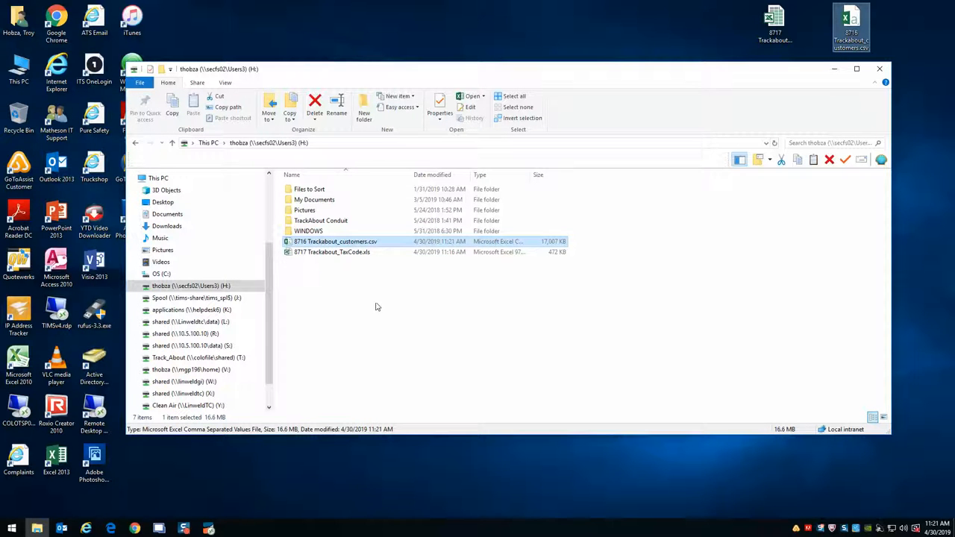
Permanently delete 8717 Trackabout_TaxCode.xls and 8716 Trackabout_customers.csv from the H: drive, and close File Explorer
right_click(338, 253)
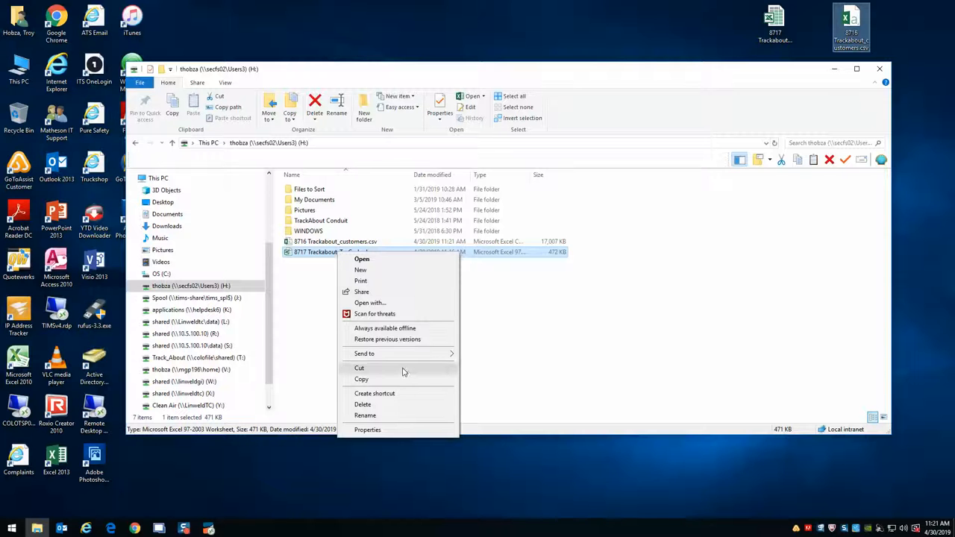
left_click(364, 405)
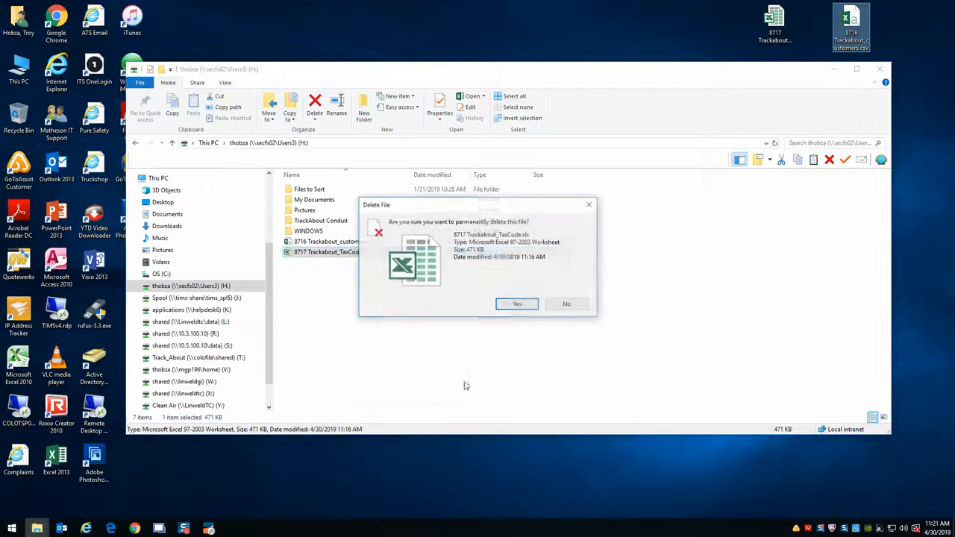
left_click(514, 305)
right_click(313, 242)
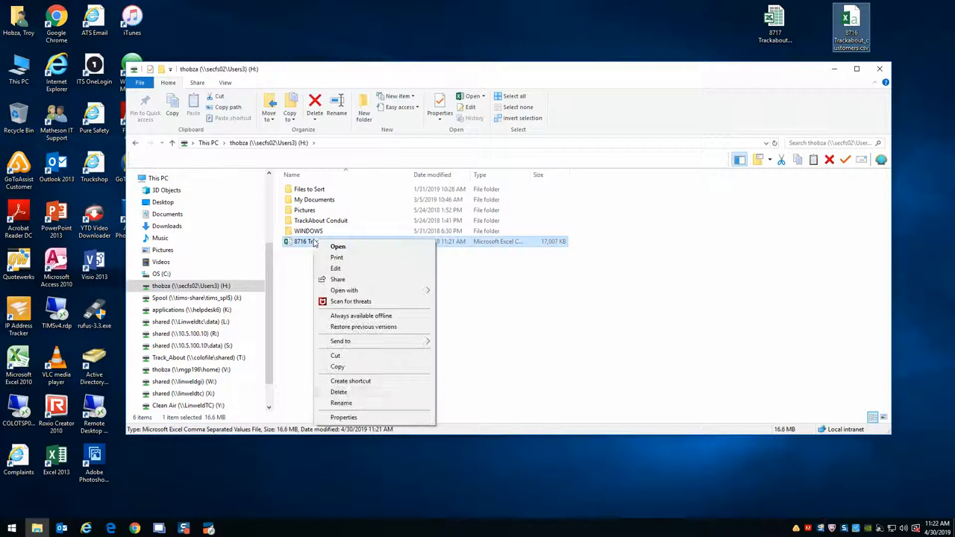
left_click(339, 393)
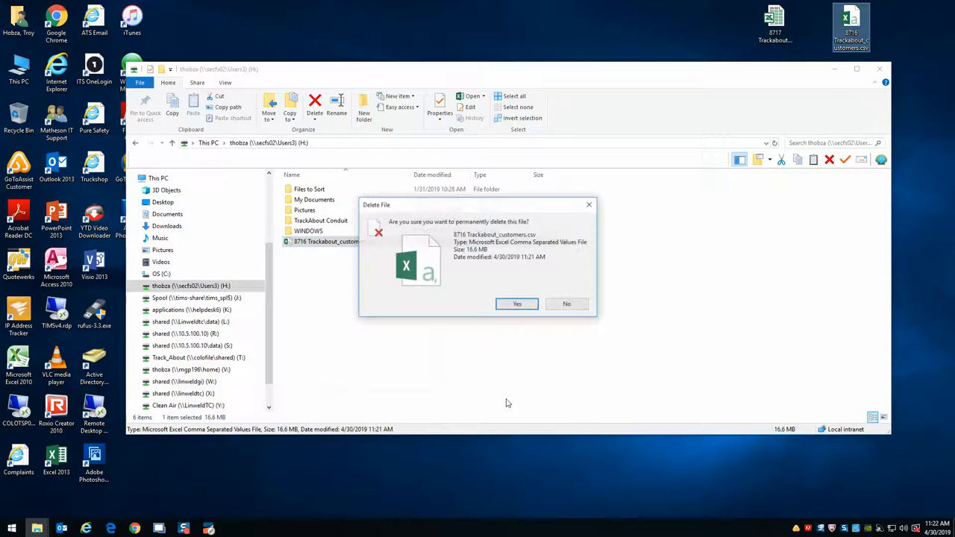
left_click(519, 305)
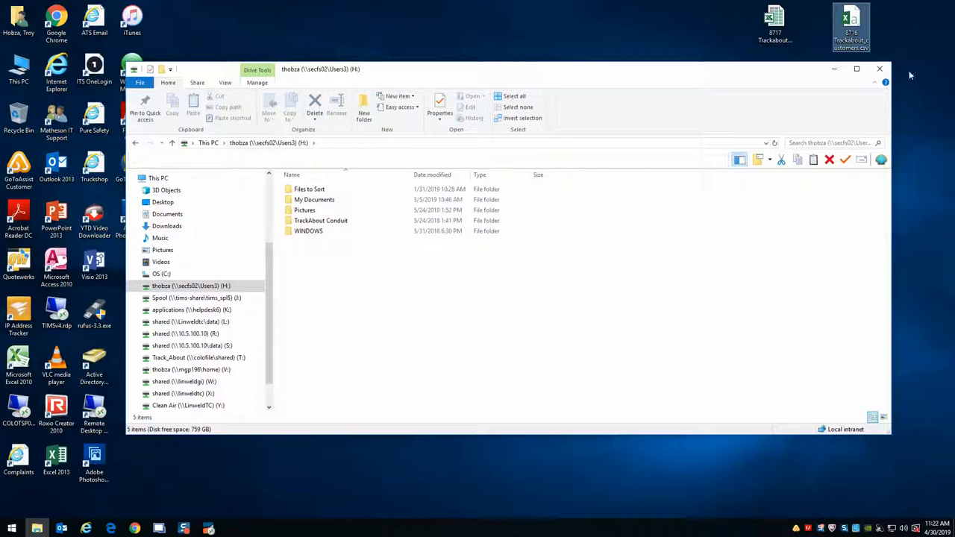
left_click(880, 68)
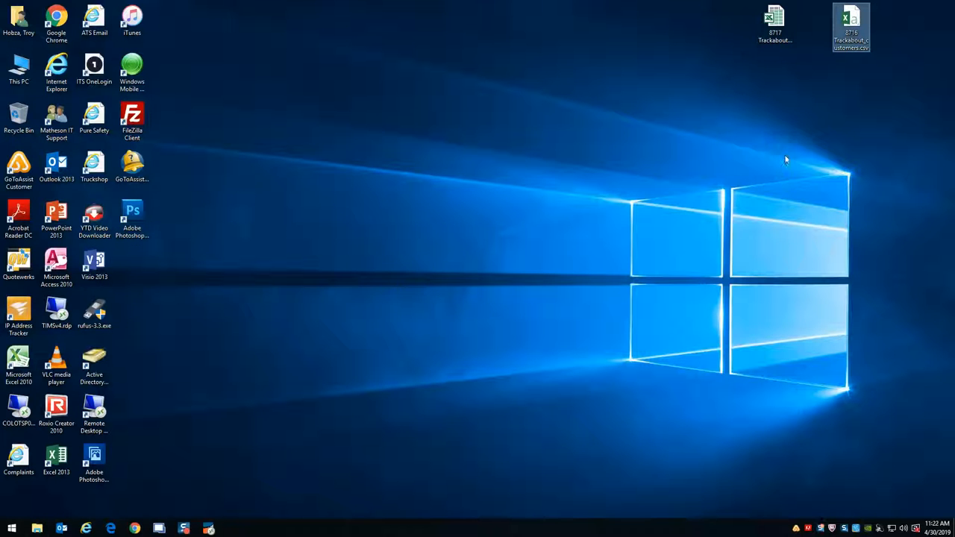
Open 8717 Trackabout_TaxCode.xls from the desktop in Excel and delete the Report Date, Zone, Region and Location ID columns
left_click(781, 28)
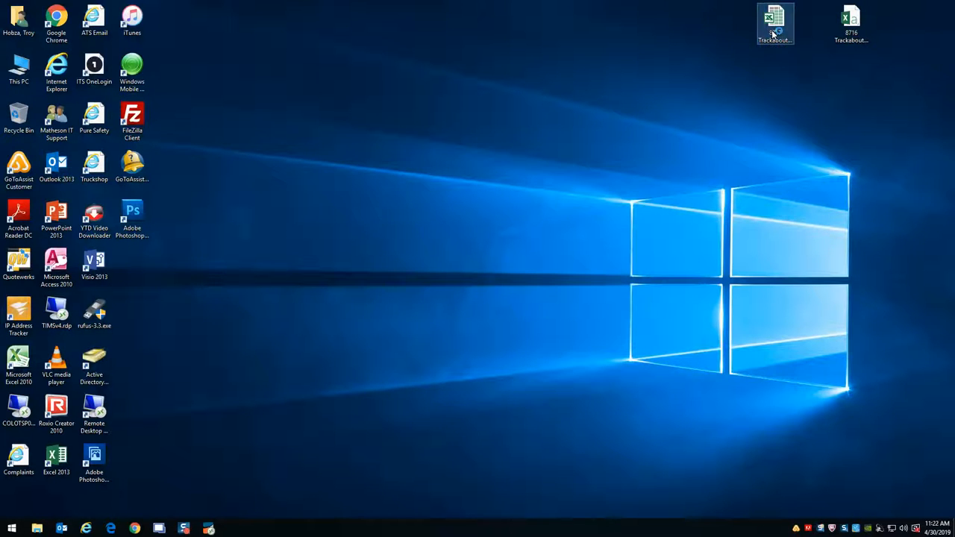
double_click(773, 34)
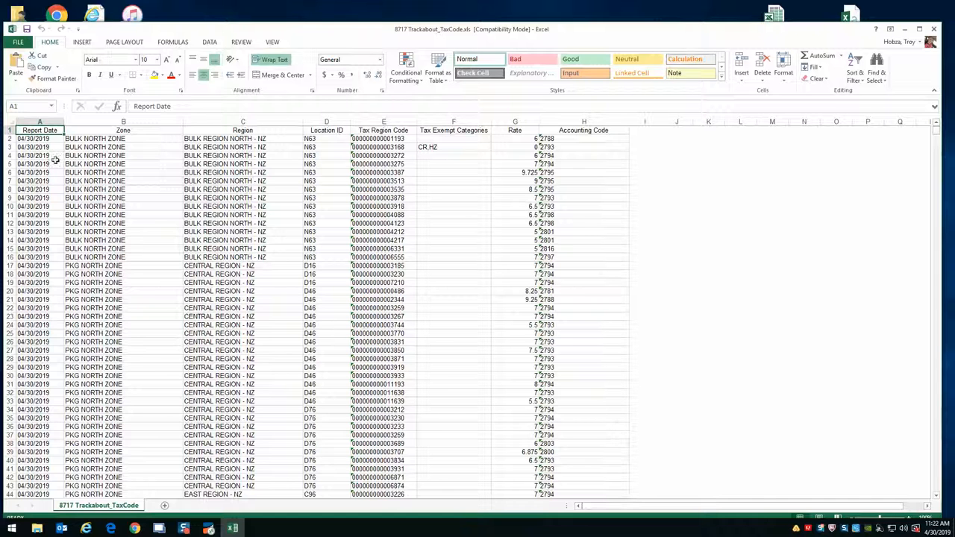
left_click_drag(39, 123, 326, 129)
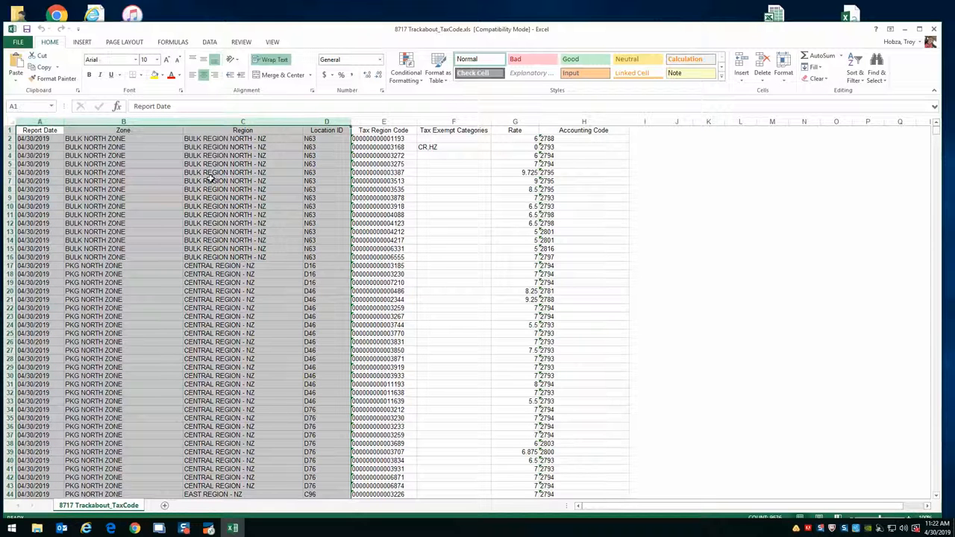
right_click(138, 185)
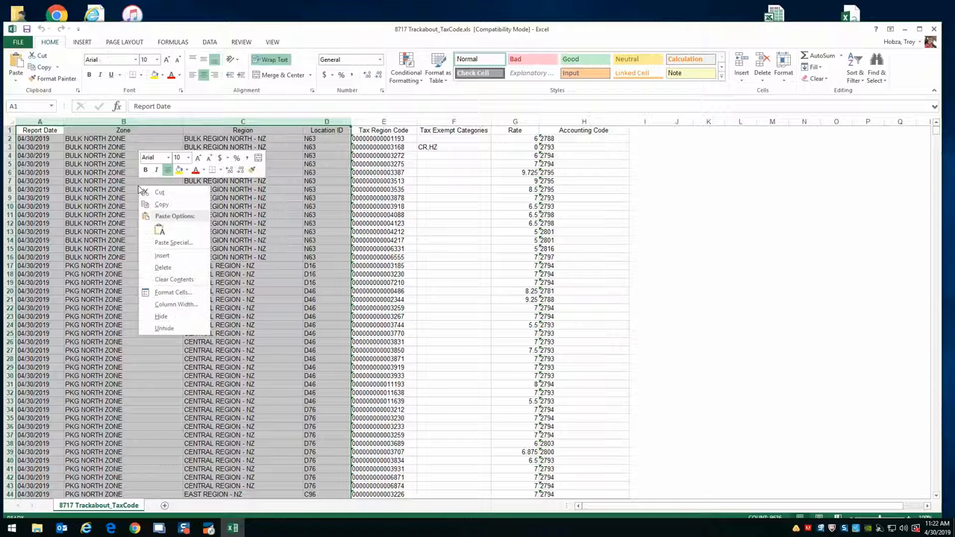
left_click(156, 268)
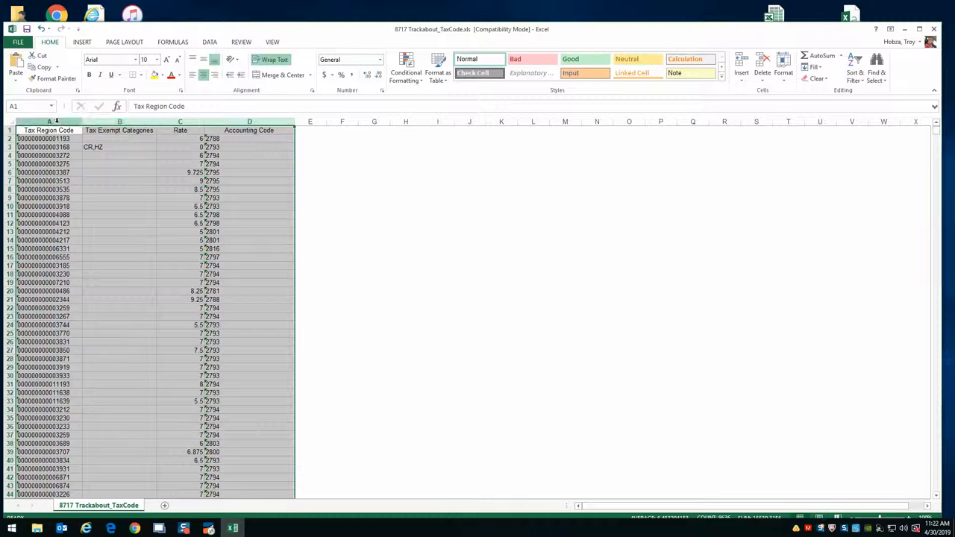
Delete the header row from the tax code sheet
left_click(6, 130)
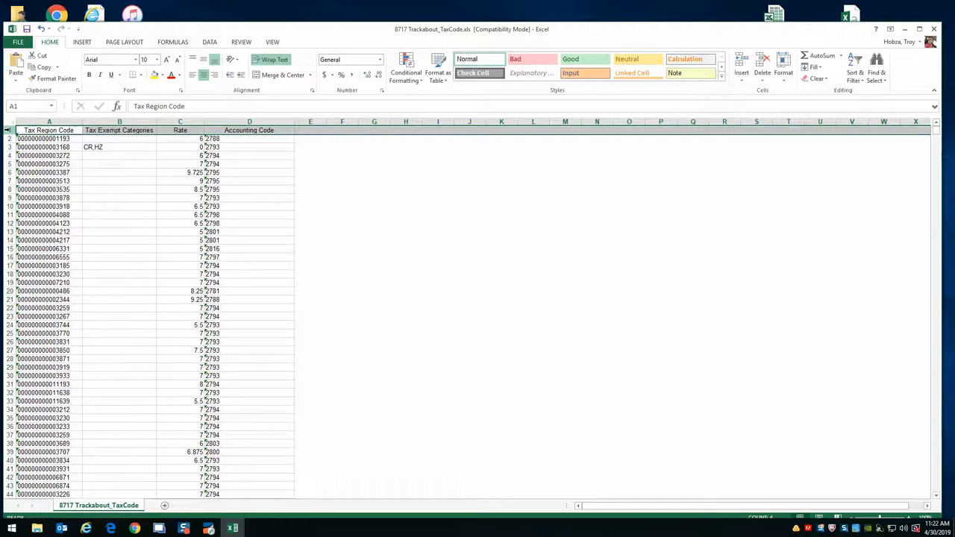
right_click(6, 130)
left_click(35, 212)
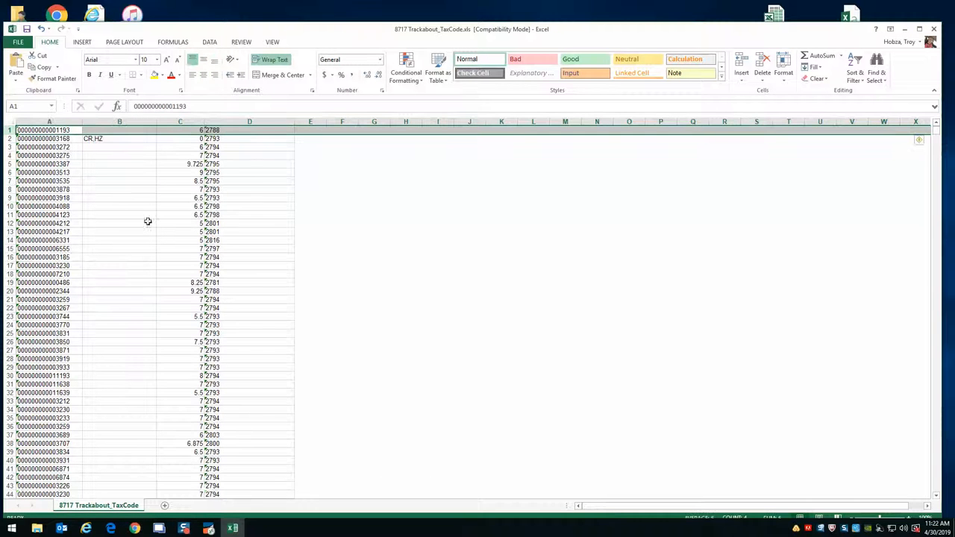
Format the tax rates in column C to show three decimal places
left_click(181, 122)
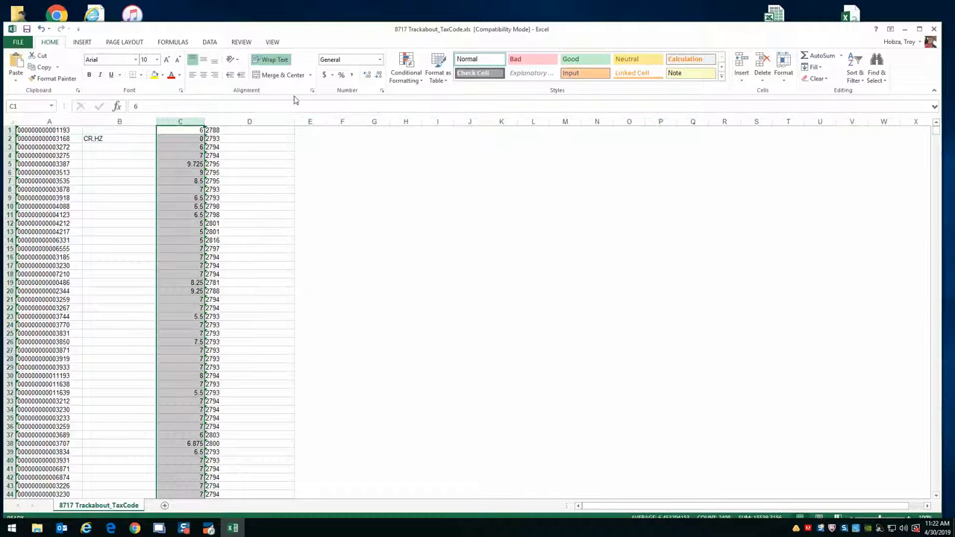
left_click(364, 77)
left_click(365, 77)
left_click(363, 79)
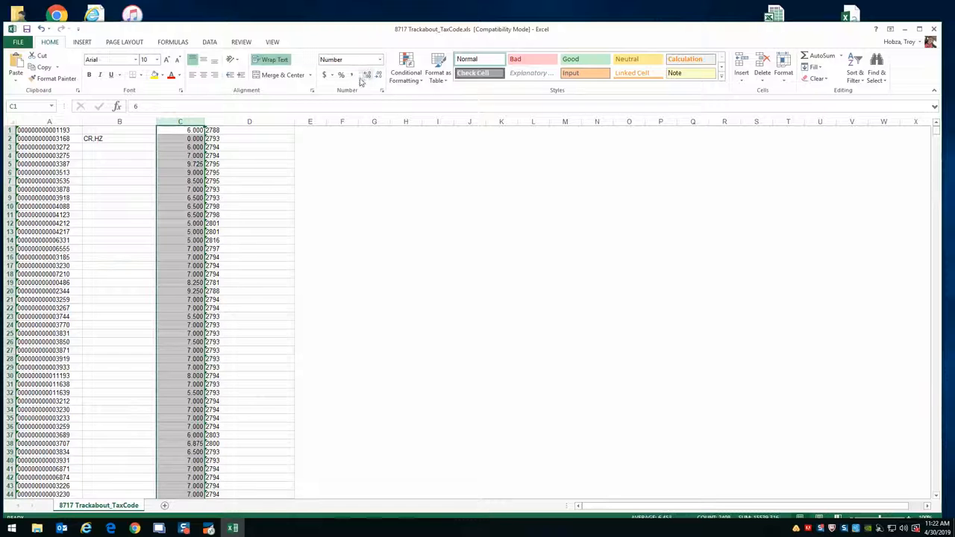
Autofit the widths of columns A through D to their contents and select cell A1
double_click(84, 121)
double_click(146, 122)
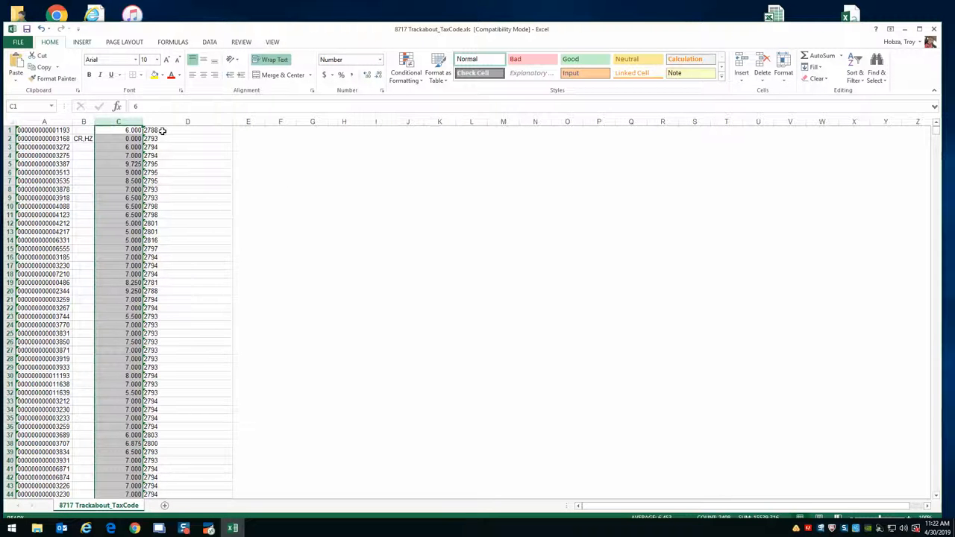
double_click(143, 122)
double_click(208, 121)
left_click(42, 129)
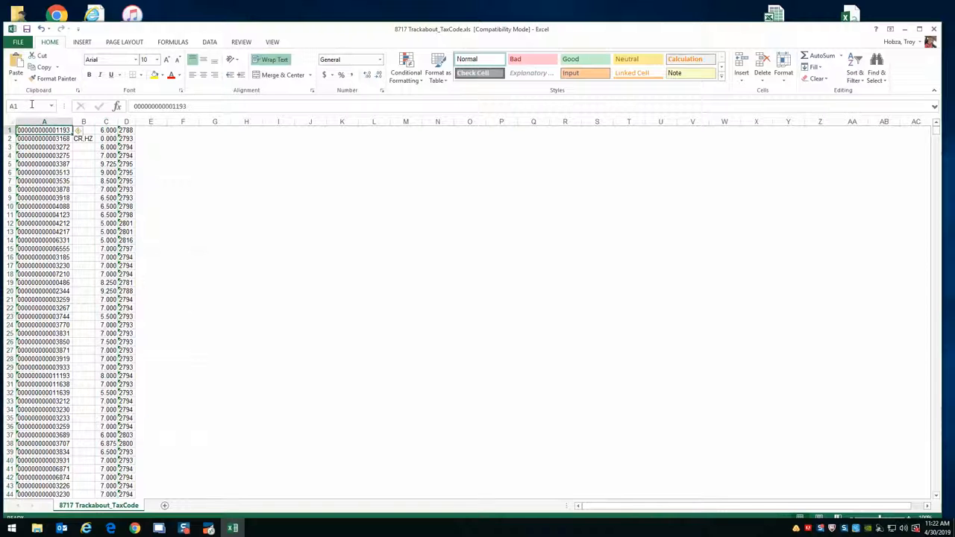
Save the tax code sheet to the Desktop as the Text (Tab delimited) file 8717 Trackabout_TaxCode.txt, keeping that format
left_click(18, 42)
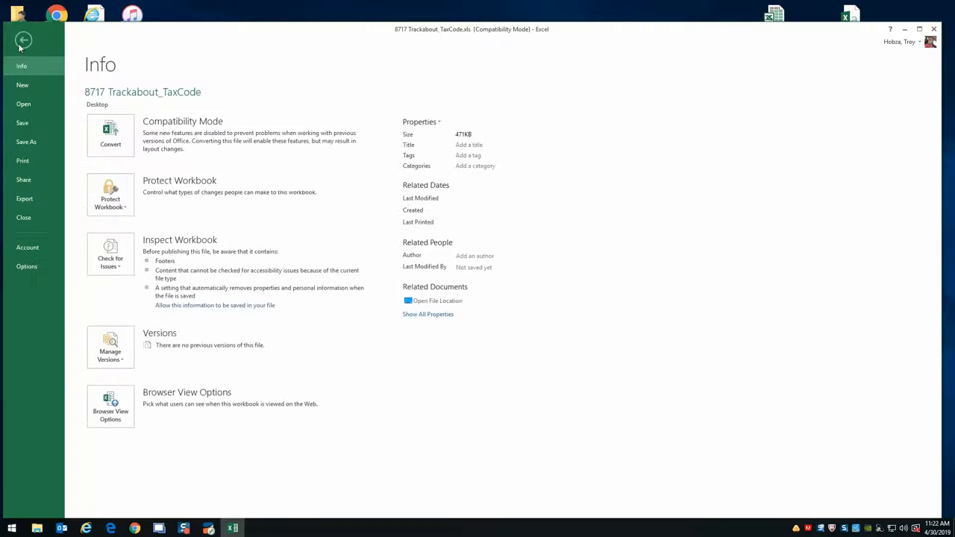
left_click(19, 142)
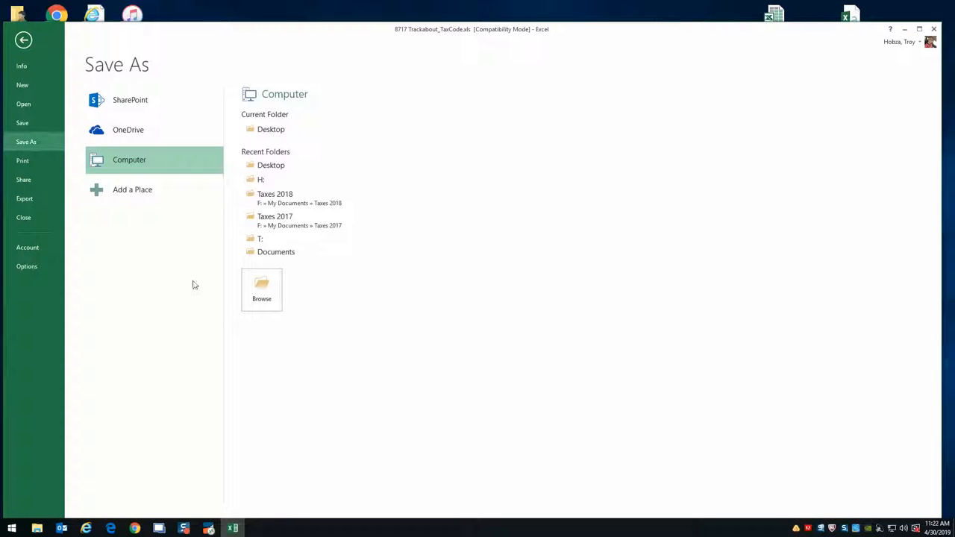
left_click(276, 132)
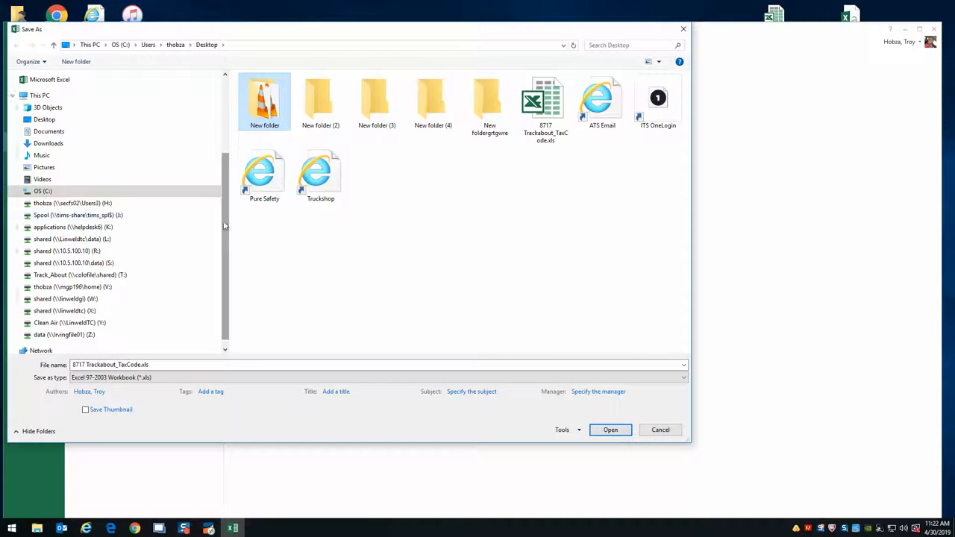
scroll(144, 101, "up", 3)
left_click(49, 95)
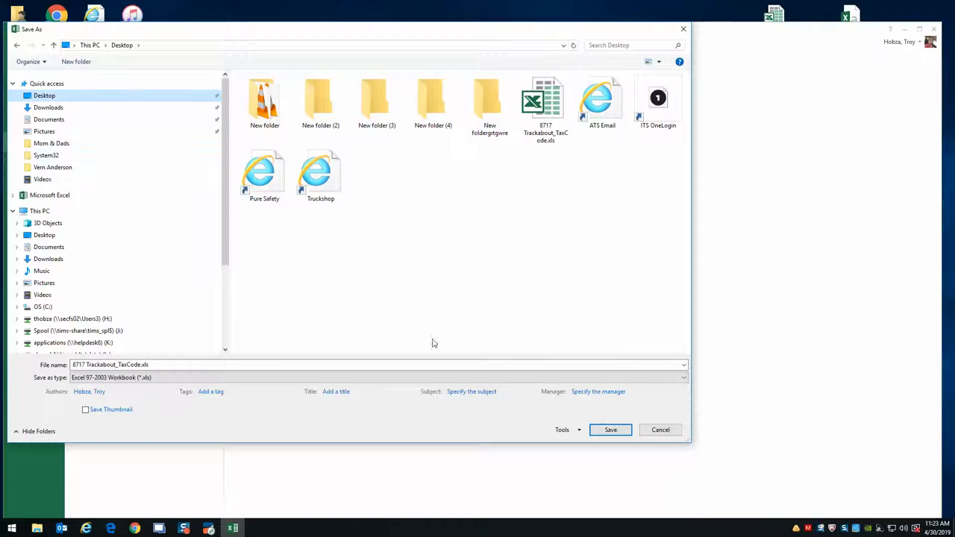
left_click(166, 365)
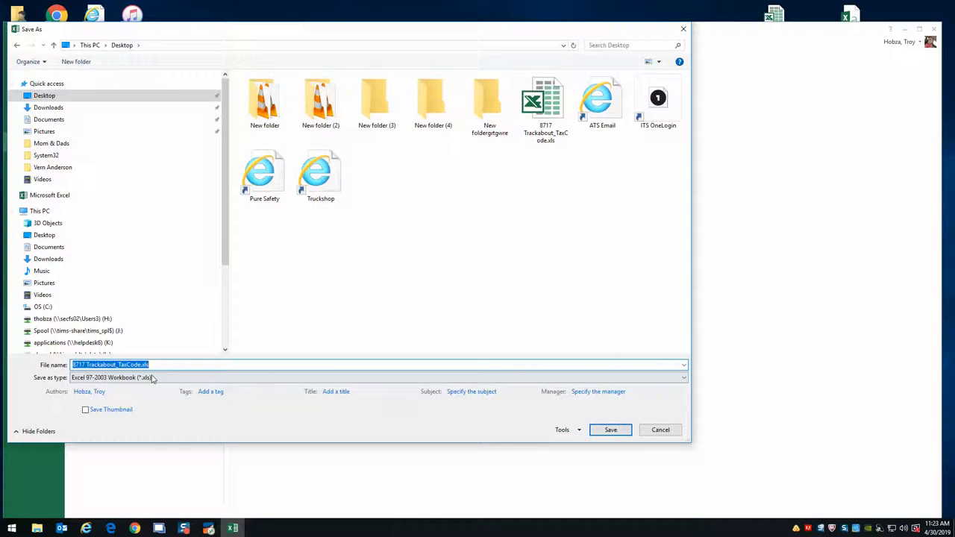
left_click(159, 378)
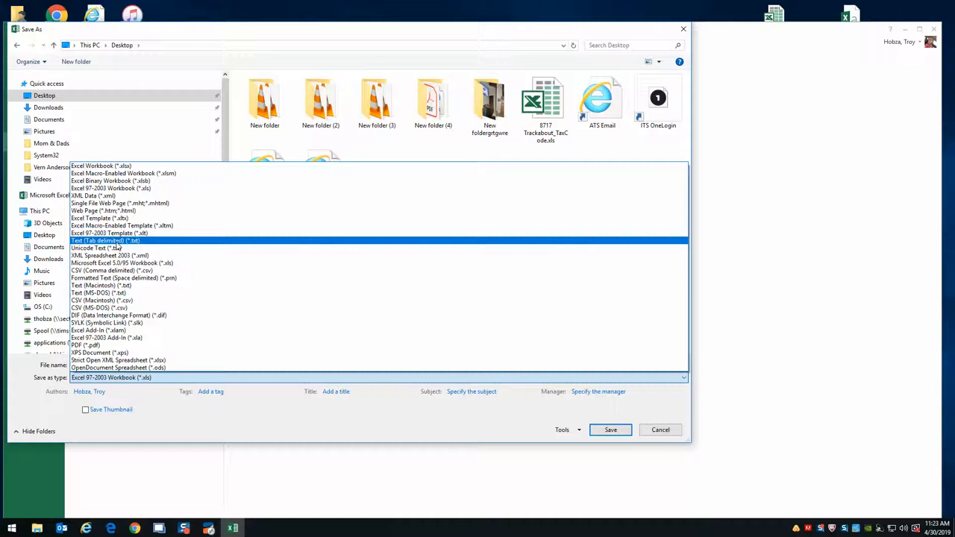
left_click(115, 241)
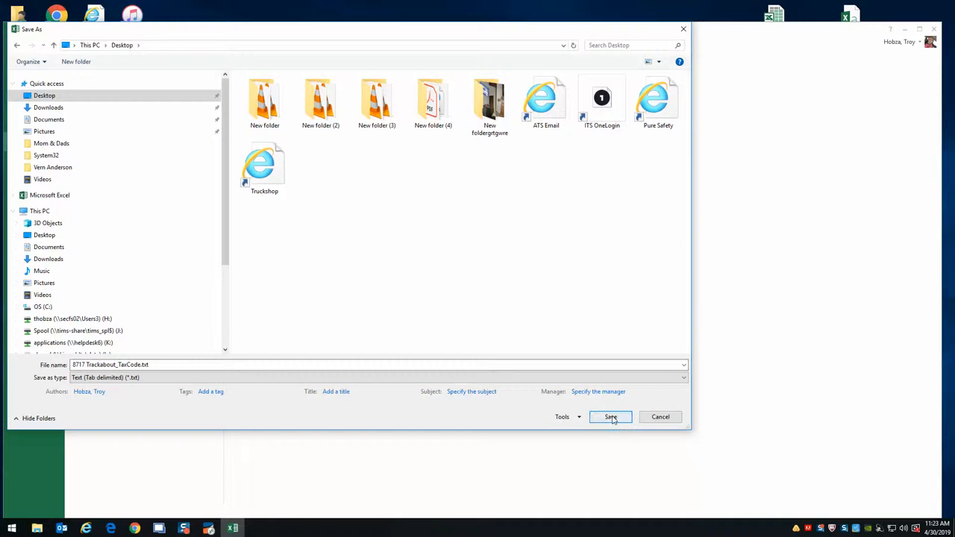
left_click(612, 416)
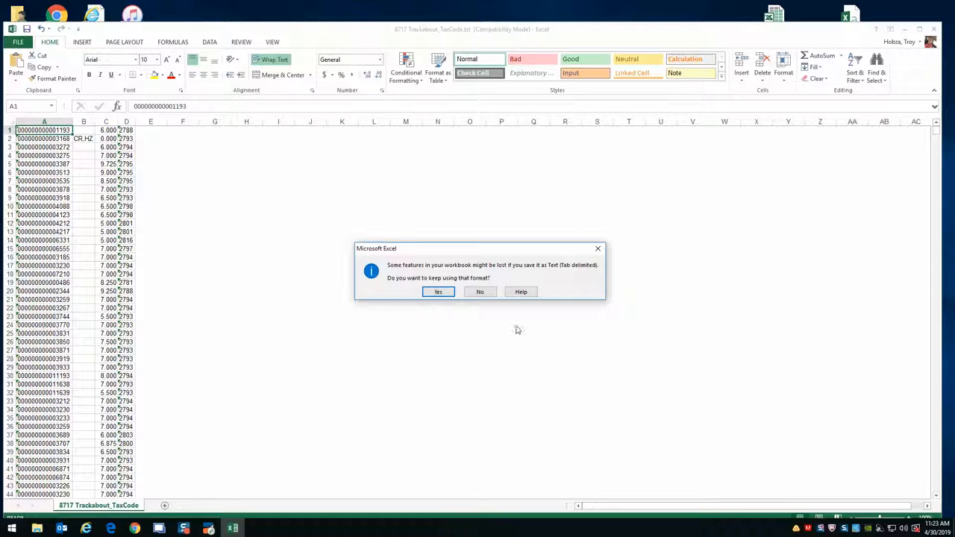
left_click(436, 292)
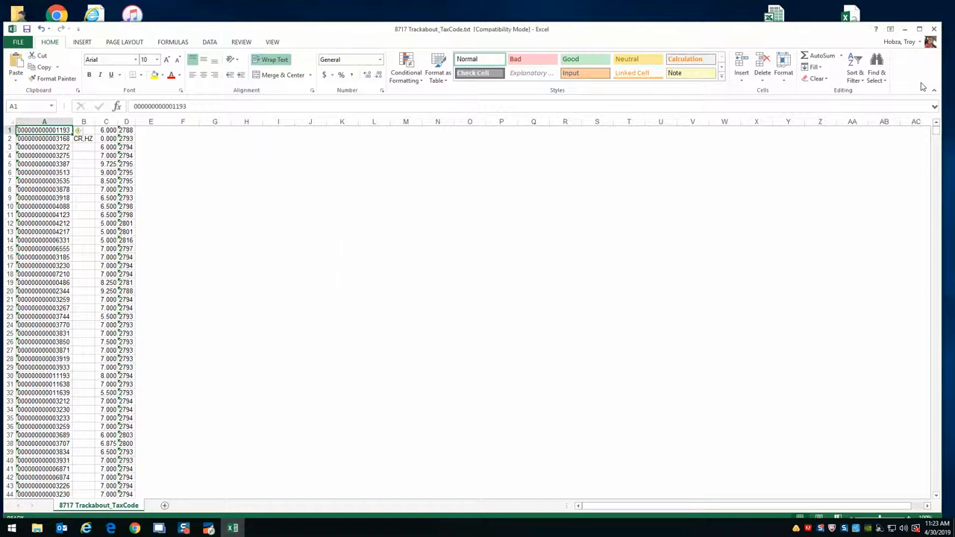
Close the tax code workbook without saving again and move 8717 Trackabout_TaxCode.txt near the other exported files on the desktop
left_click(933, 30)
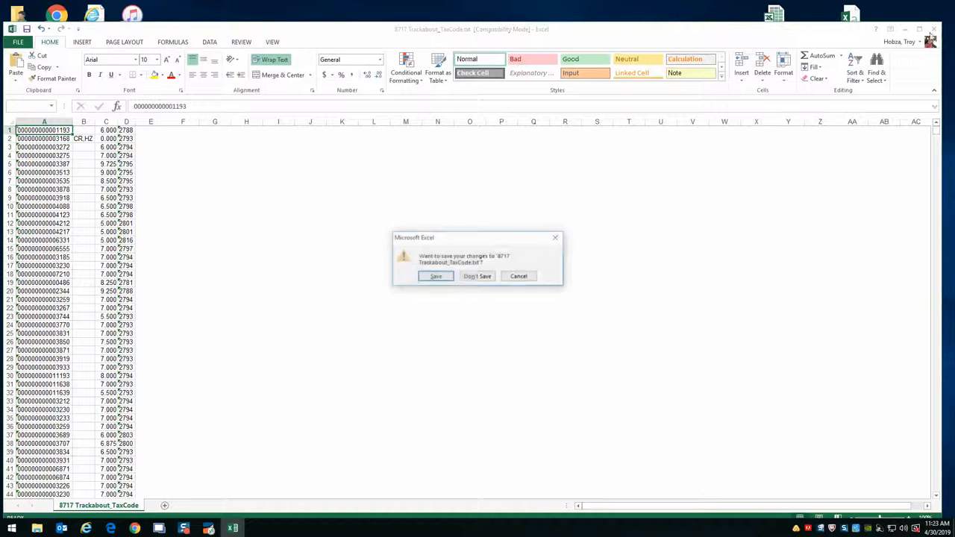
left_click(475, 276)
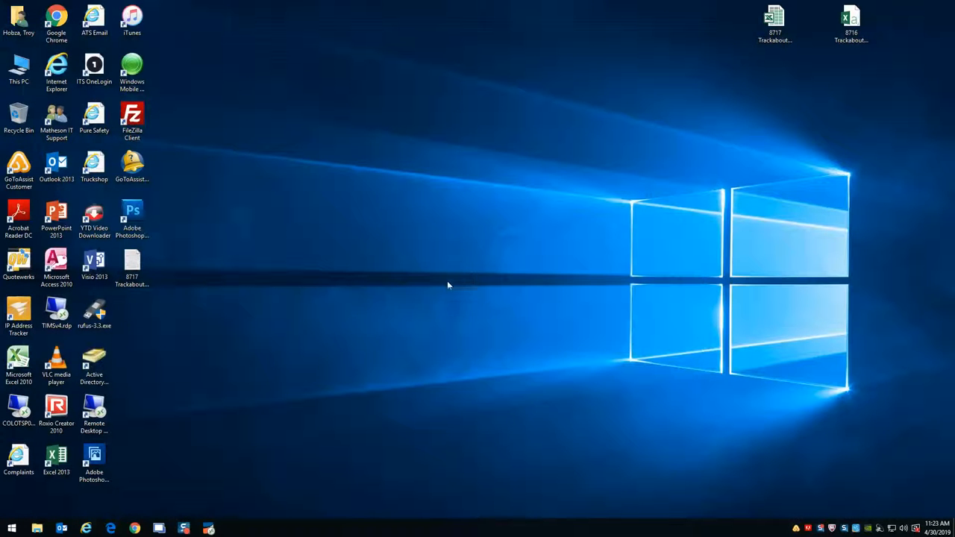
left_click_drag(137, 260, 613, 212)
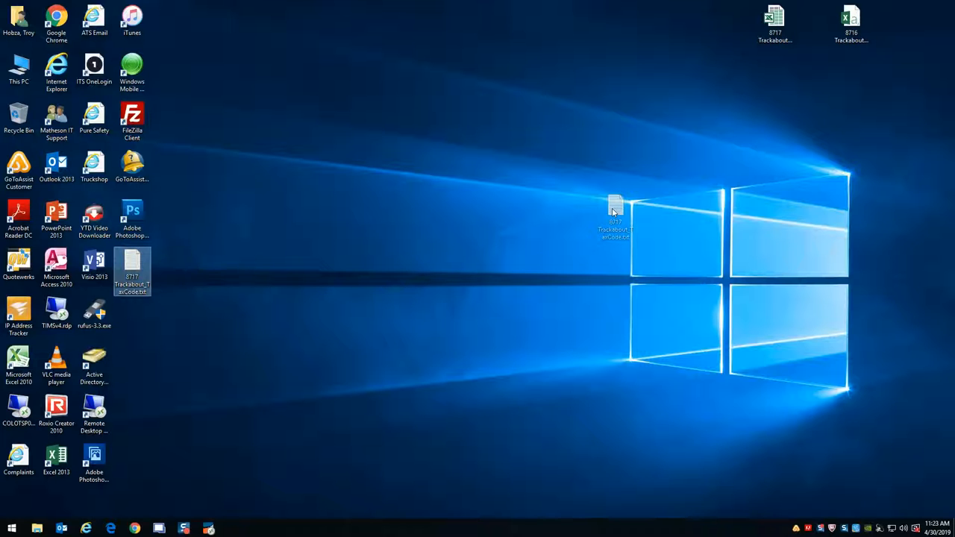
left_click_drag(613, 212, 637, 25)
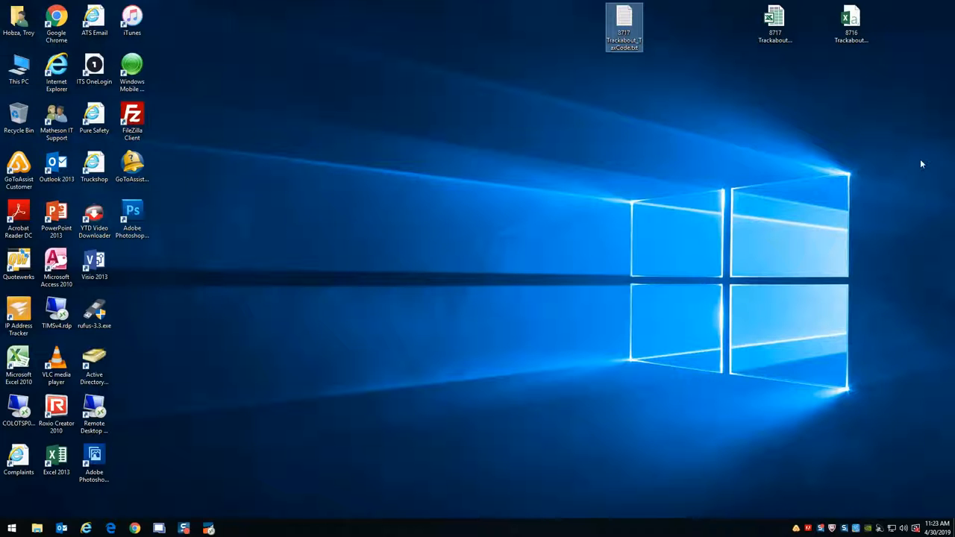
Open 8716 Trackabout_customers.csv from the desktop in Excel and delete the Rpt_Date column
left_click(854, 22)
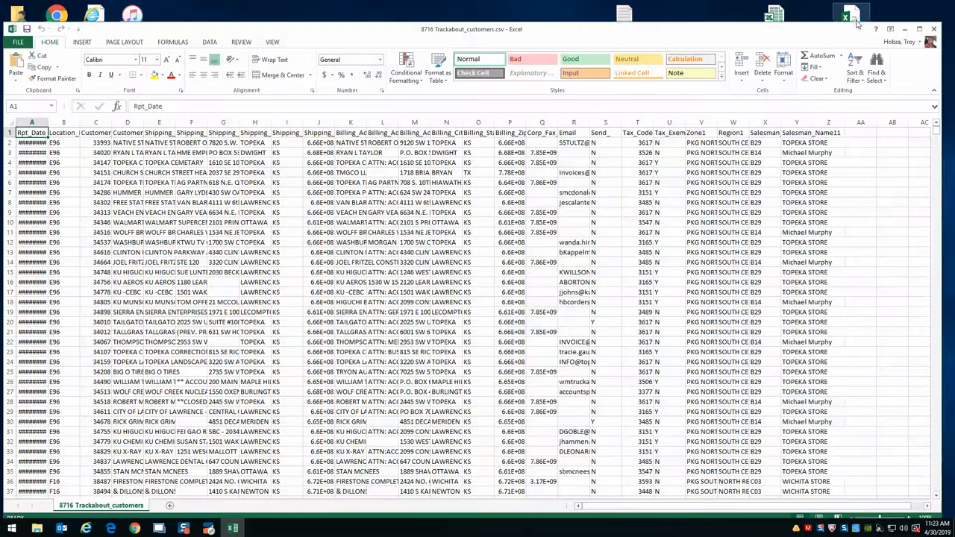
double_click(47, 123)
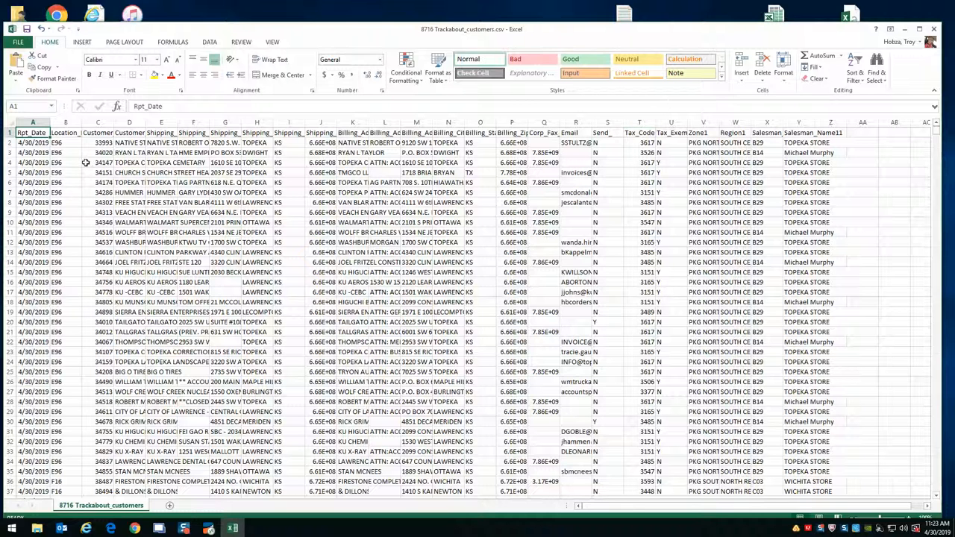
left_click(37, 121)
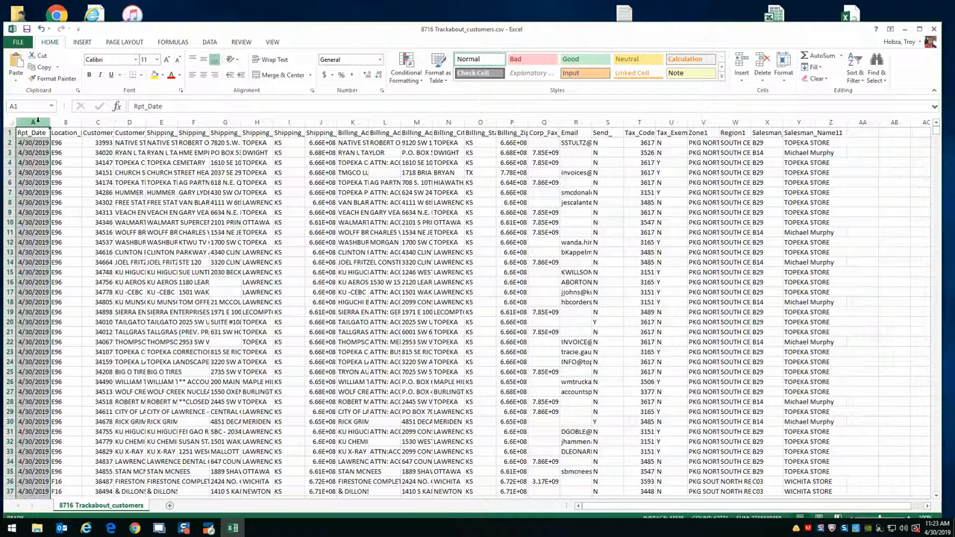
right_click(38, 123)
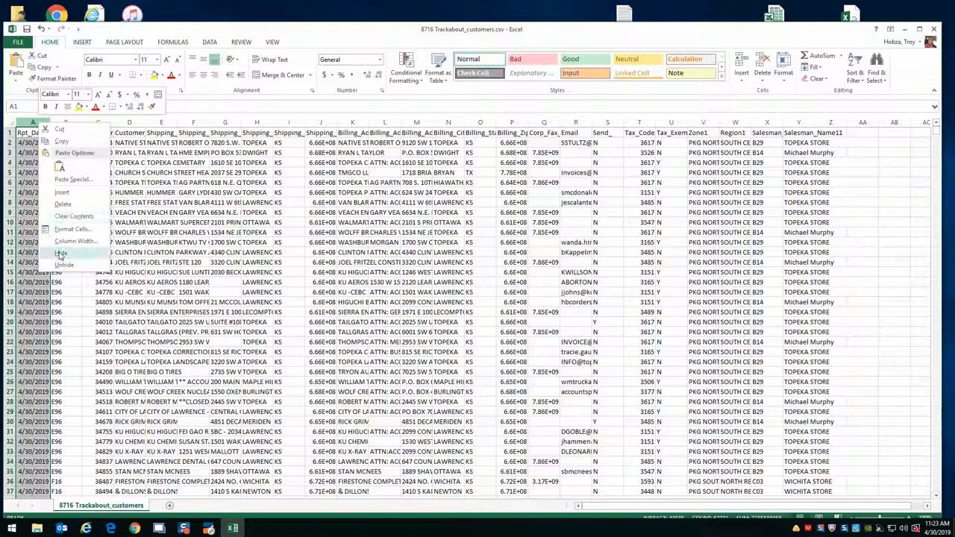
left_click(63, 202)
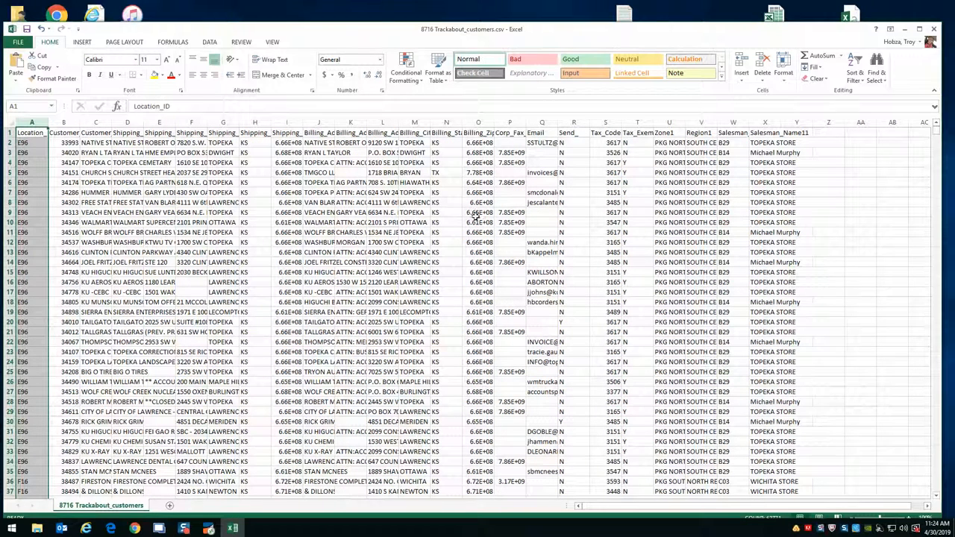
Undo the deletion of the Rpt_Date column and delete that column again
left_click(41, 28)
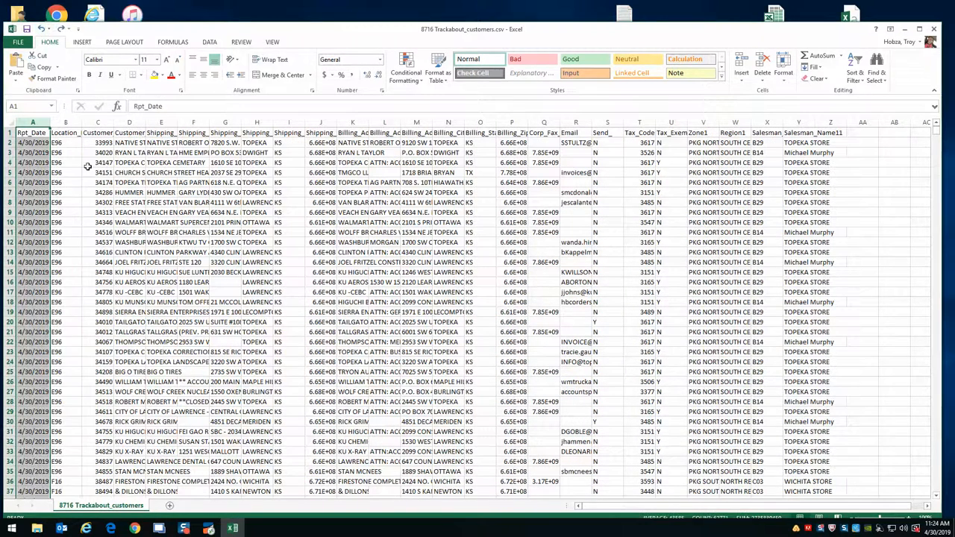
right_click(44, 123)
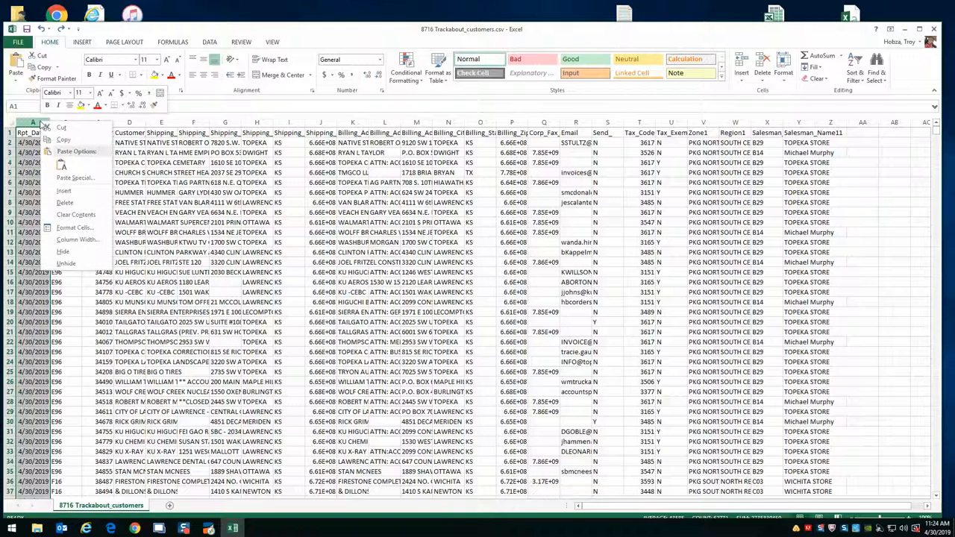
left_click(65, 202)
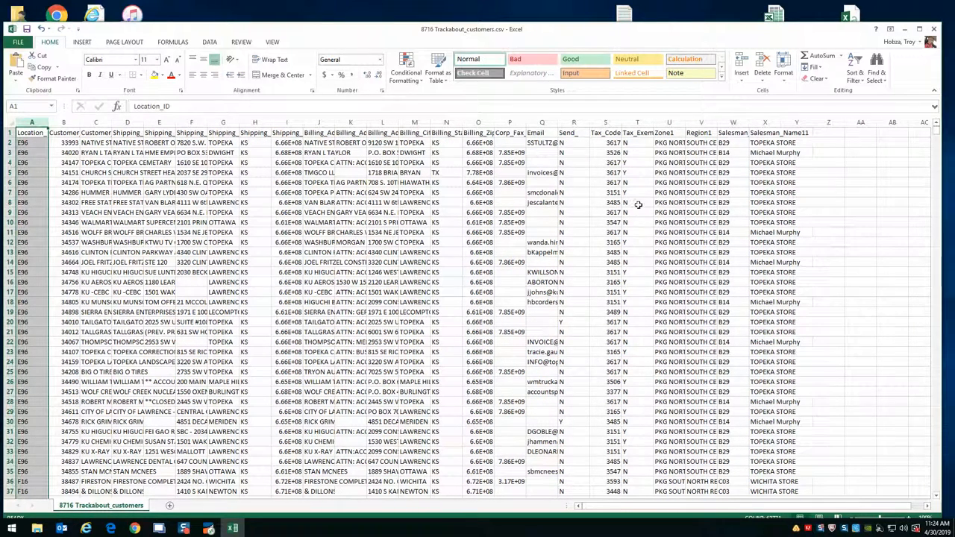
Delete columns U through Y, from Zone1 through Salesman_Name11
left_click(682, 123)
left_click_drag(688, 127, 777, 139)
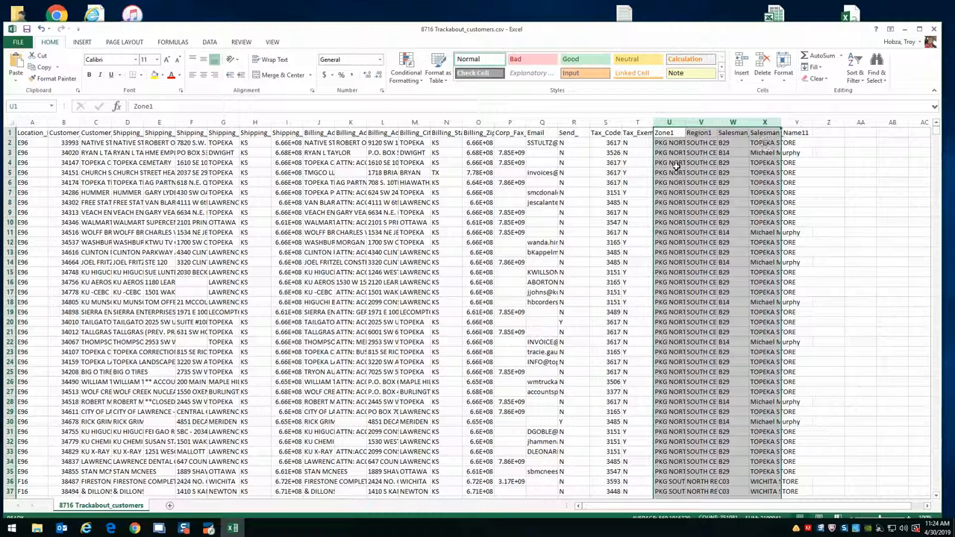
left_click(797, 122)
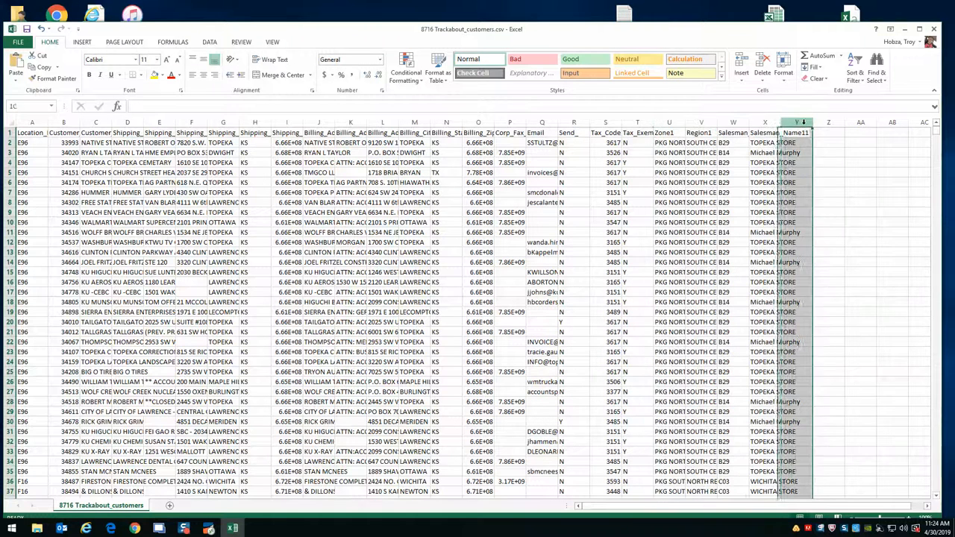
left_click_drag(669, 123, 798, 123)
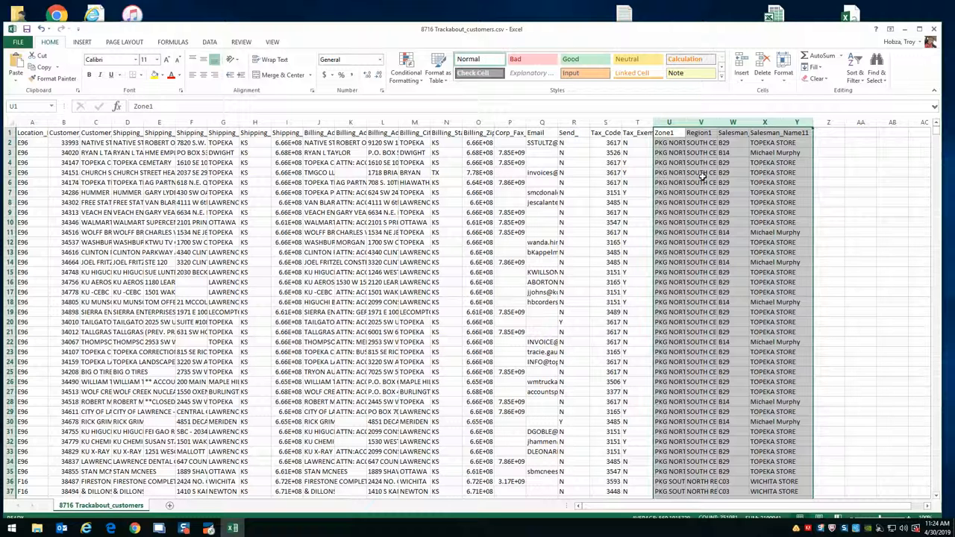
right_click(702, 176)
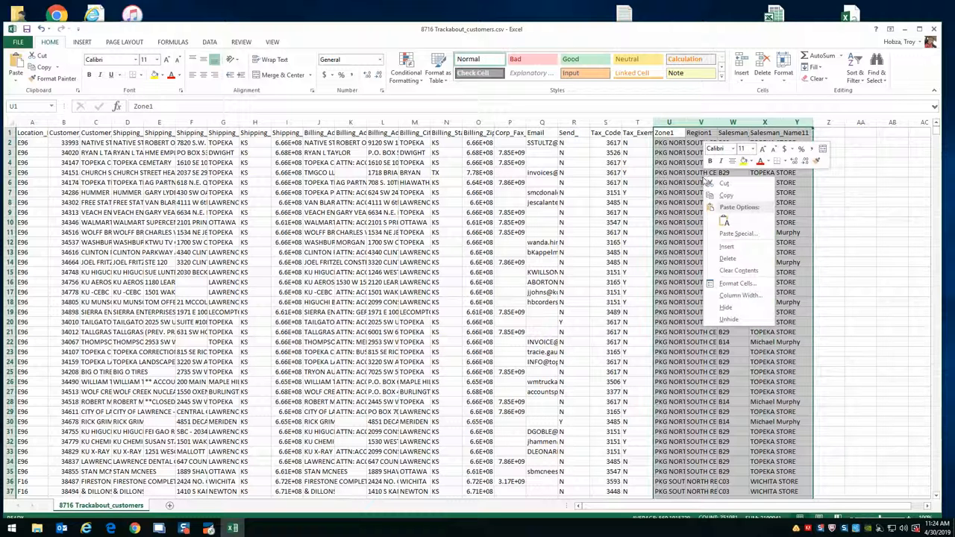
left_click(726, 260)
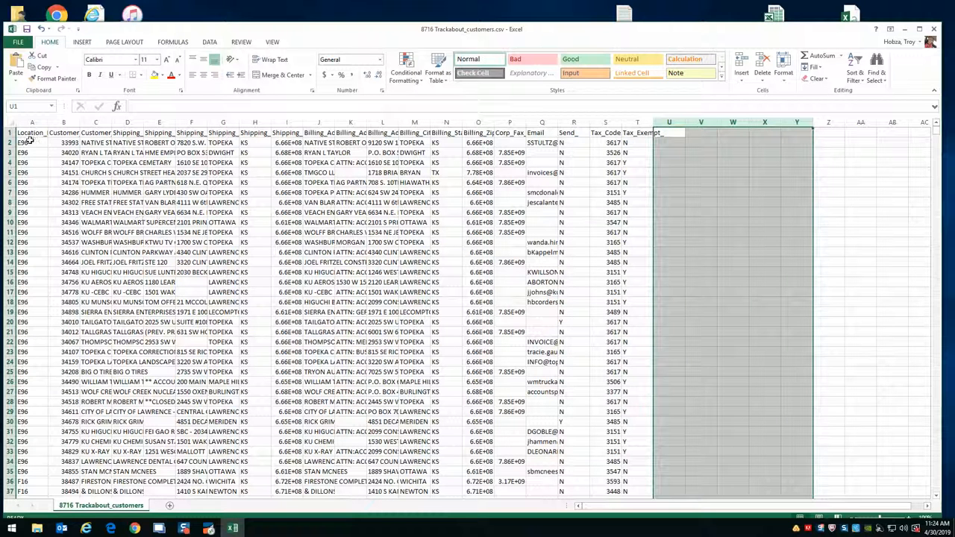
Delete the header row, row 1, from the customers sheet
left_click(9, 132)
right_click(9, 133)
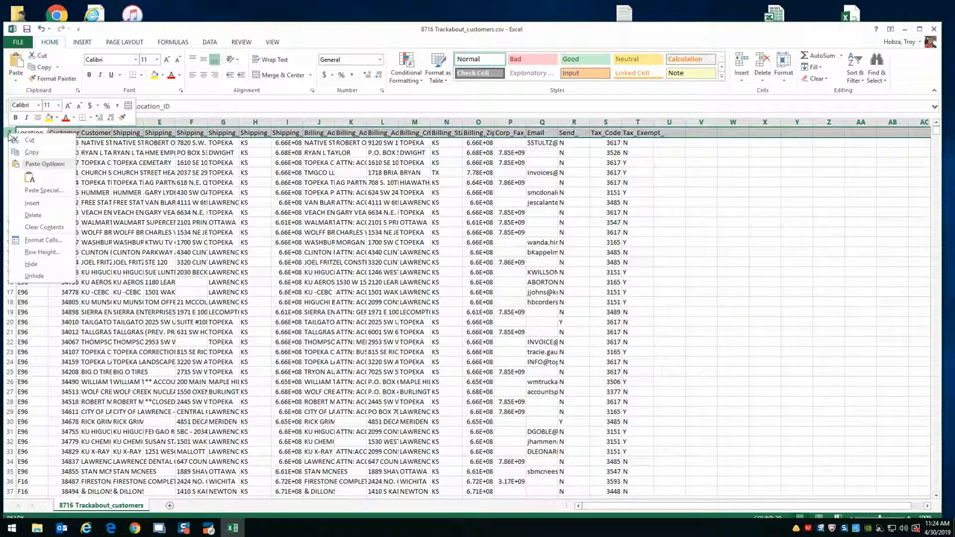
left_click(33, 215)
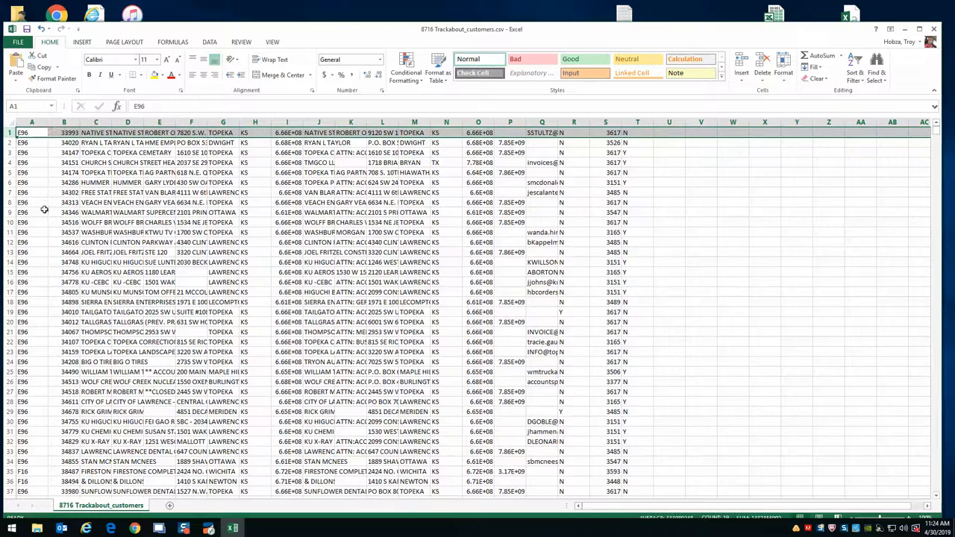
Autofit the widths of columns A through I to their contents
double_click(47, 121)
left_click_drag(66, 121, 126, 122)
left_click(220, 122)
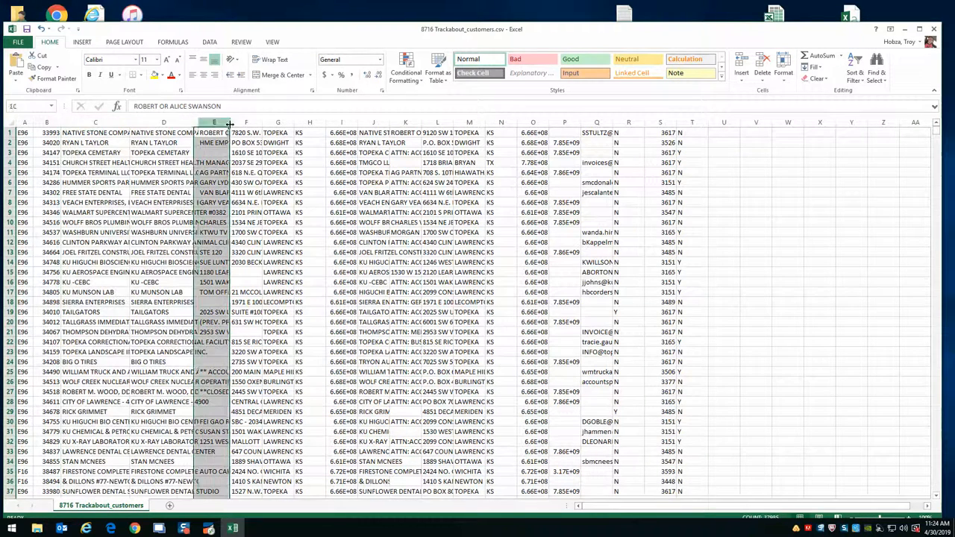
left_click_drag(229, 121, 404, 122)
double_click(404, 122)
double_click(425, 122)
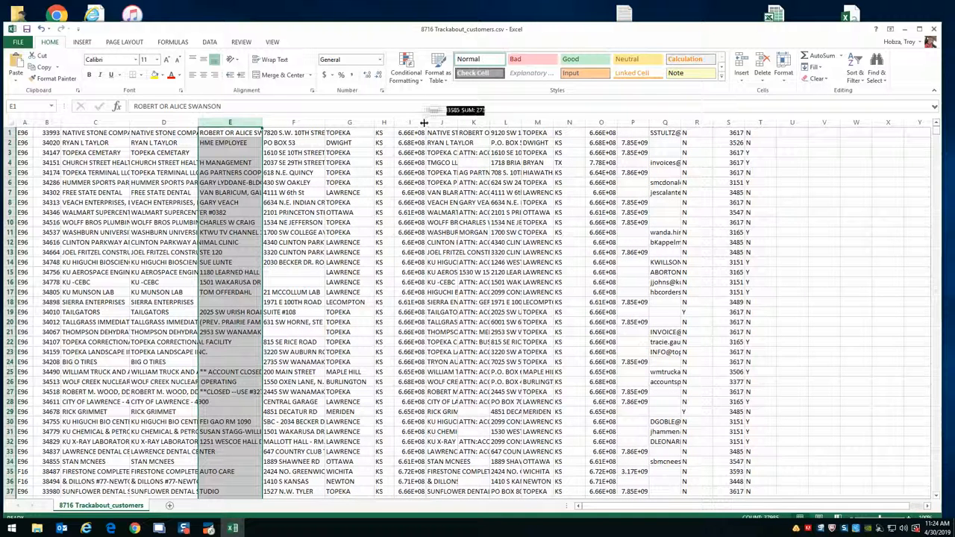
Autofit the widths of the remaining data columns, J through T, so the zip codes and fax numbers show in full
left_click_drag(461, 122, 640, 122)
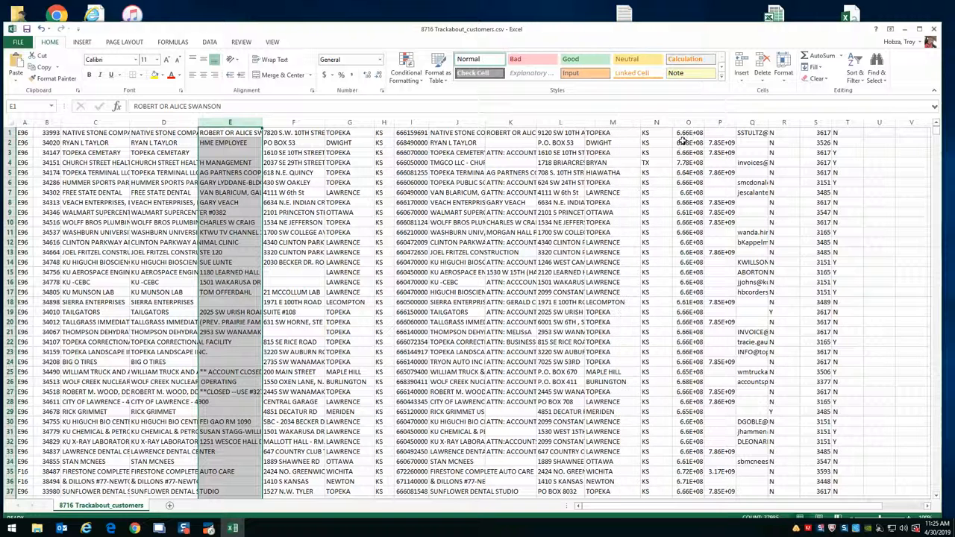
double_click(672, 125)
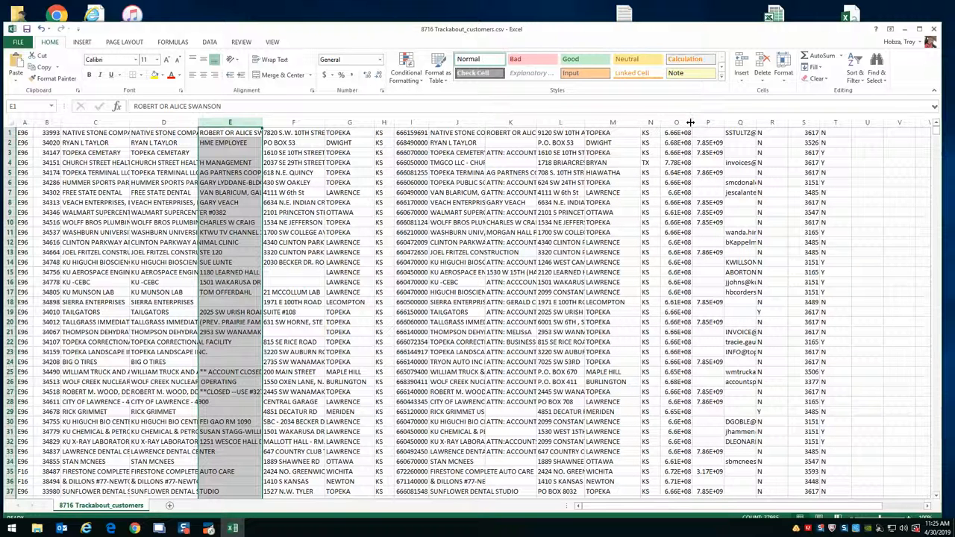
double_click(690, 121)
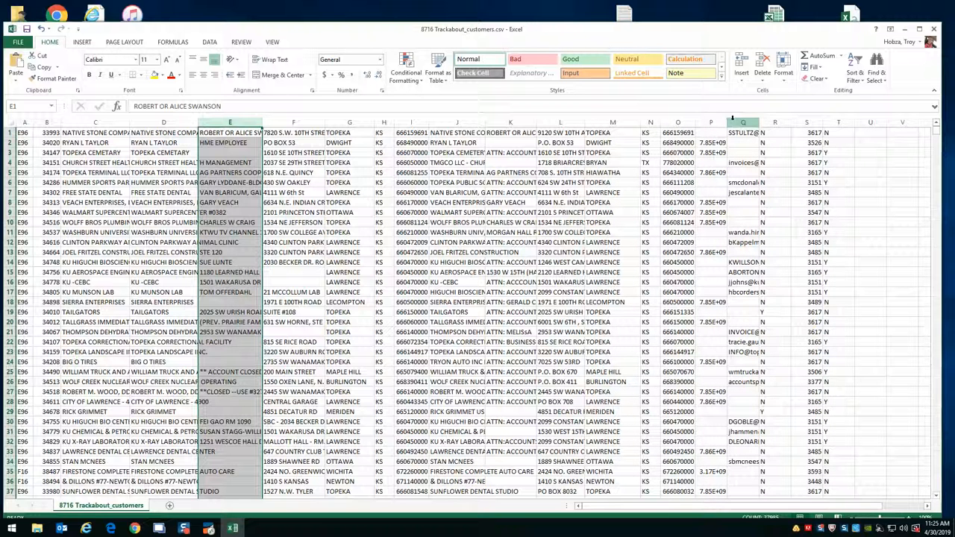
double_click(727, 121)
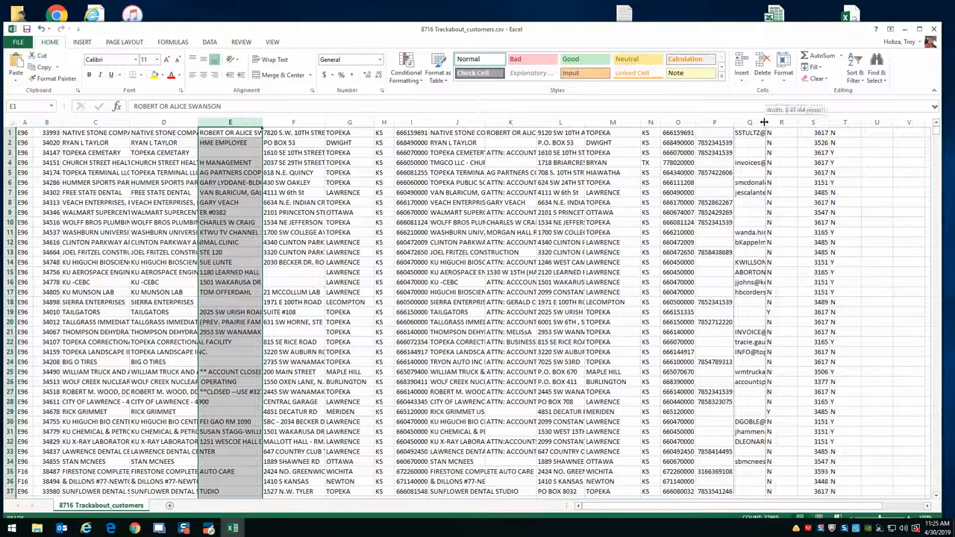
double_click(763, 121)
left_click_drag(906, 123, 826, 123)
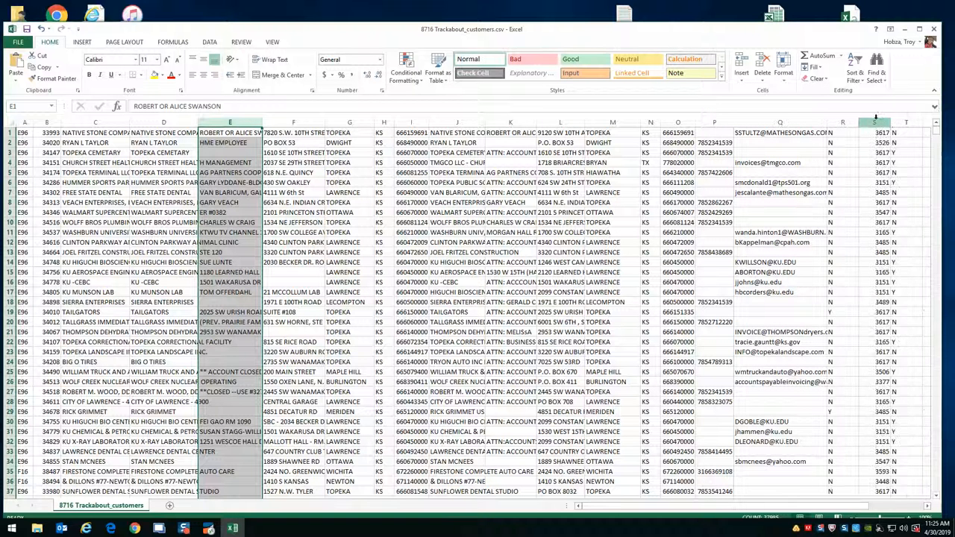
double_click(859, 122)
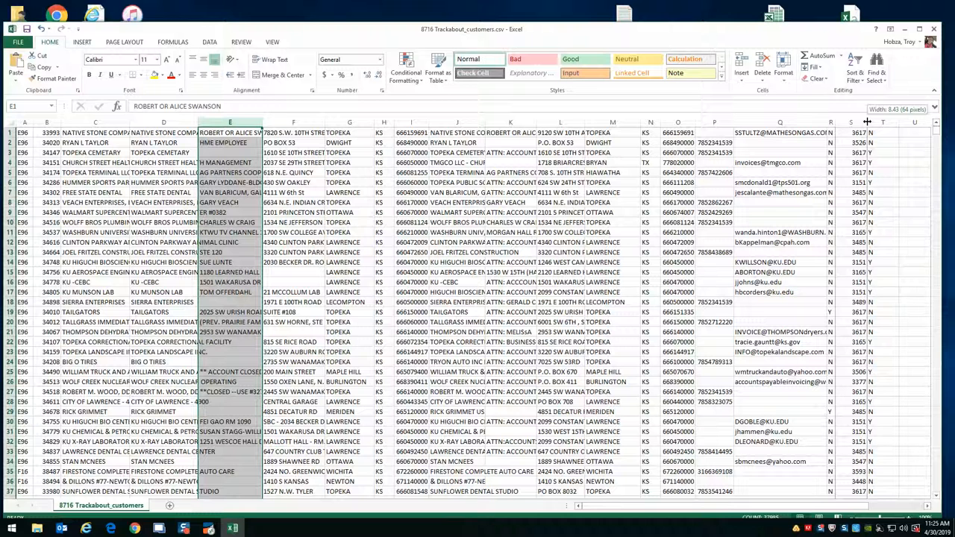
double_click(867, 123)
double_click(889, 122)
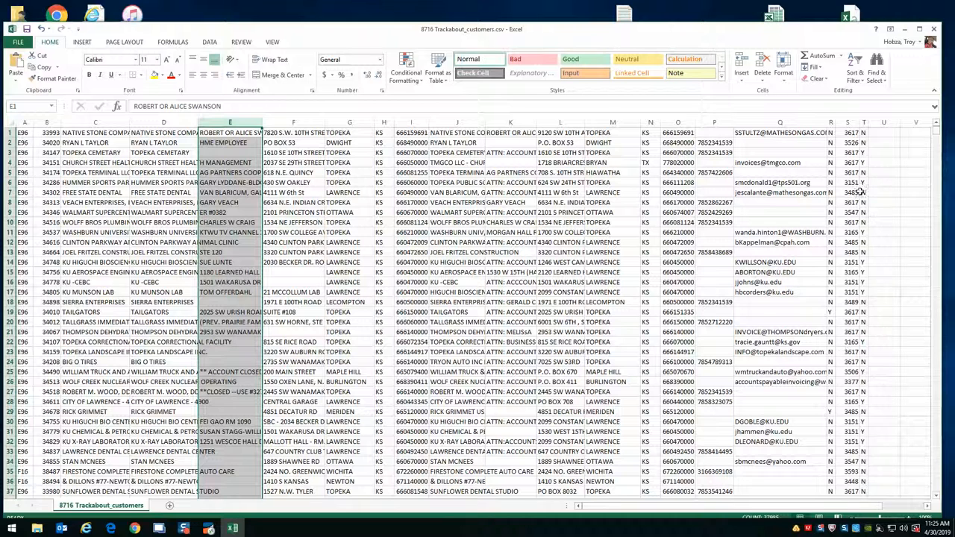
Apply a custom number format made only of zeros to tax code column S, padding the codes with leading zeros
left_click(848, 122)
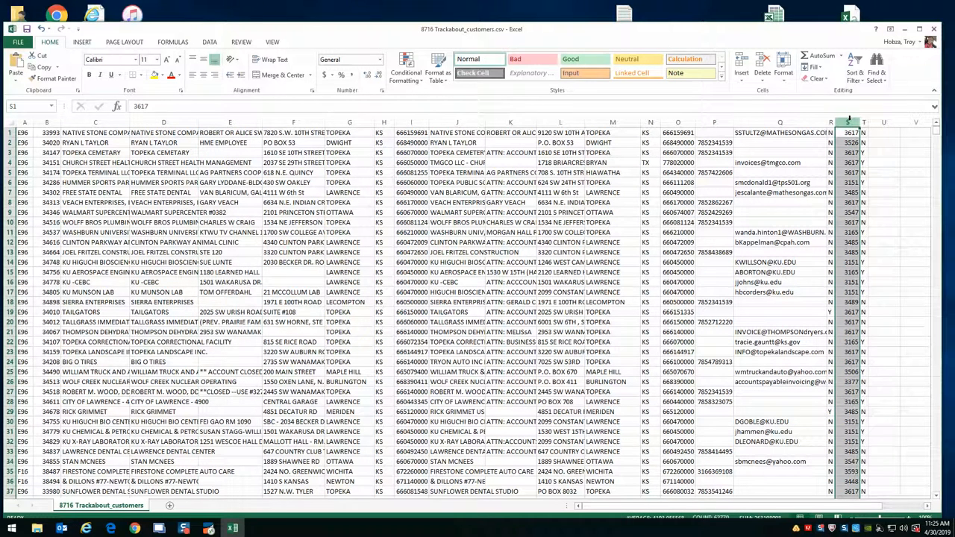
left_click(380, 59)
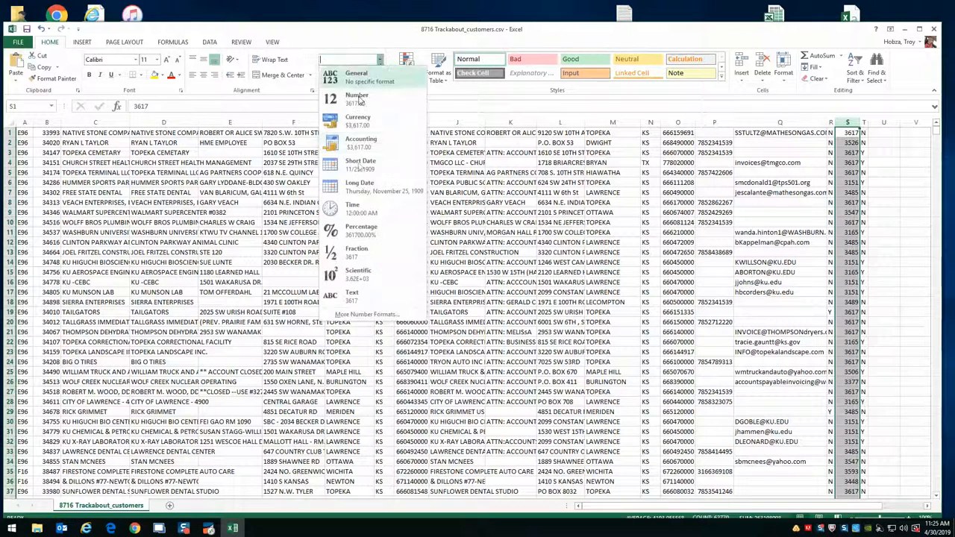
left_click(334, 314)
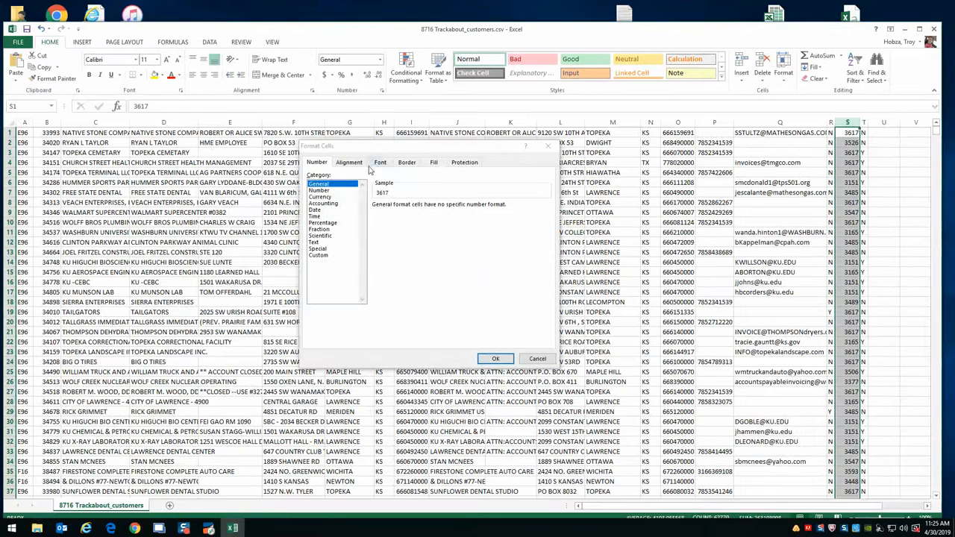
left_click(319, 255)
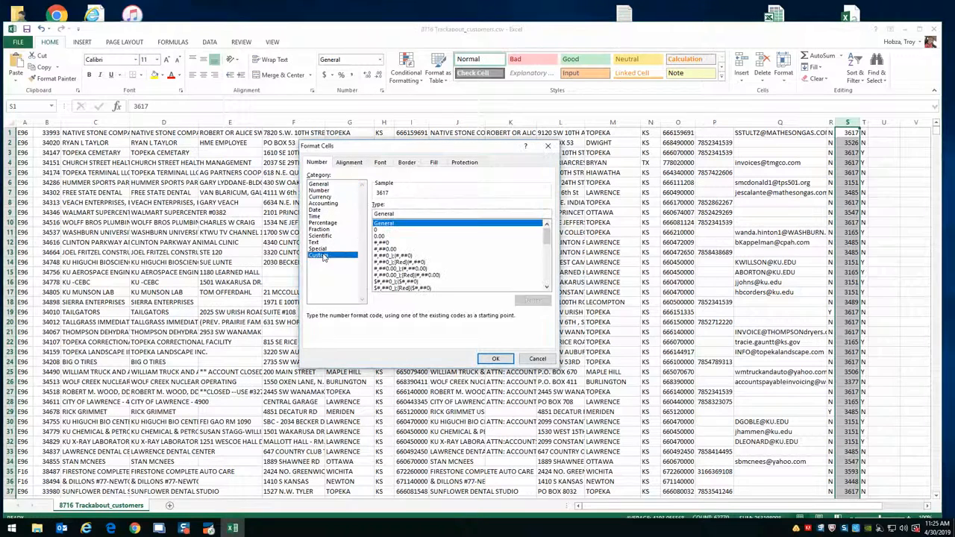
left_click(380, 230)
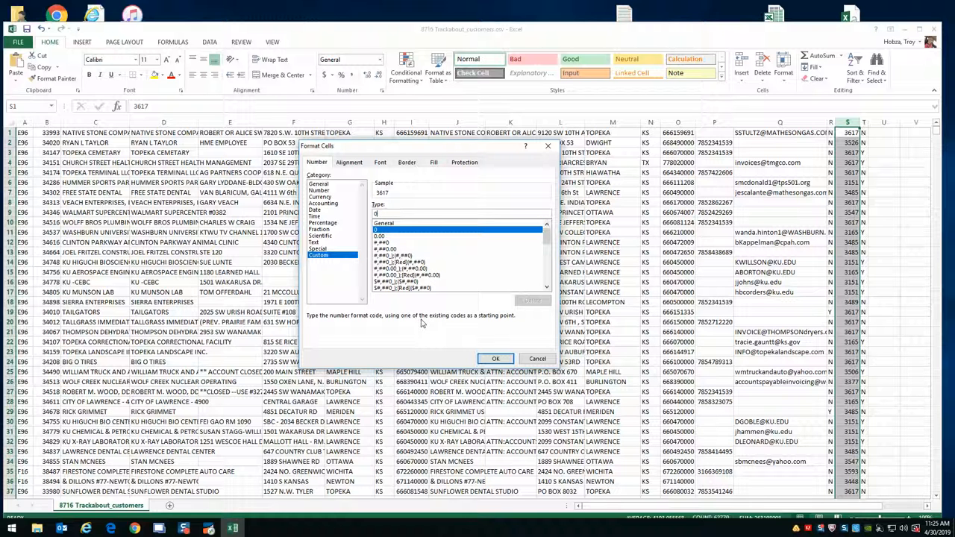
type("0000000000000000")
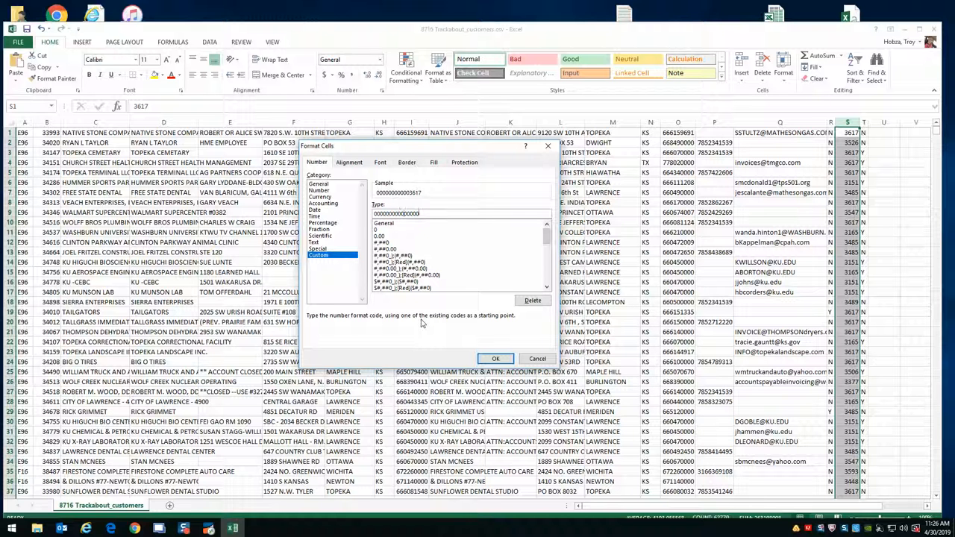
left_click(495, 359)
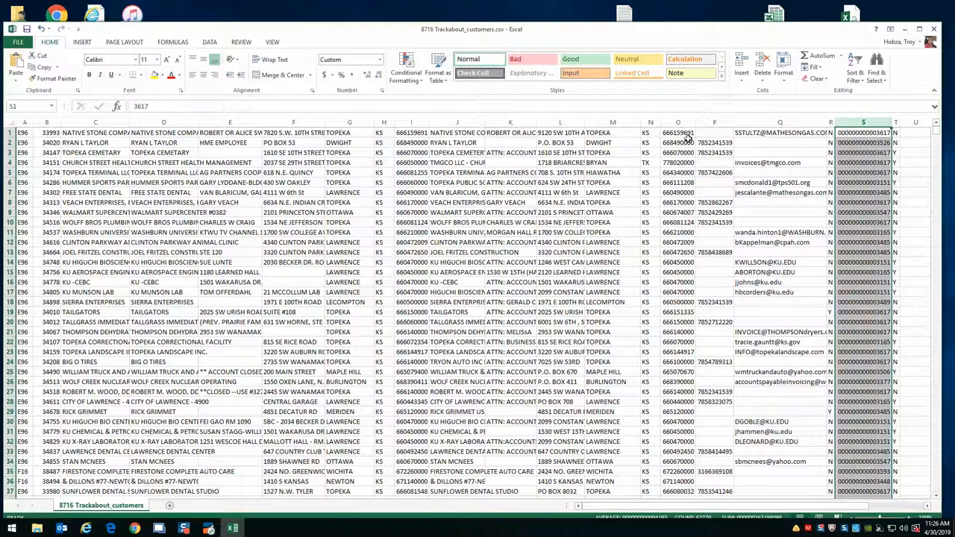
Select the whole customers sheet and set the height of all rows to 15
left_click(9, 123)
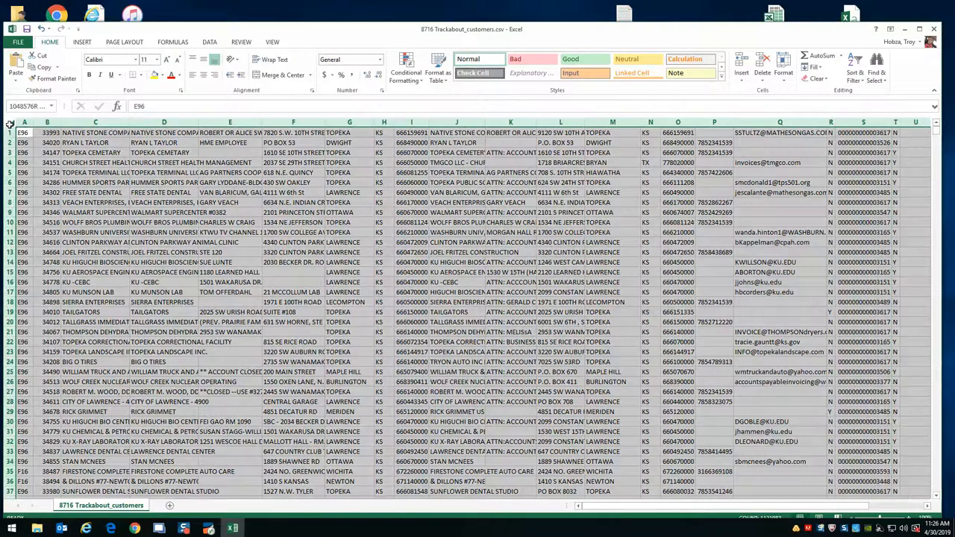
right_click(64, 219)
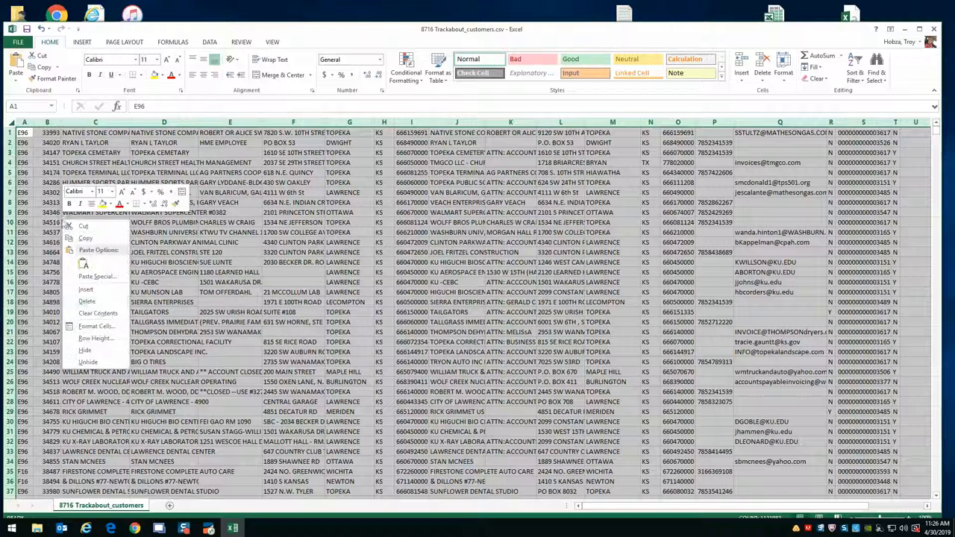
left_click(95, 339)
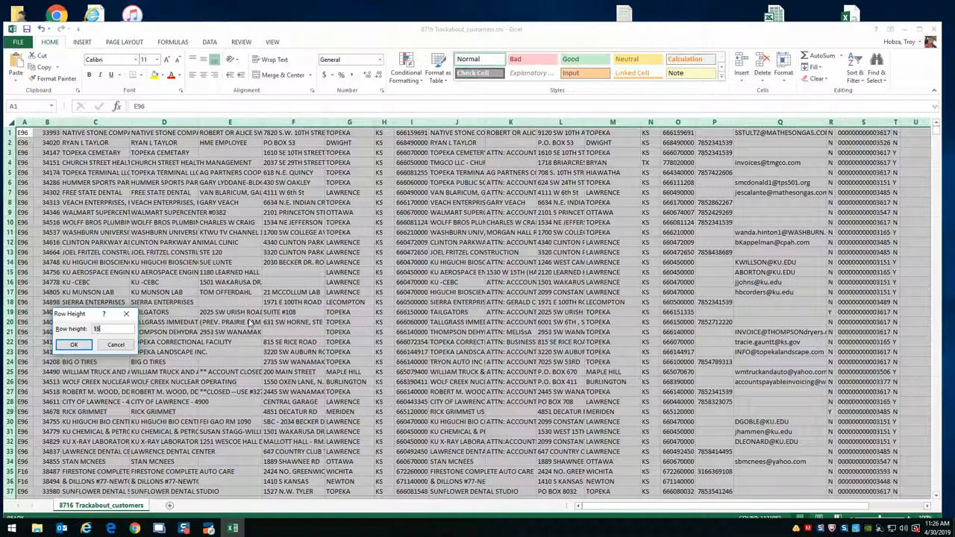
key("Return")
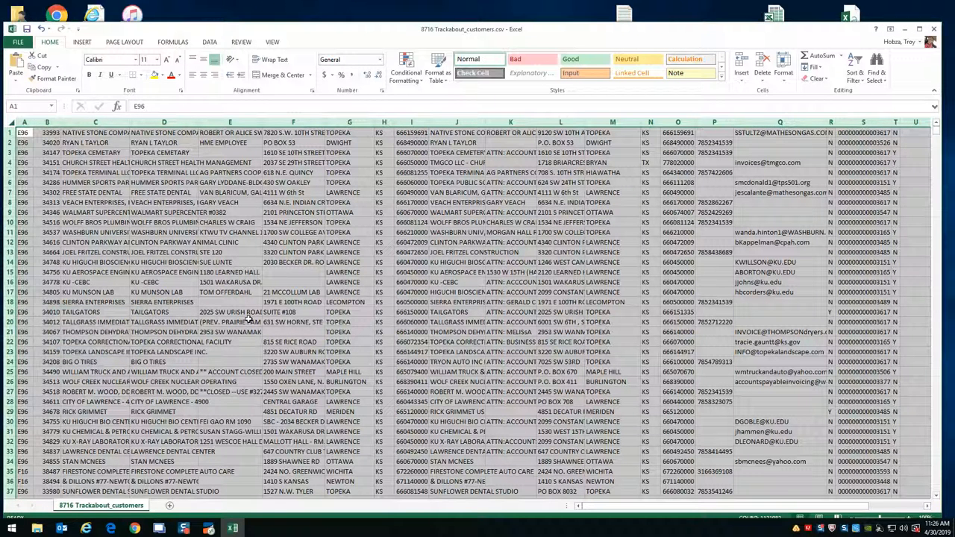
Turn on text wrapping for all cells of the customers sheet in the cell format settings
right_click(159, 223)
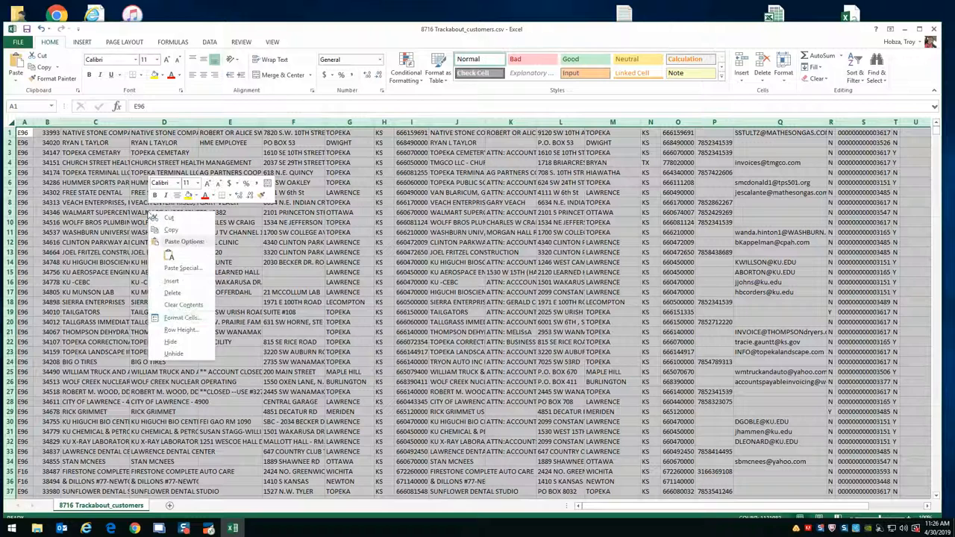
left_click(179, 316)
left_click(94, 222)
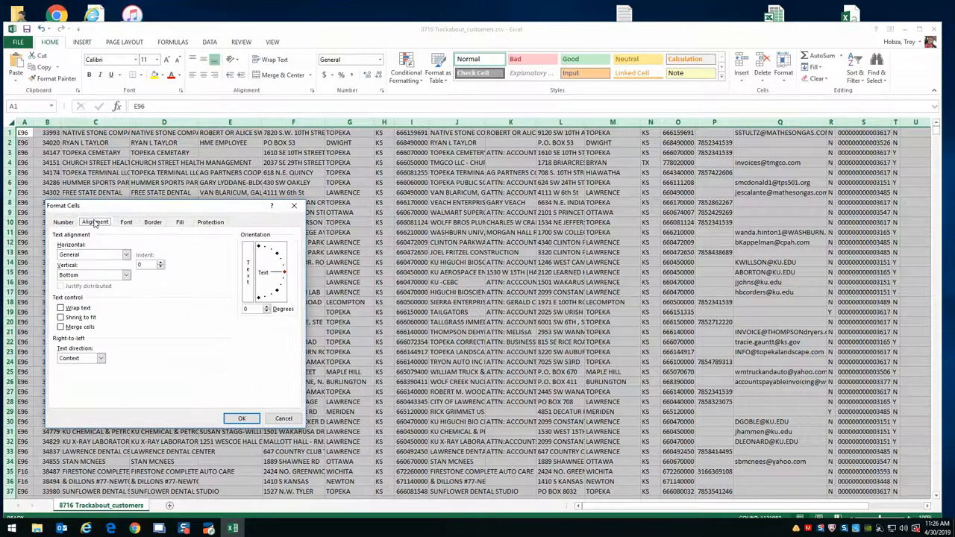
left_click(61, 307)
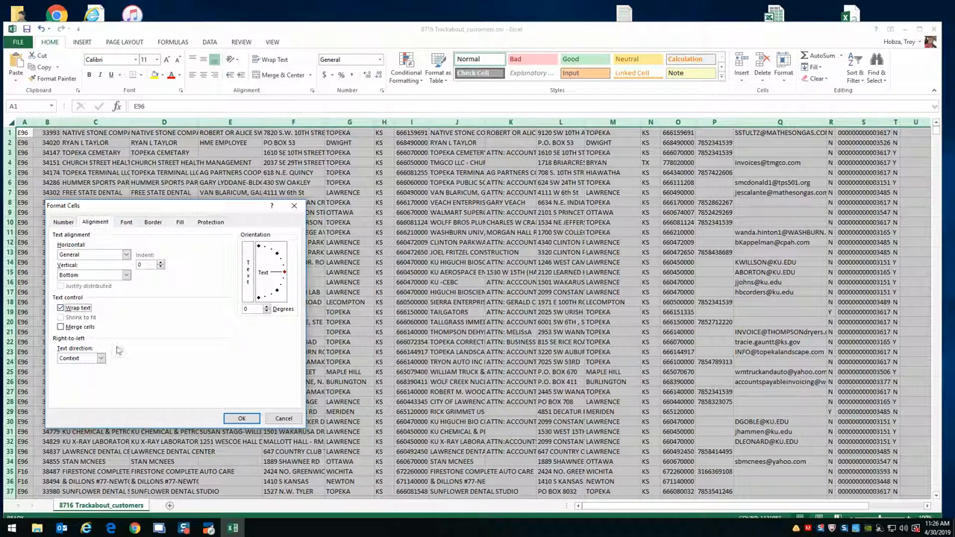
left_click(240, 419)
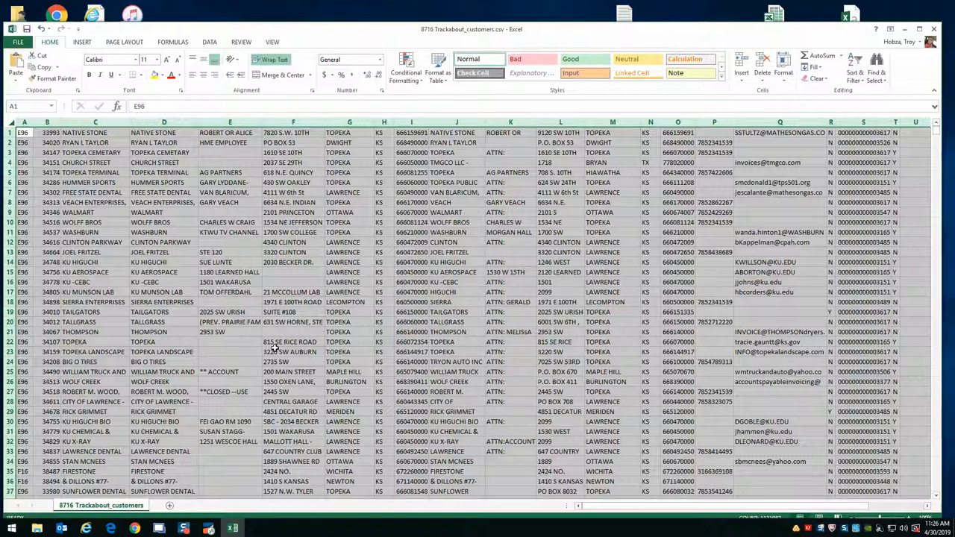
Check the row height and the text wrapping setting applied to the whole customers sheet
right_click(72, 213)
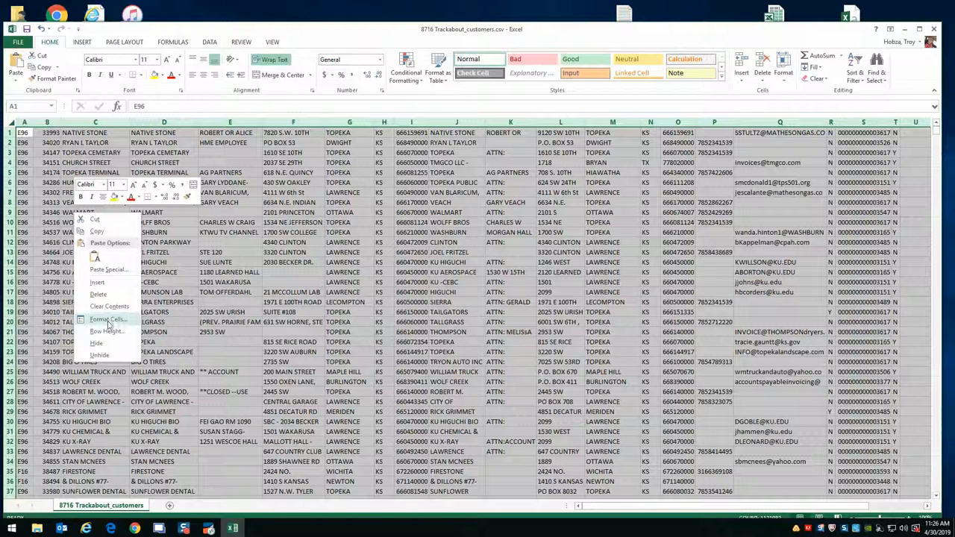
left_click(105, 330)
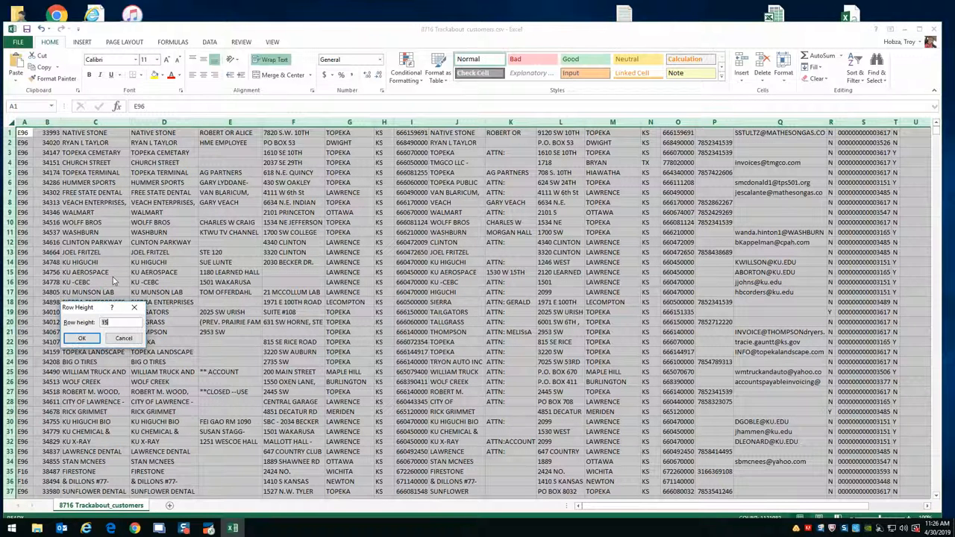
left_click(135, 307)
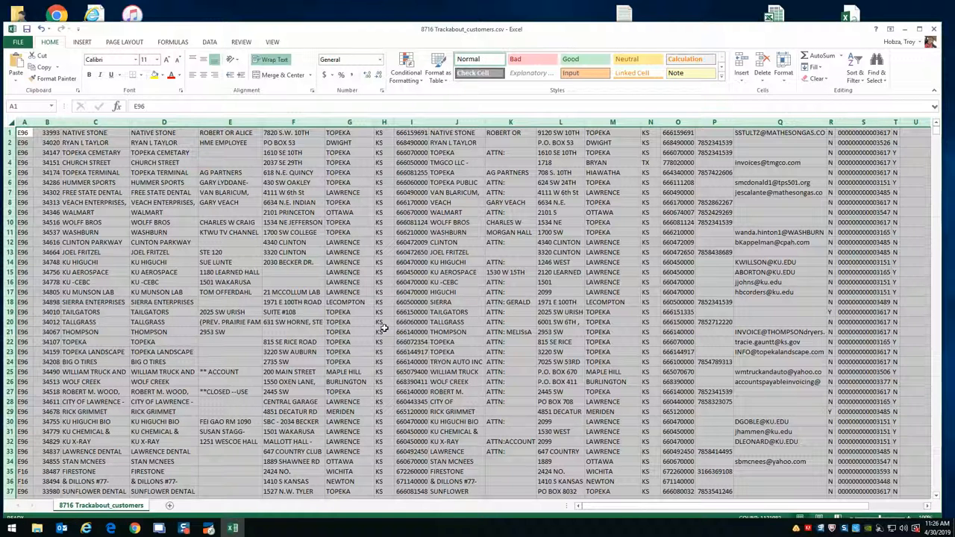
right_click(53, 232)
left_click(93, 343)
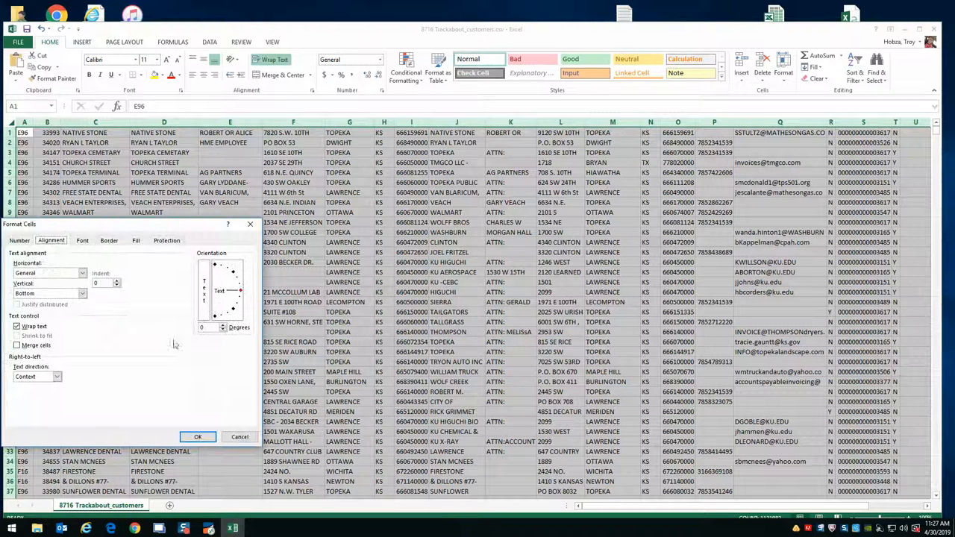
left_click(198, 436)
Reapply a row height of 15 to all rows and return the selection to cell A1
right_click(48, 183)
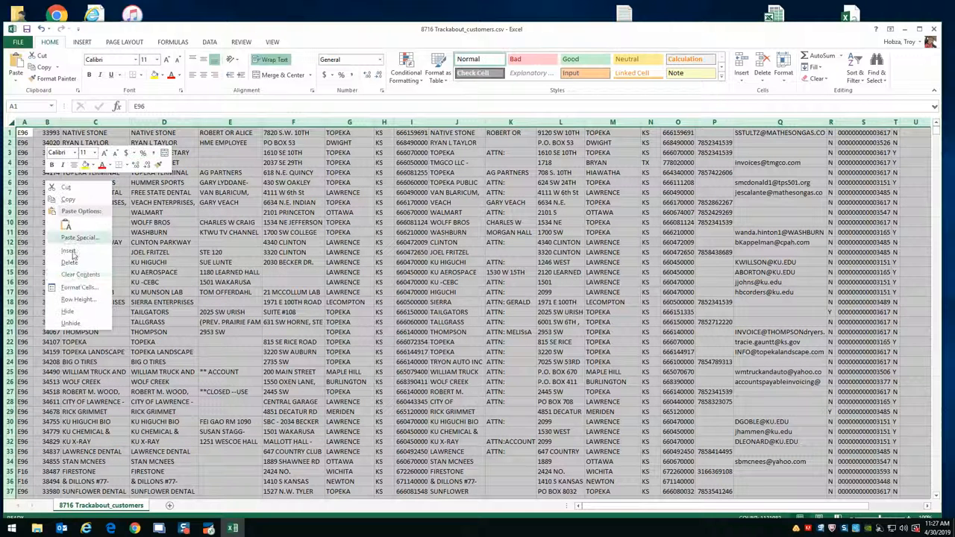
left_click(69, 300)
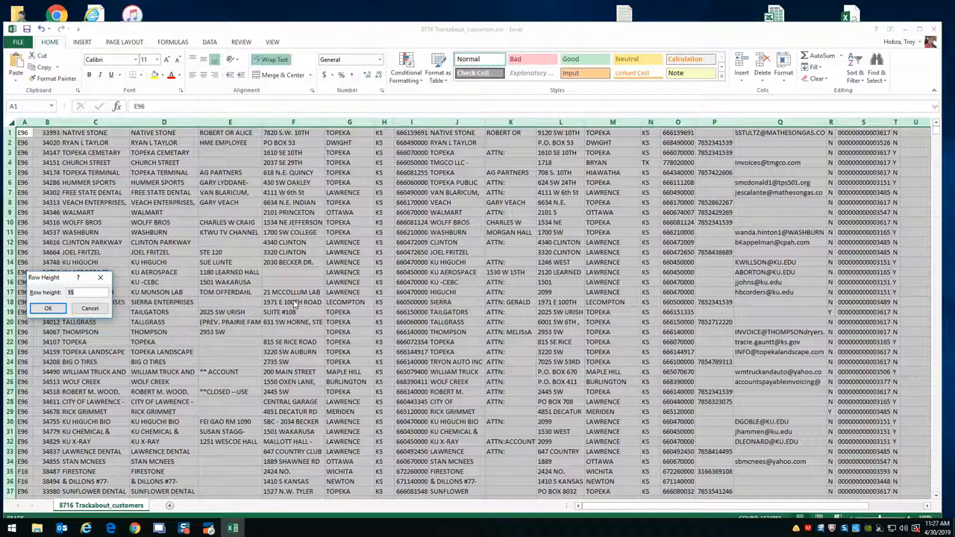
key("Return")
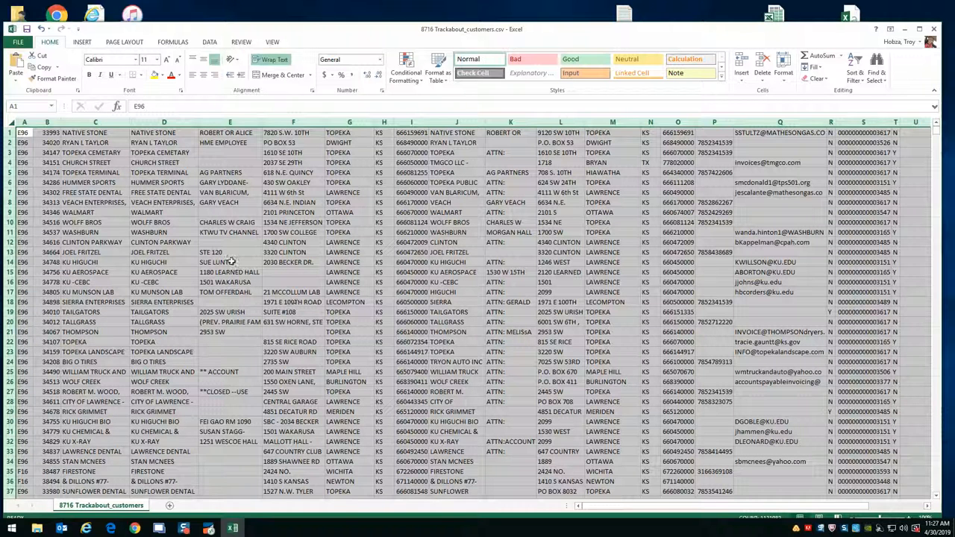
left_click(22, 132)
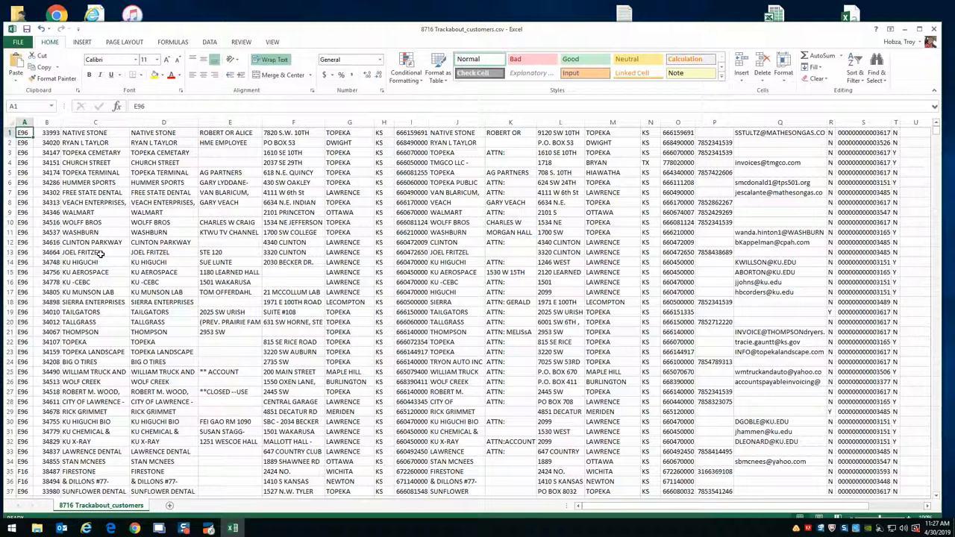
Start saving a copy of the customers workbook, choosing the Desktop as the destination folder
left_click(17, 42)
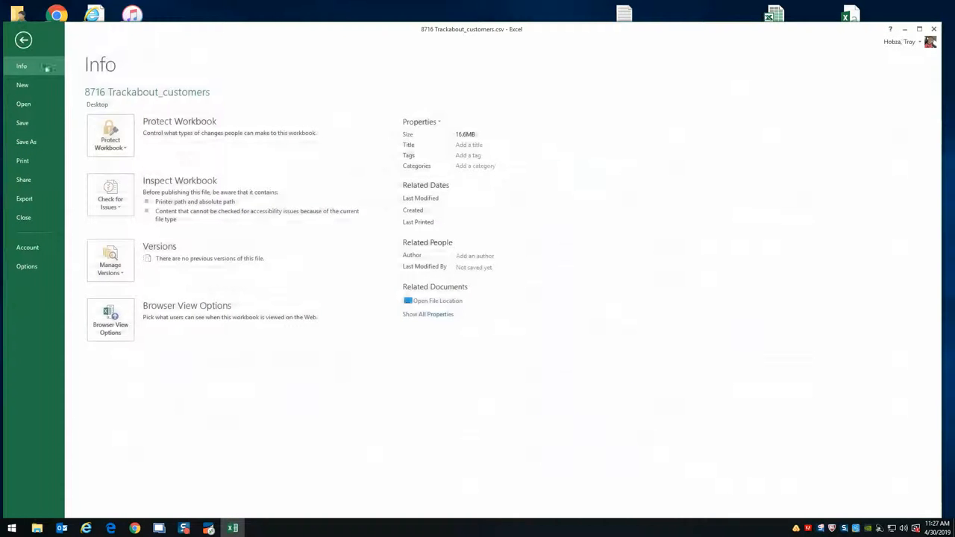
left_click(30, 140)
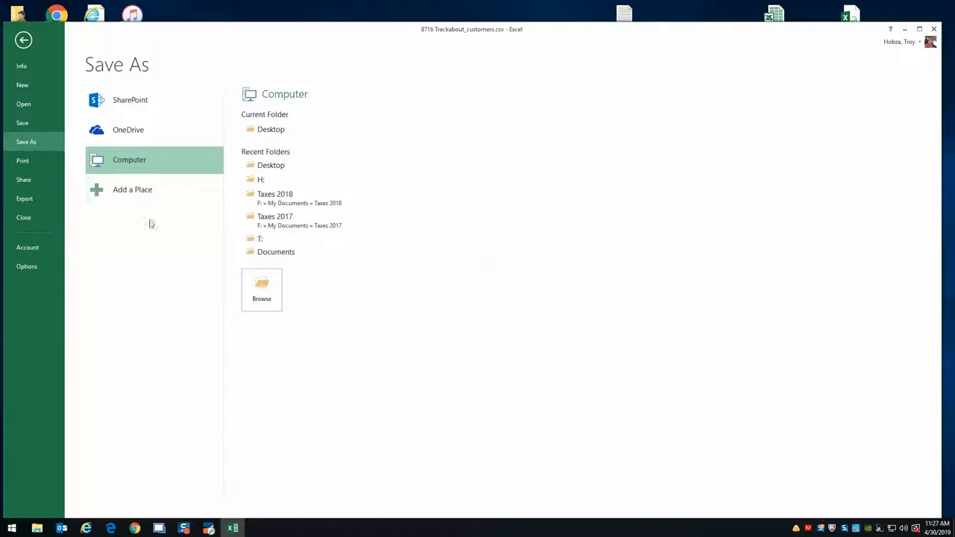
left_click(274, 134)
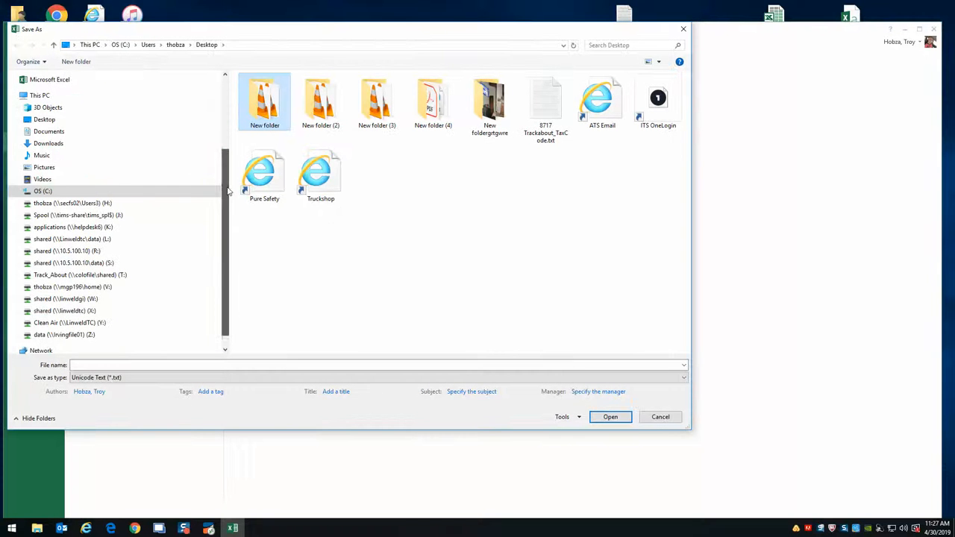
scroll(201, 164, "up", 3)
left_click(68, 95)
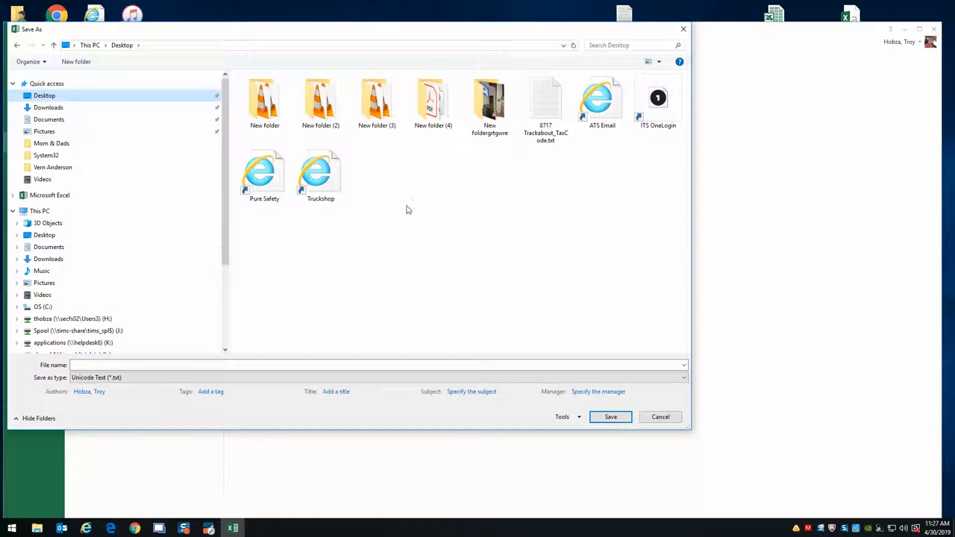
Save the file as 8716 Trackabout_customers.txt in Text (Tab delimited) format, accepting the possible loss of workbook features
left_click(90, 364)
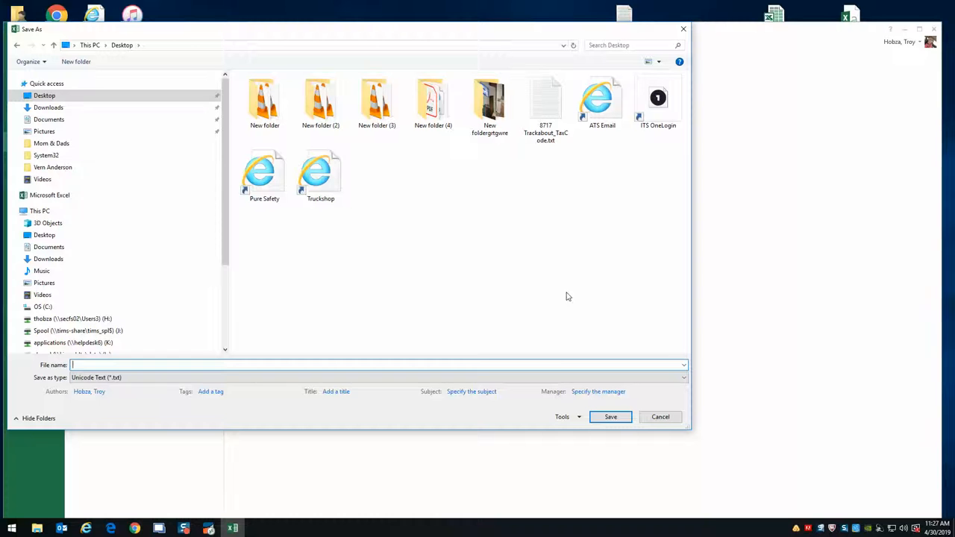
type("T")
key("BackSpace")
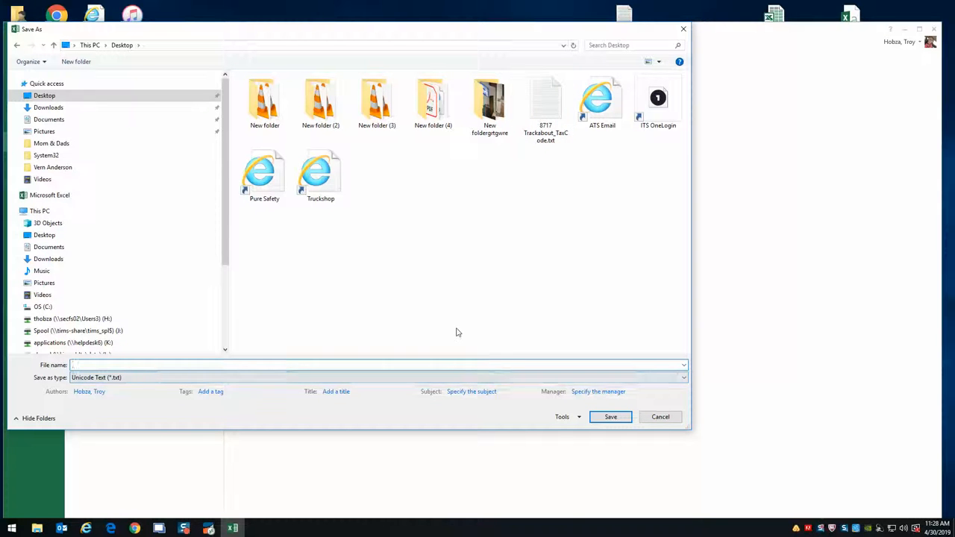
type("8716")
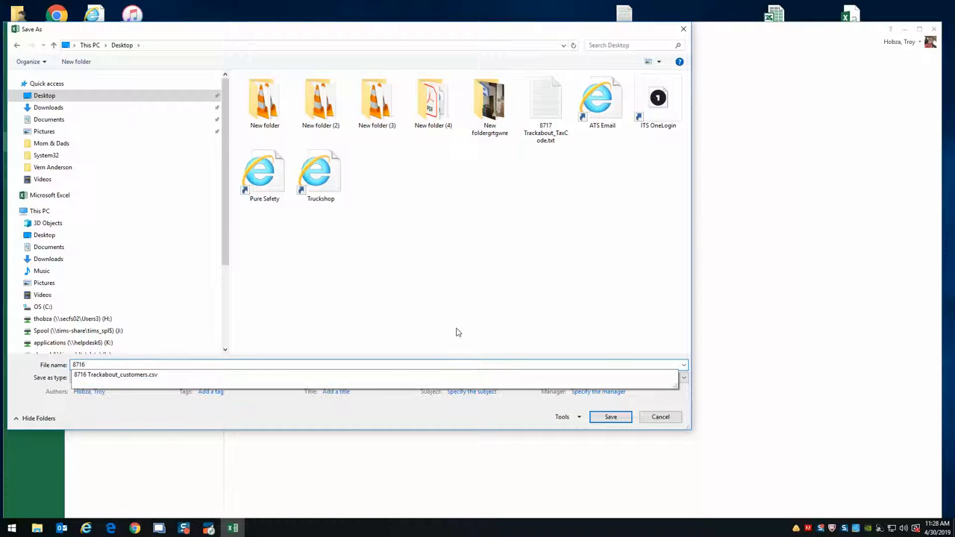
left_click(137, 375)
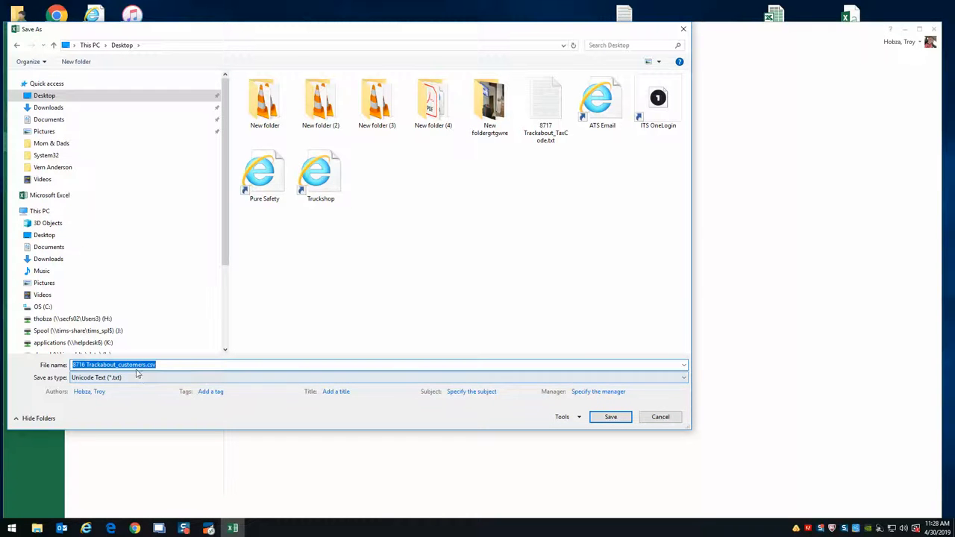
left_click(125, 377)
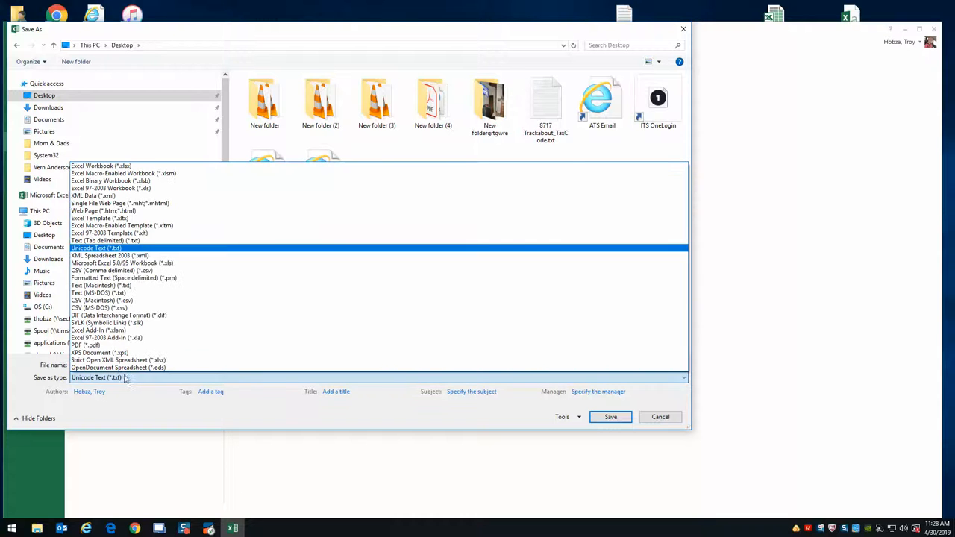
left_click(113, 242)
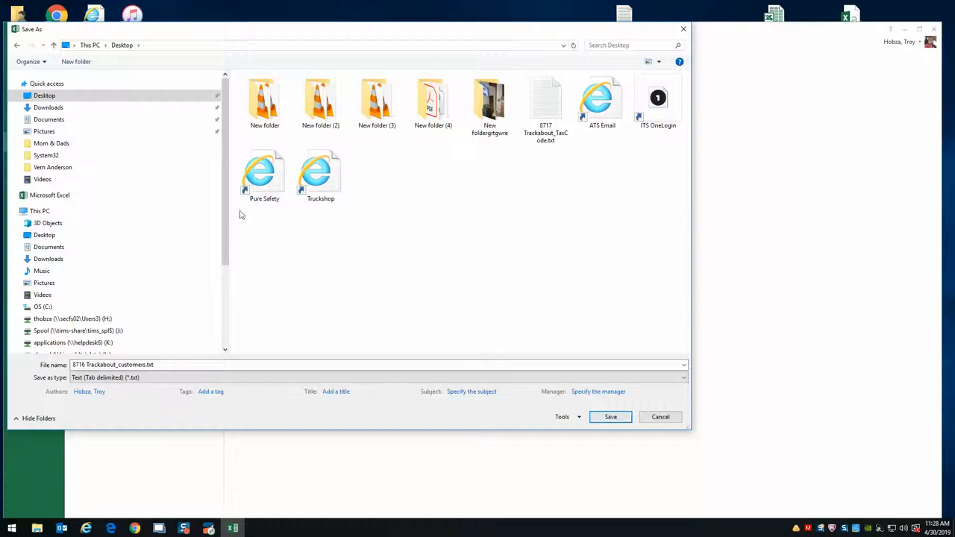
left_click(610, 417)
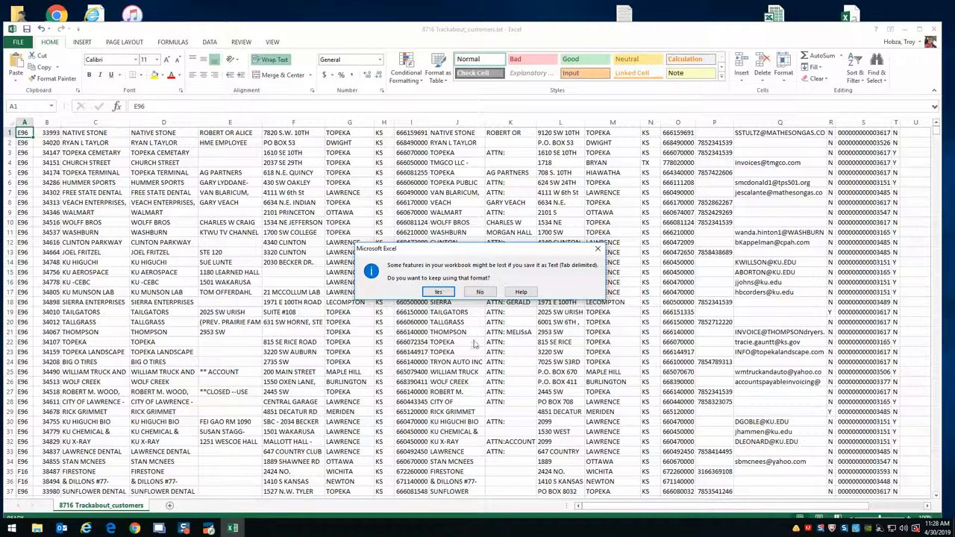
left_click(439, 292)
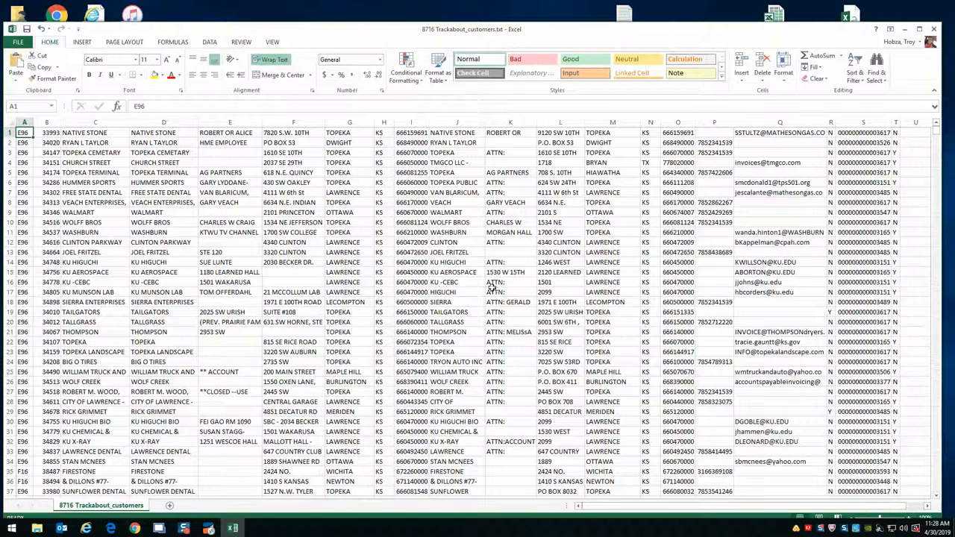
Close the workbook without saving again and place the 8716 customers text file beside the 8717 text file on the desktop
left_click(935, 30)
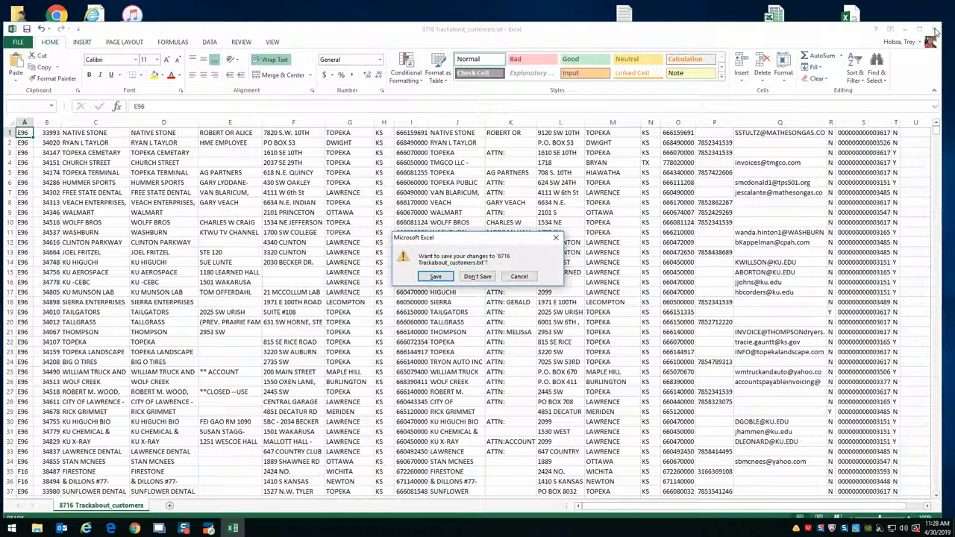
left_click(477, 276)
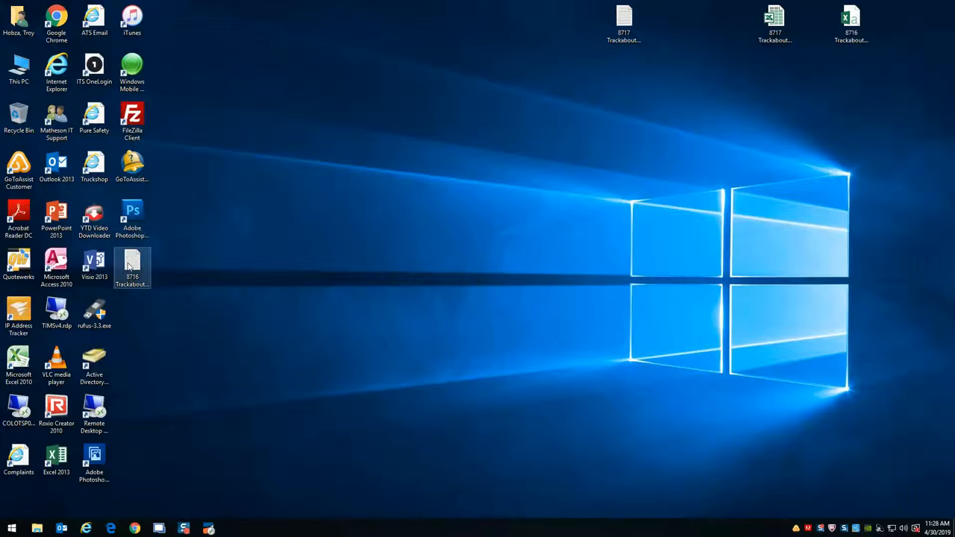
left_click_drag(132, 264, 666, 19)
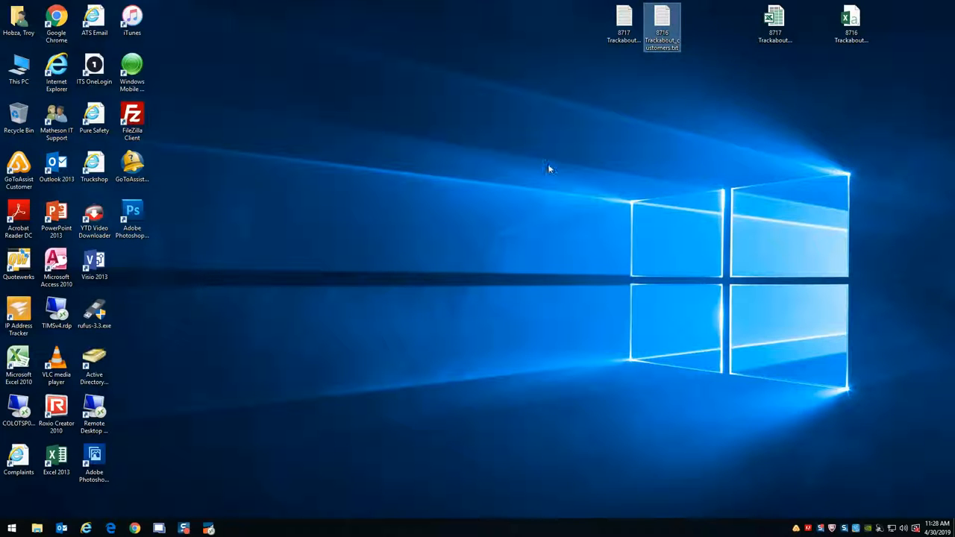
Switch to Internet Explorer, position its window below the desktop report files and open the saved TrackAbout login page
left_click(86, 530)
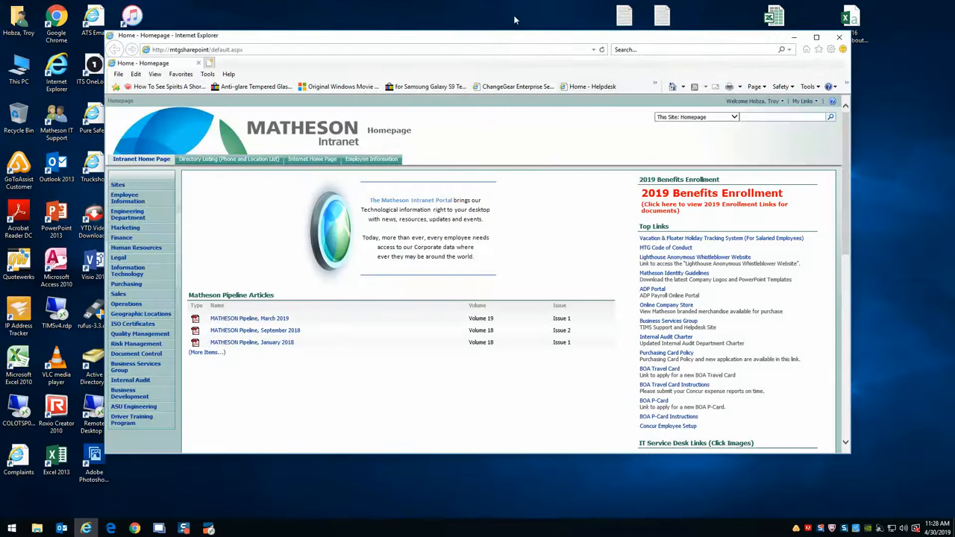
left_click_drag(515, 41, 522, 74)
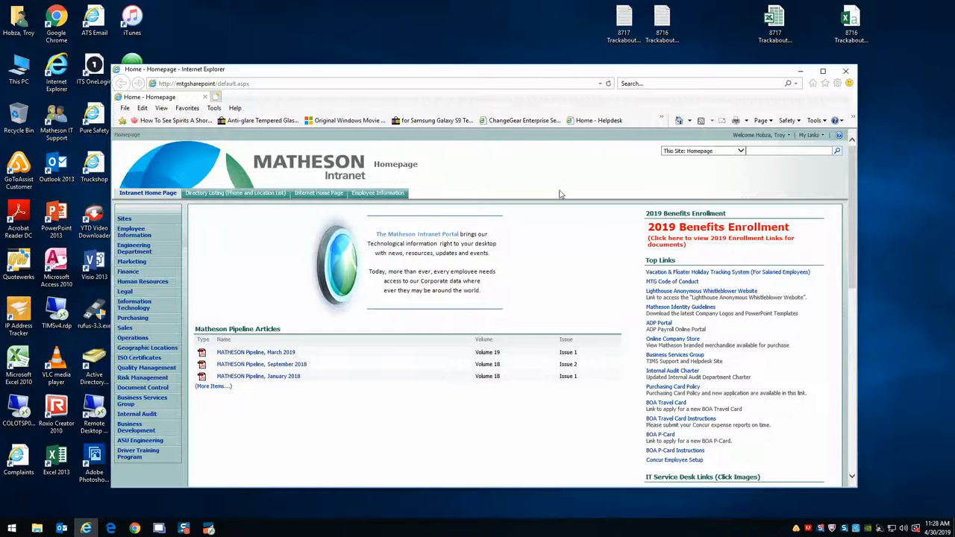
left_click(661, 121)
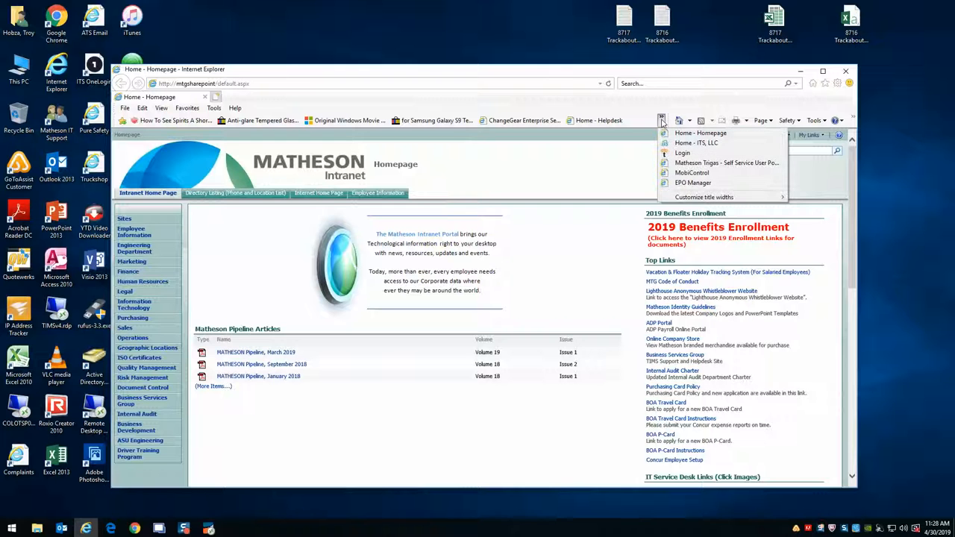
left_click(669, 151)
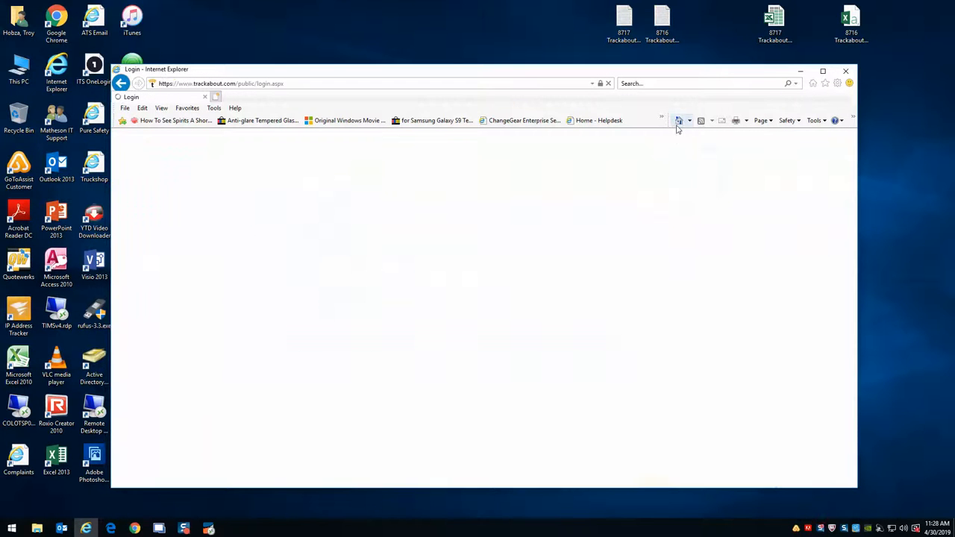
Open the TrackAbout login page in a second browser tab as well
left_click(215, 97)
left_click(678, 121)
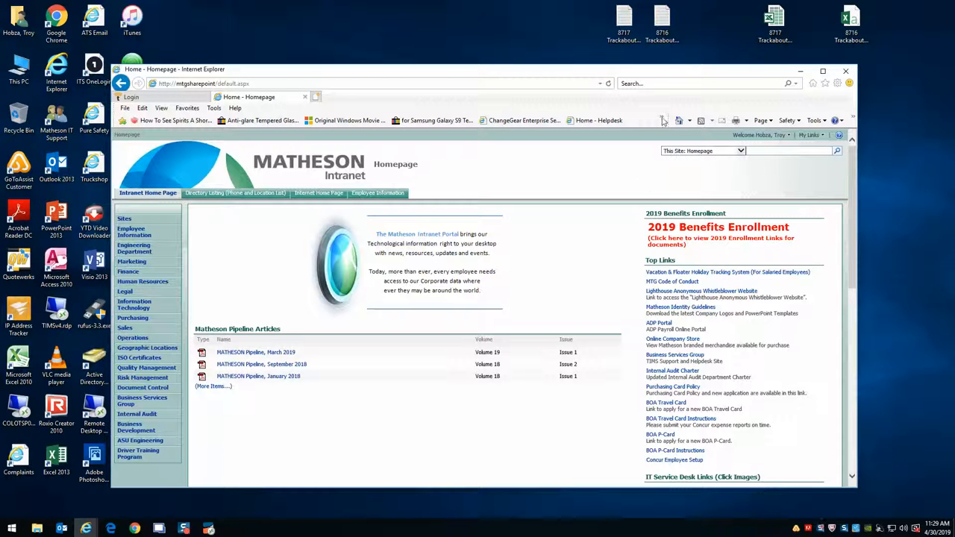
left_click(663, 121)
left_click(689, 156)
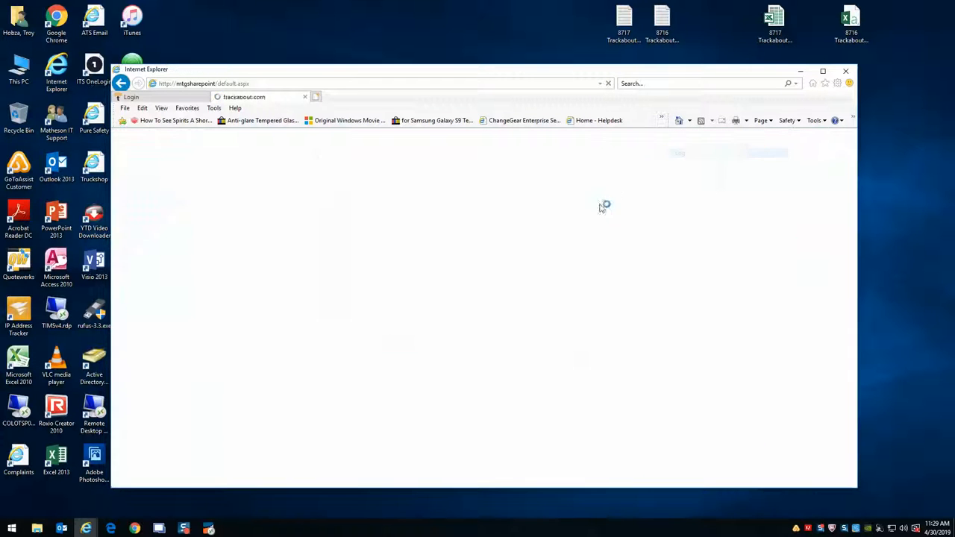
Sign in to TrackAbout in the first tab with the prefilled credentials and collapse the Regular Maintenance section
left_click(168, 100)
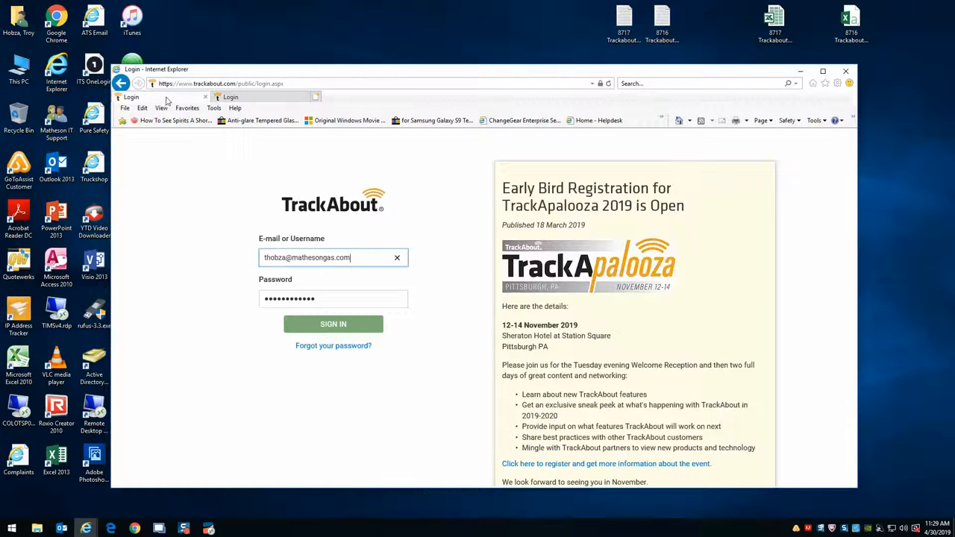
left_click(333, 328)
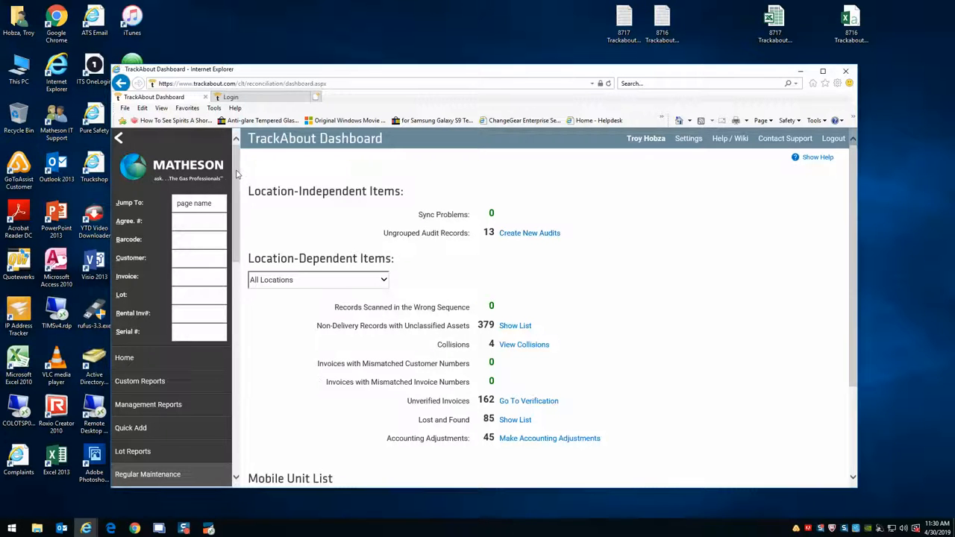
left_click_drag(235, 178, 235, 250)
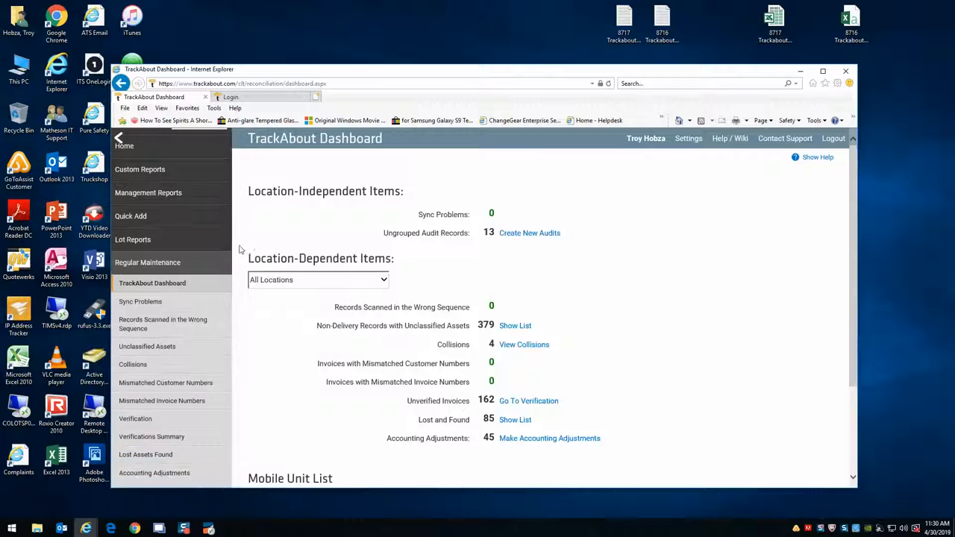
left_click(163, 264)
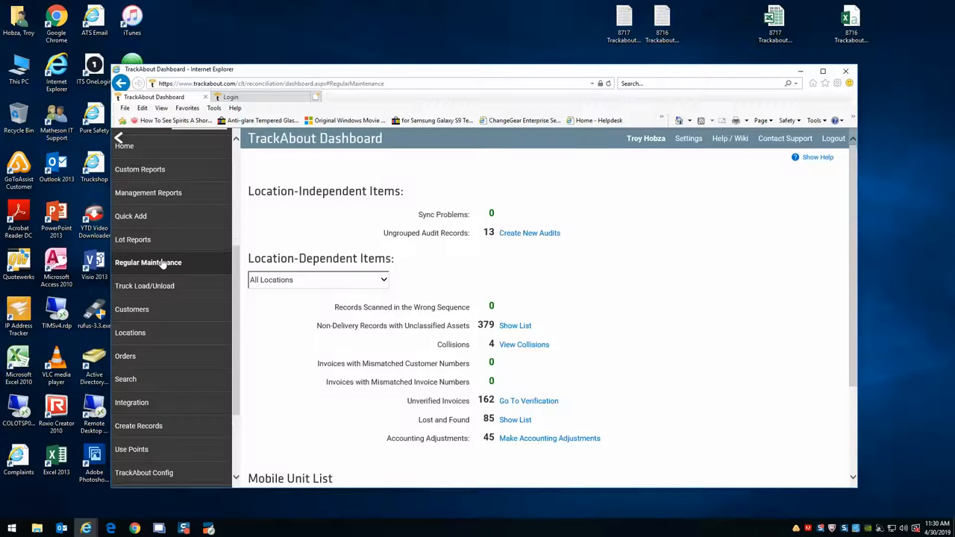
Sign in to TrackAbout in the second tab with the prefilled credentials
left_click(264, 97)
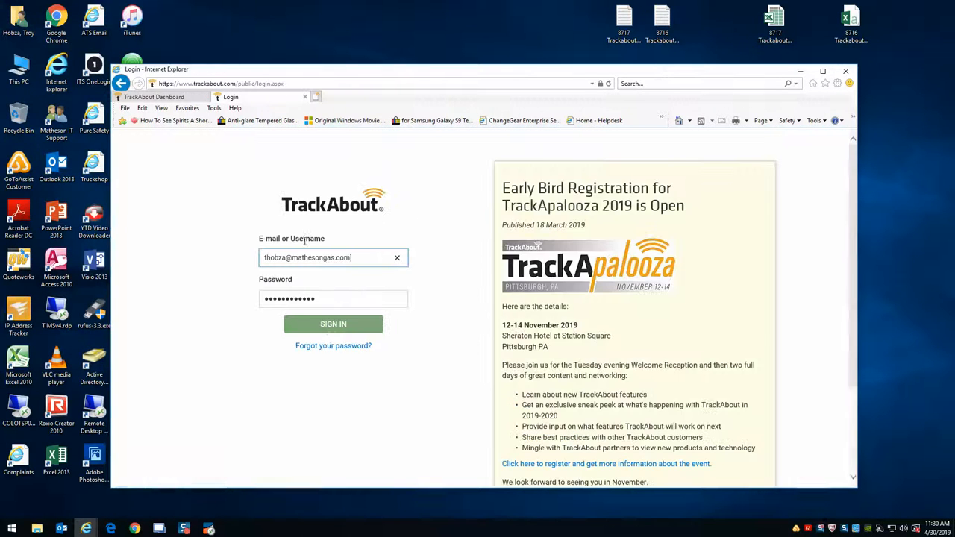
left_click(329, 325)
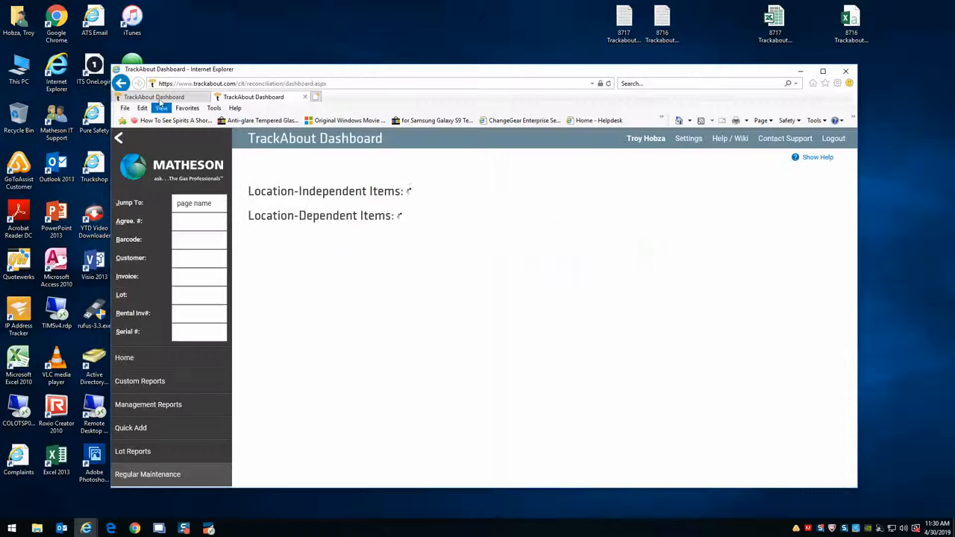
In the first TrackAbout browser tab, open the Bulk Load Rental Tax Regions page from the Integration section
left_click(158, 100)
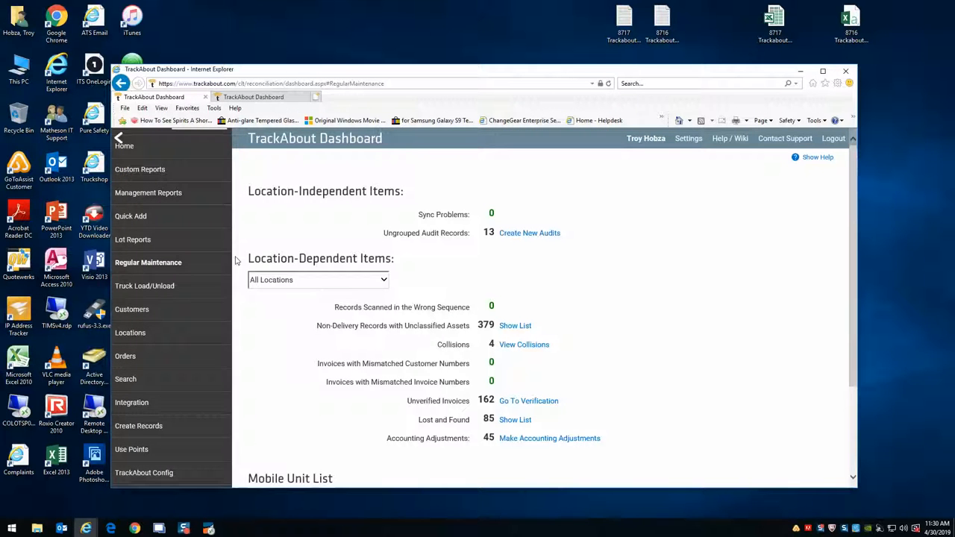
scroll(235, 302, "down", 3)
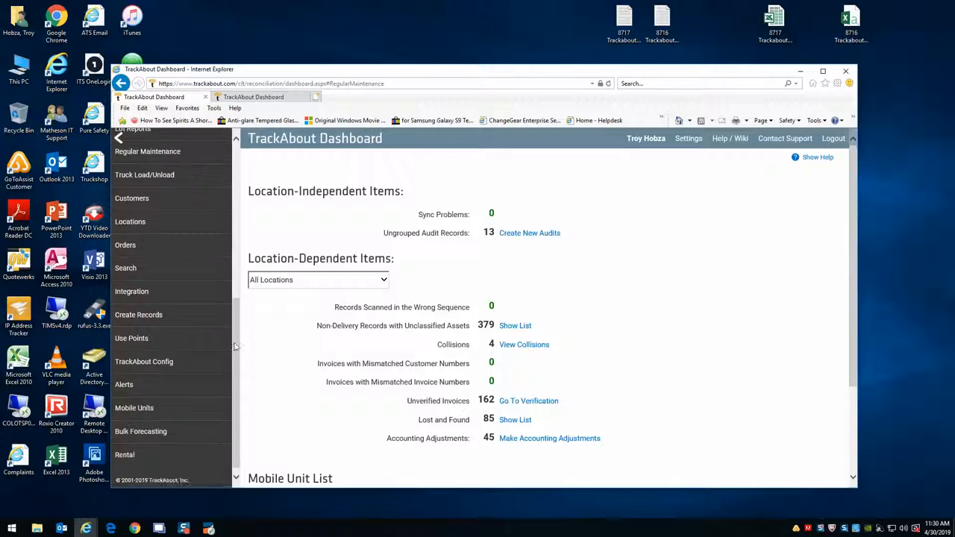
left_click(142, 291)
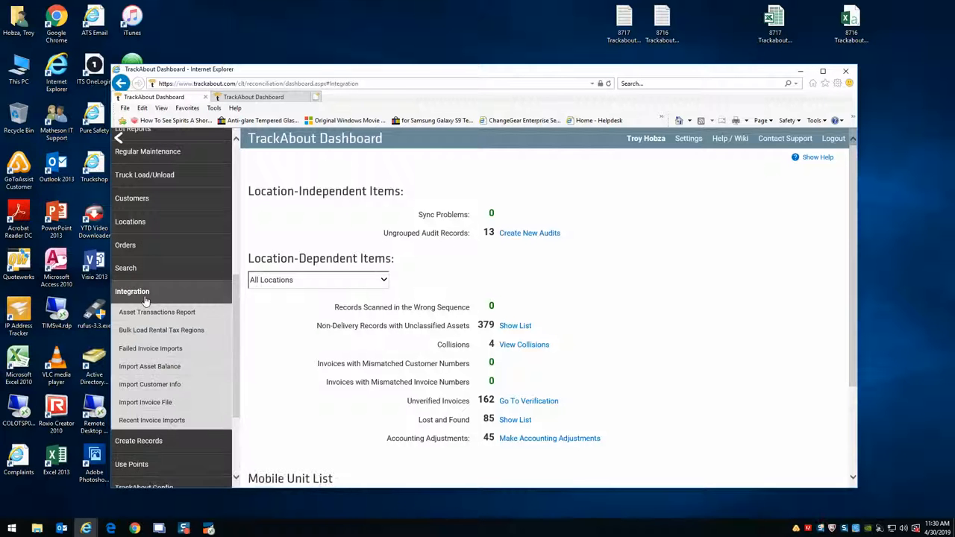
left_click(176, 332)
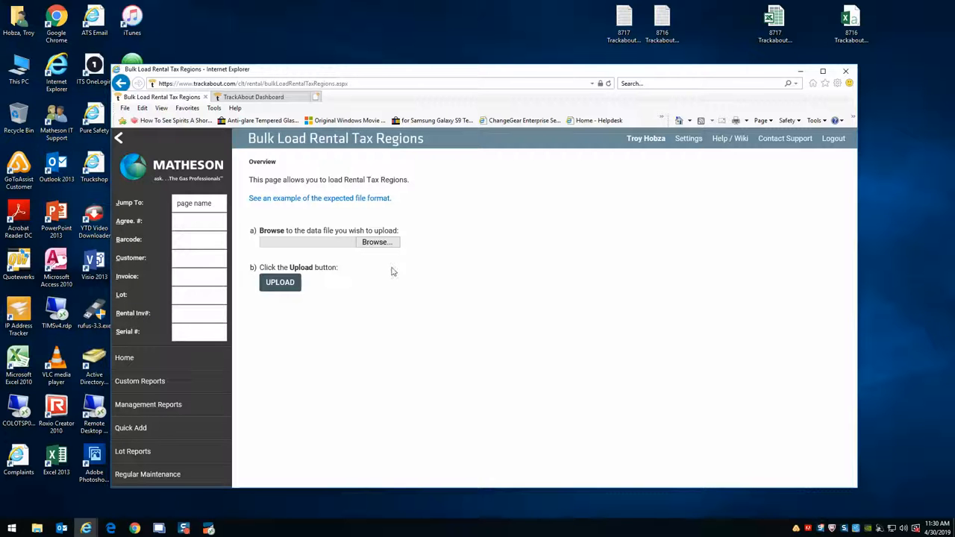
Upload the desktop file 8717 Trackabout_TaxCode.txt as the rental tax regions data
left_click(384, 246)
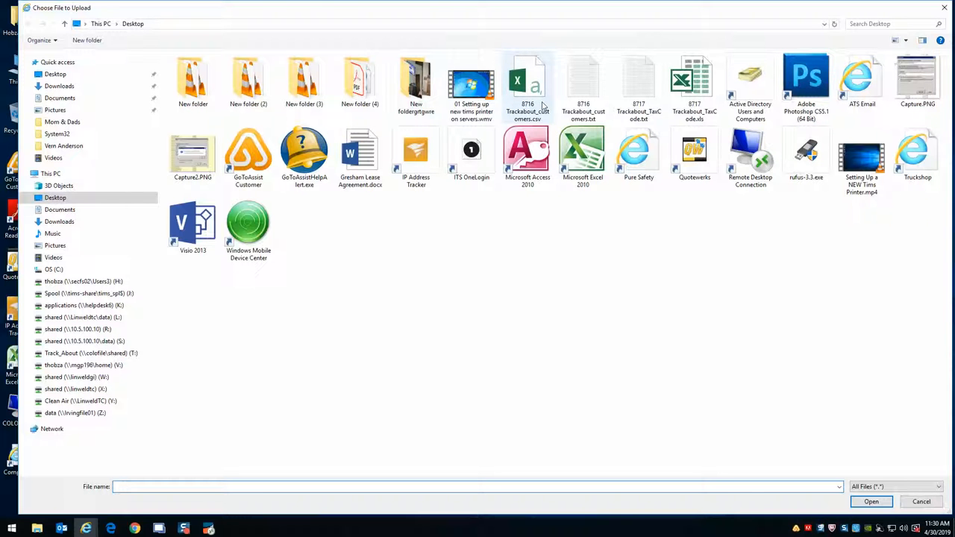
double_click(646, 90)
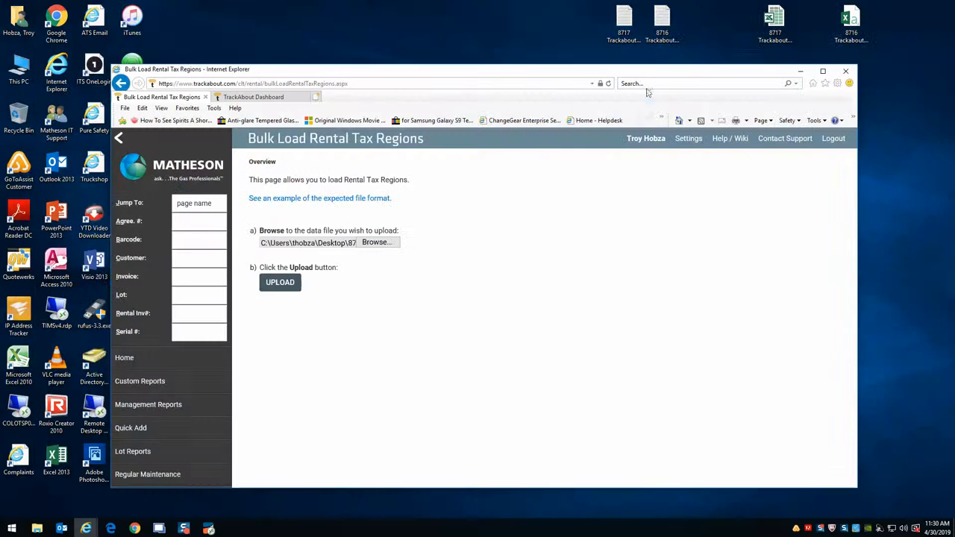
left_click(281, 283)
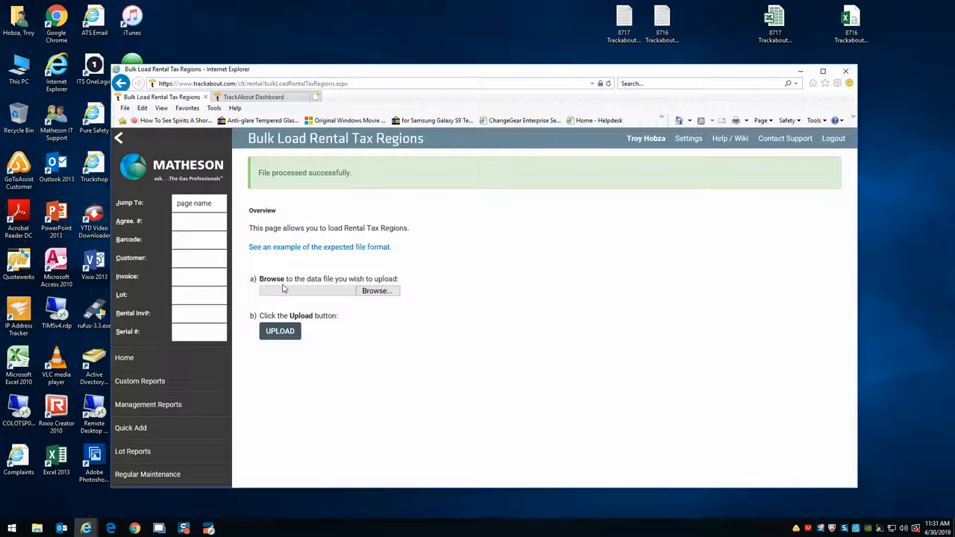
key("XF86AudioLowerVolume")
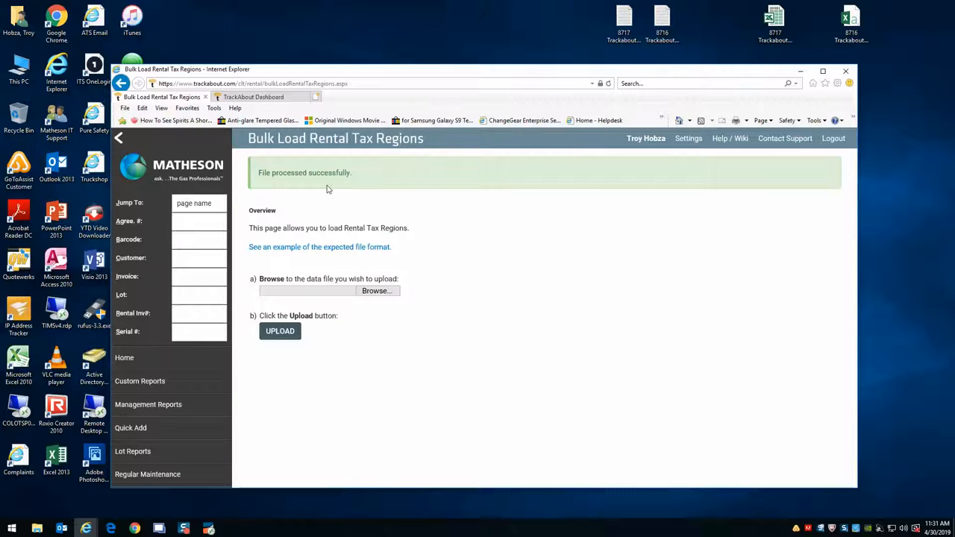
In the second TrackAbout browser tab, collapse Regular Maintenance and open the Import Customer Info page from the Integration section
left_click(273, 100)
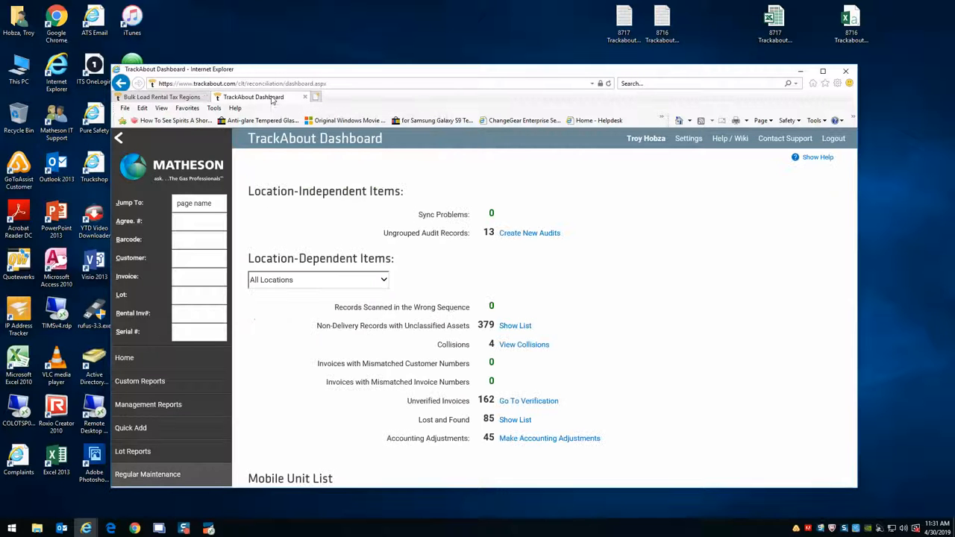
left_click(202, 474)
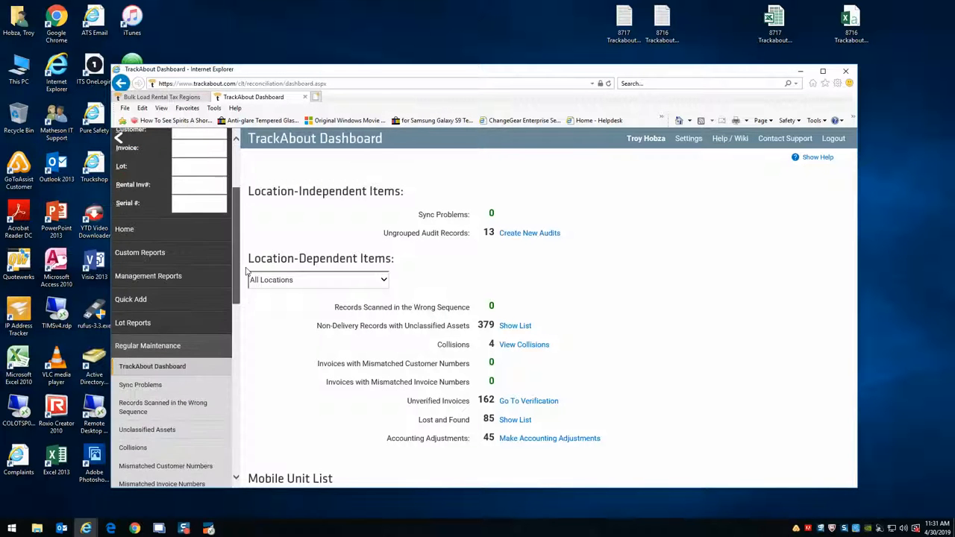
left_click(208, 287)
scroll(205, 286, "down", 2)
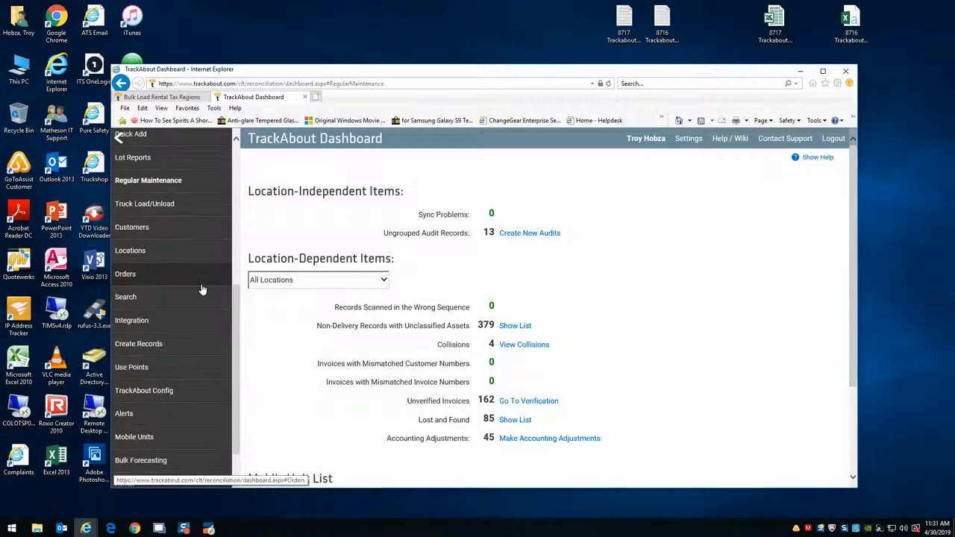
left_click(147, 322)
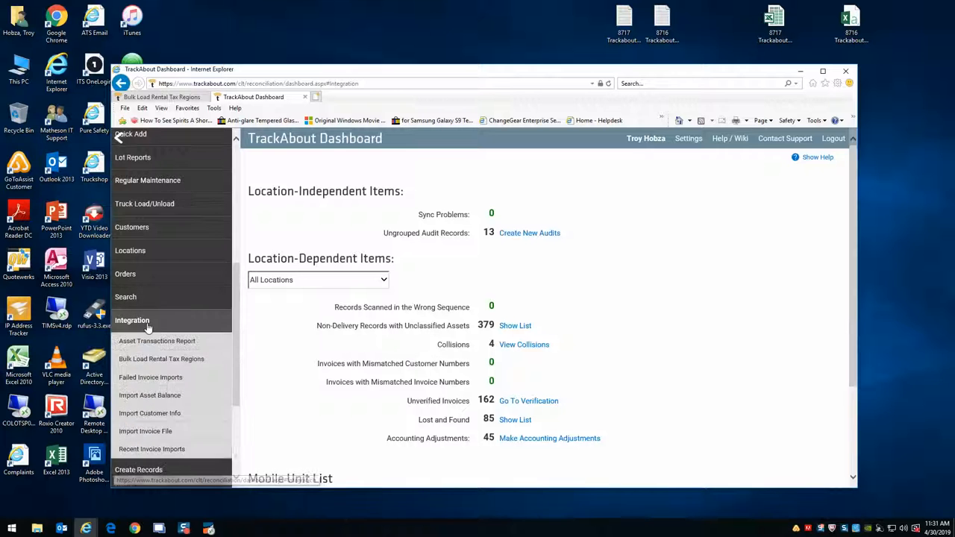
left_click(167, 413)
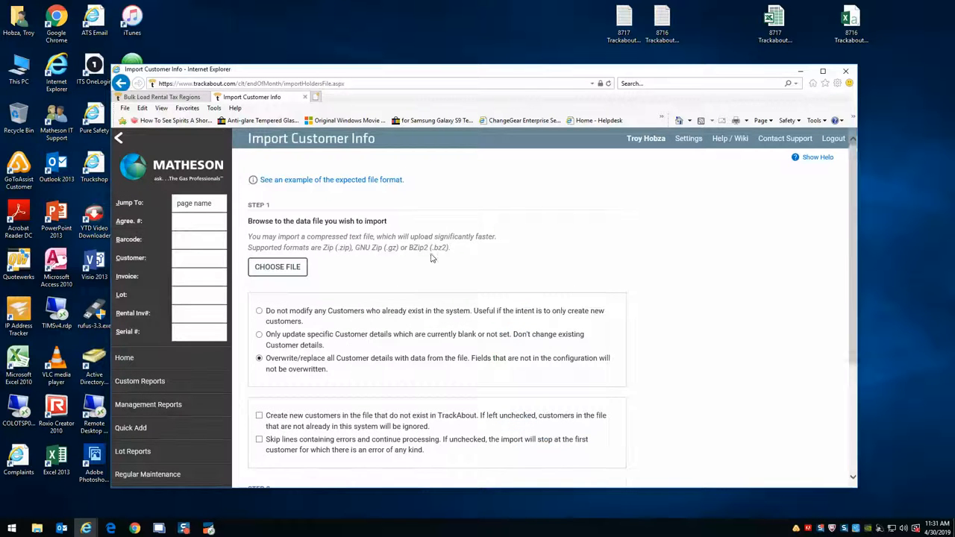
Set the customer import to create new customers not in TrackAbout and to update parent information, enabling Follow-On Tracking for the parent customer
scroll(431, 257, "down", 3)
scroll(431, 257, "down", 1)
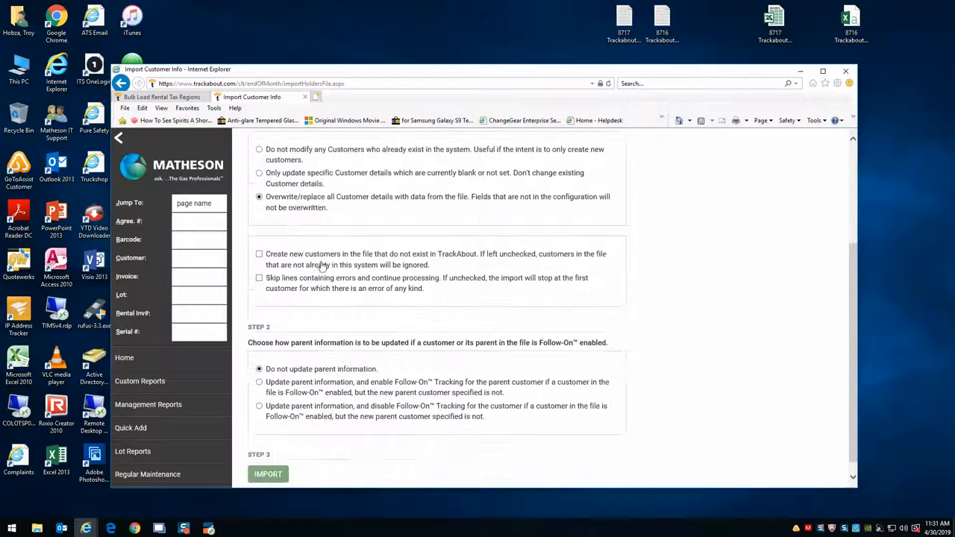
left_click(259, 254)
left_click(259, 381)
scroll(361, 340, "up", 2)
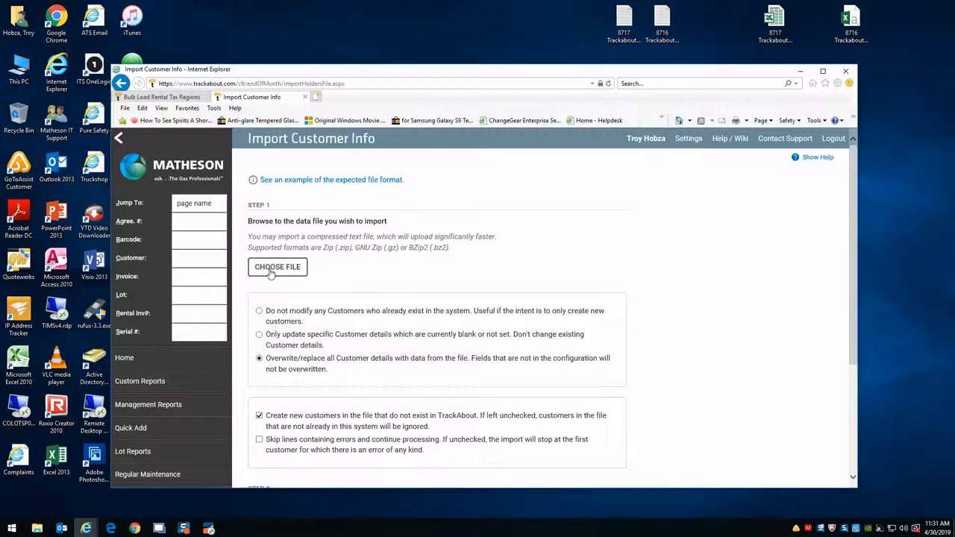
scroll(322, 375, "down", 4)
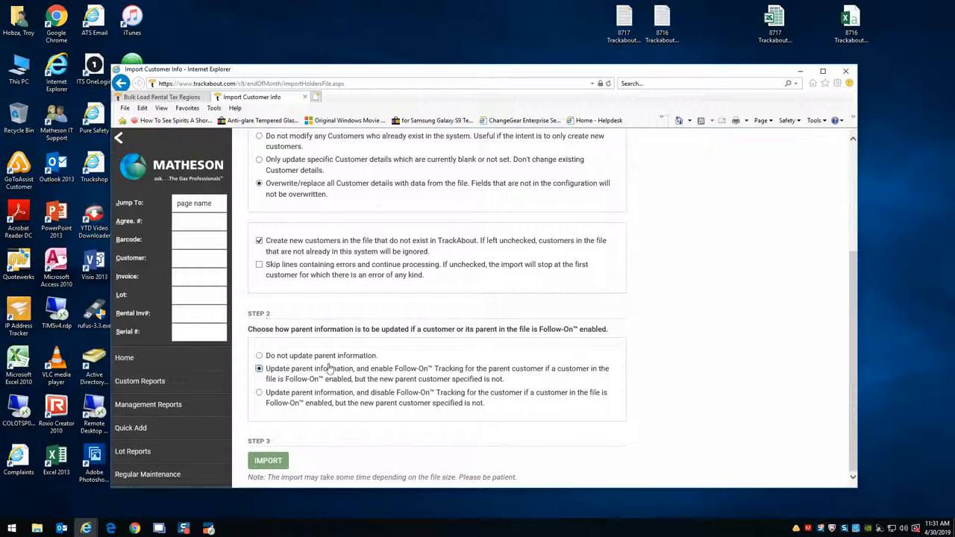
scroll(356, 333, "up", 3)
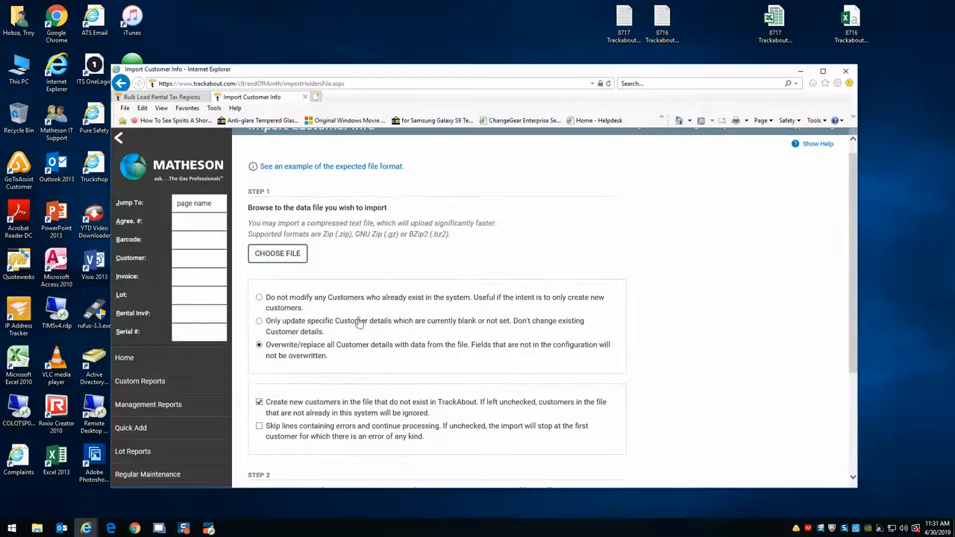
Choose the desktop file 8716 Trackabout_customers.txt as the customer data file and start the import
left_click(276, 253)
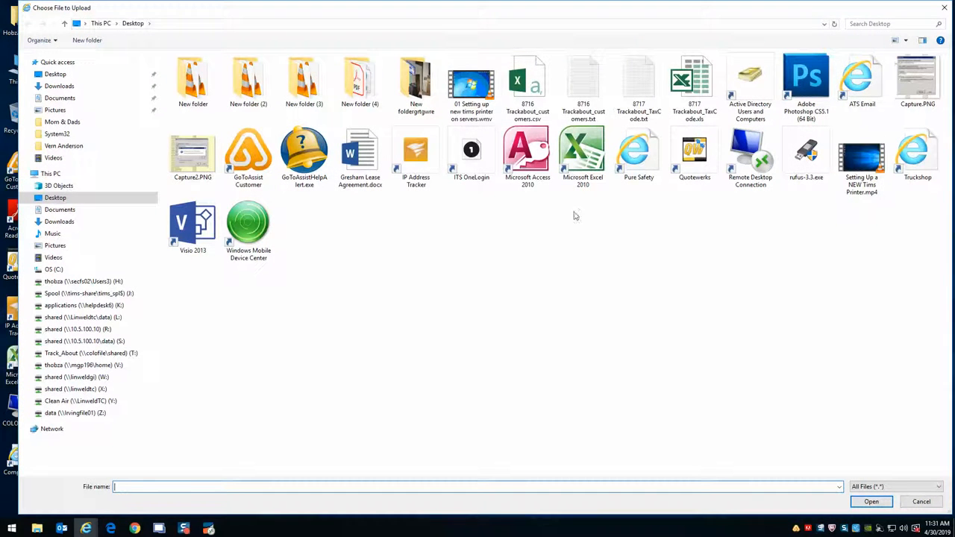
left_click(588, 88)
double_click(588, 88)
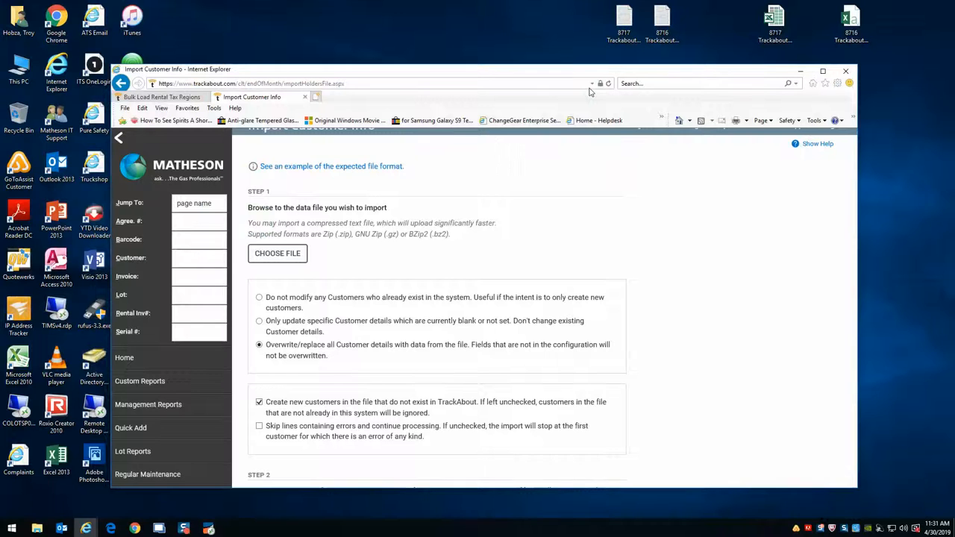
scroll(486, 233, "down", 1)
scroll(486, 234, "down", 3)
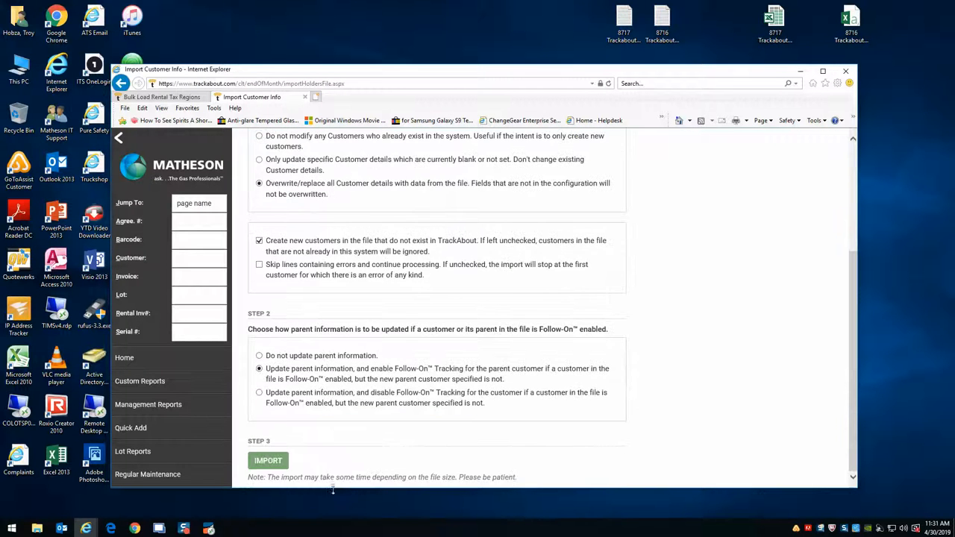
left_click(268, 462)
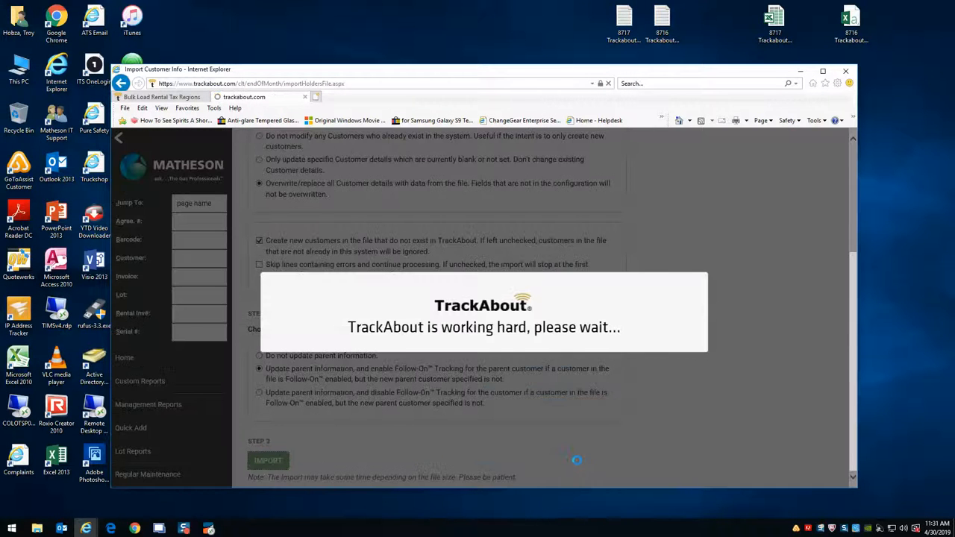